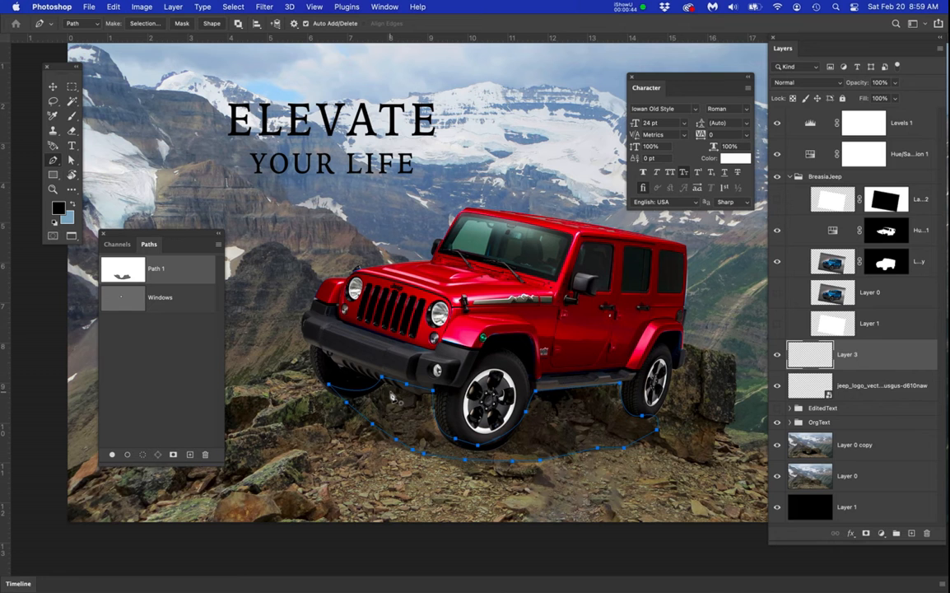
# Set the path operation of Path 1 to Combine Shapes, test it as a selection and deselect
pyautogui.click(237, 24)
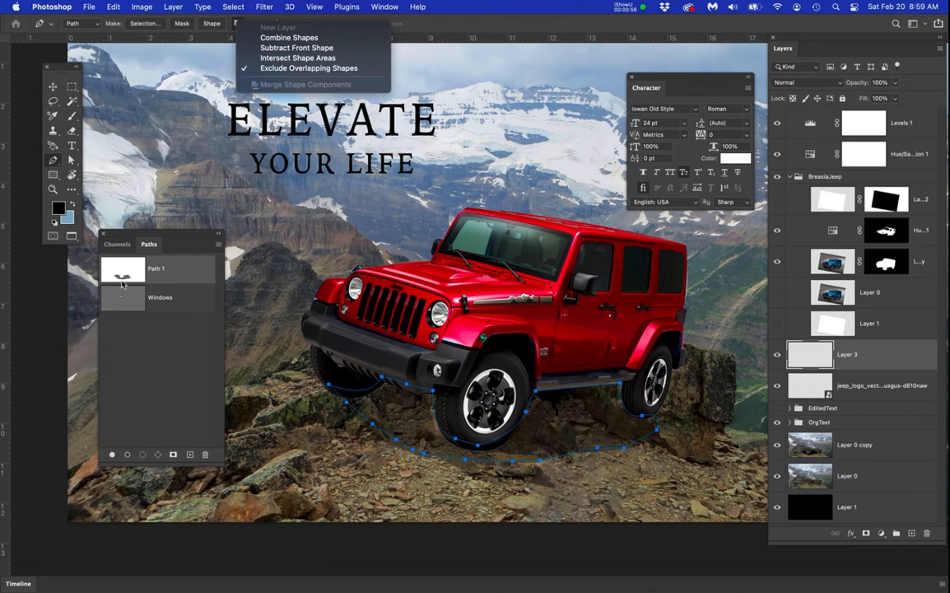
pyautogui.click(271, 38)
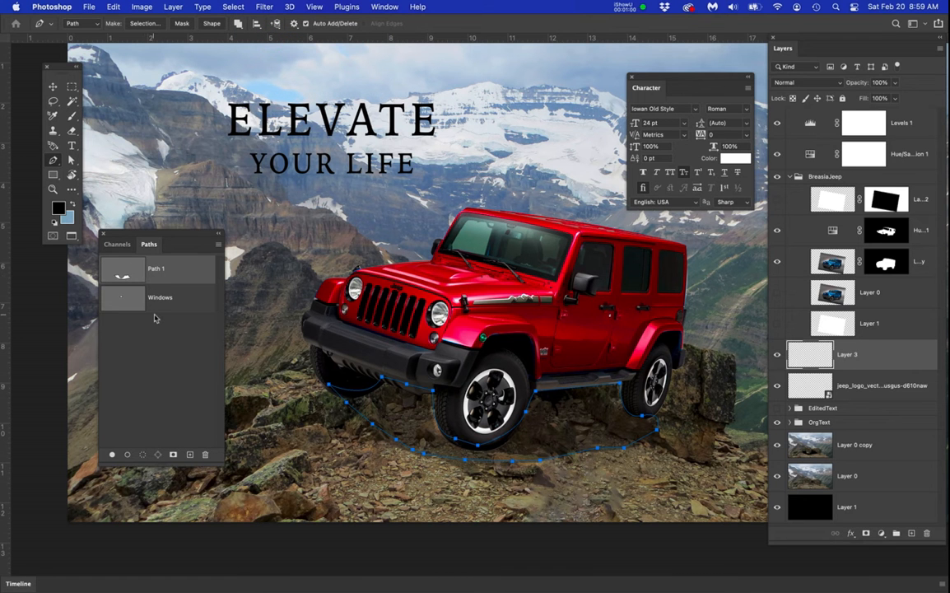
pyautogui.keyDown('super'); pyautogui.click(124, 275); pyautogui.keyUp('super')
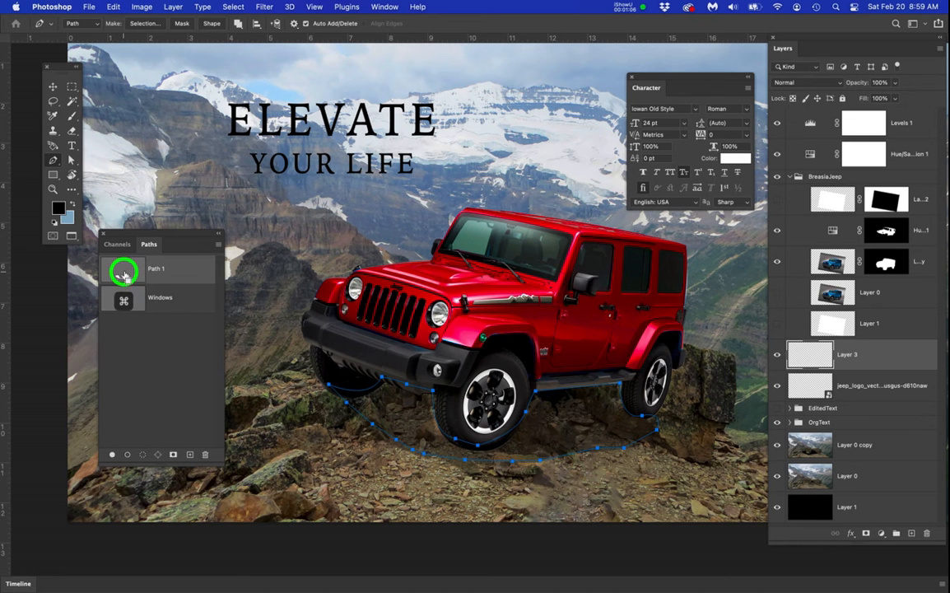
pyautogui.press('super+d')
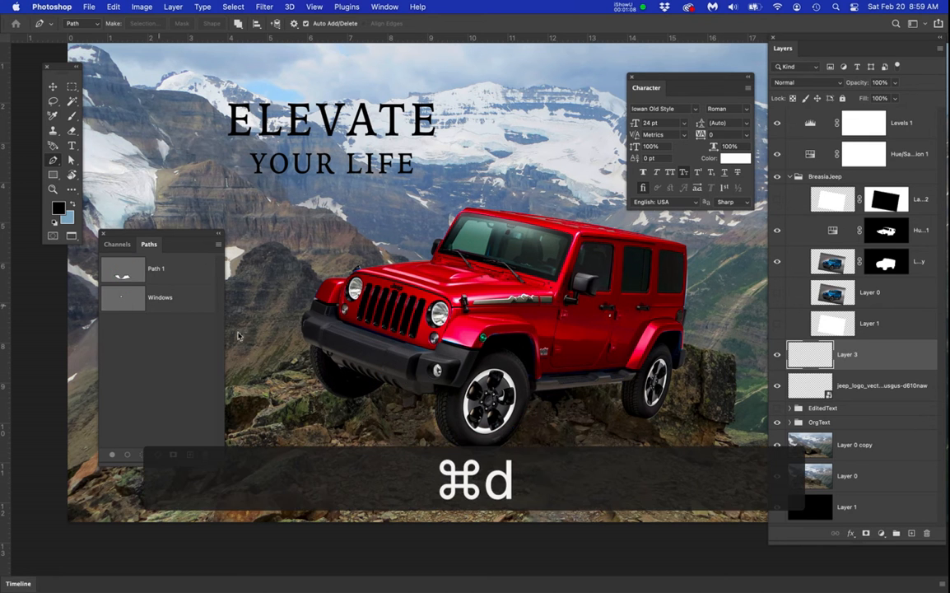
# Toggle the visibility of Layer 0 copy to compare it with the original background, and leave it hidden
pyautogui.scroll(-5, 479, 408)
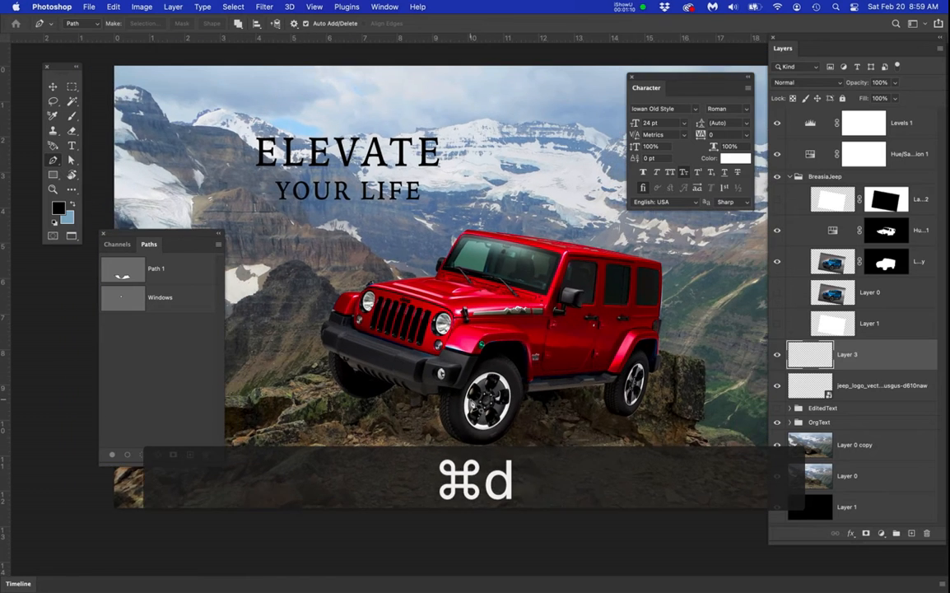
pyautogui.moveTo(525, 424)
pyautogui.mouseDown()
pyautogui.moveTo(493, 403)
pyautogui.moveTo(524, 424)
pyautogui.mouseUp()
pyautogui.scroll(3, 523, 424)
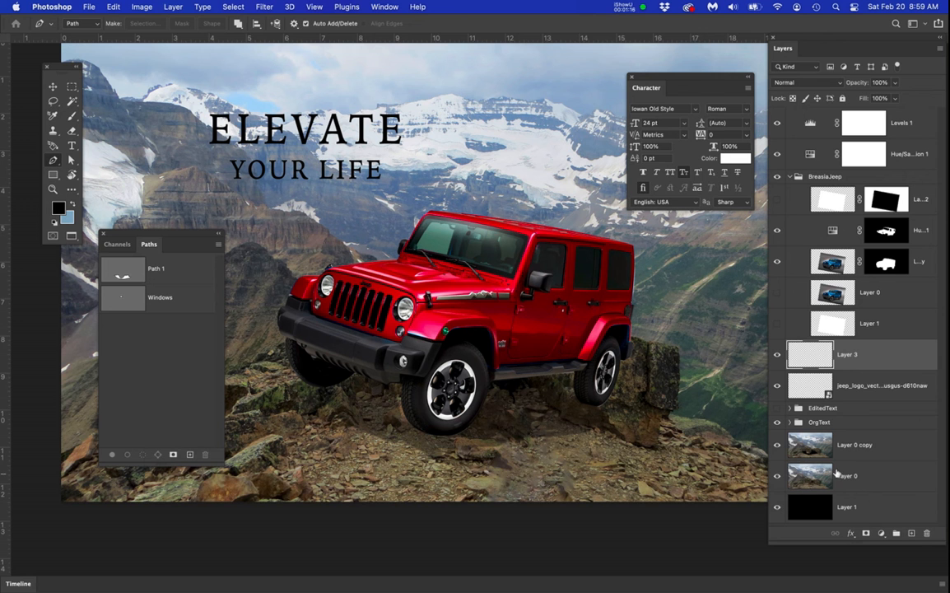
pyautogui.click(777, 445)
pyautogui.click(778, 445)
pyautogui.click(777, 445)
pyautogui.click(778, 446)
pyautogui.click(858, 447)
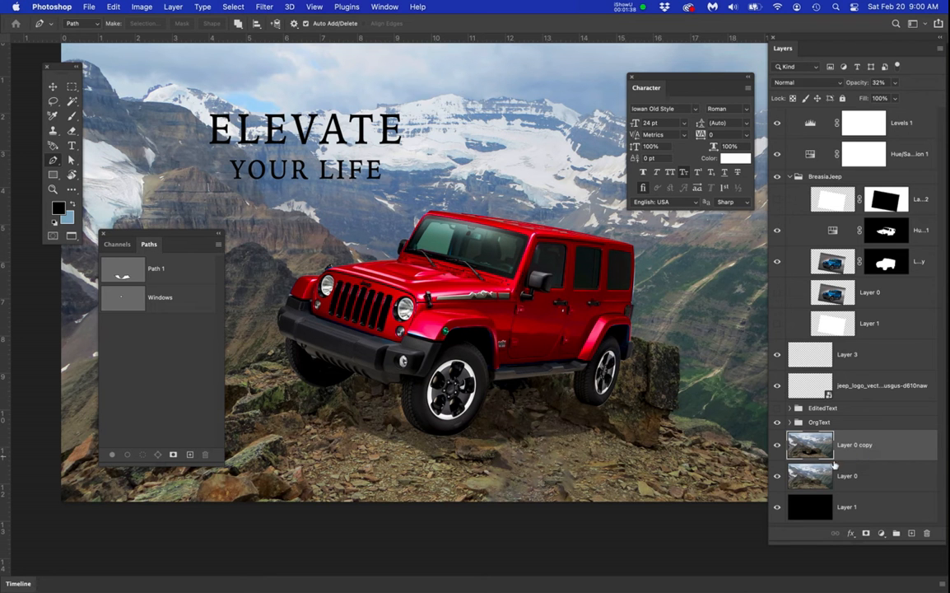
pyautogui.click(777, 445)
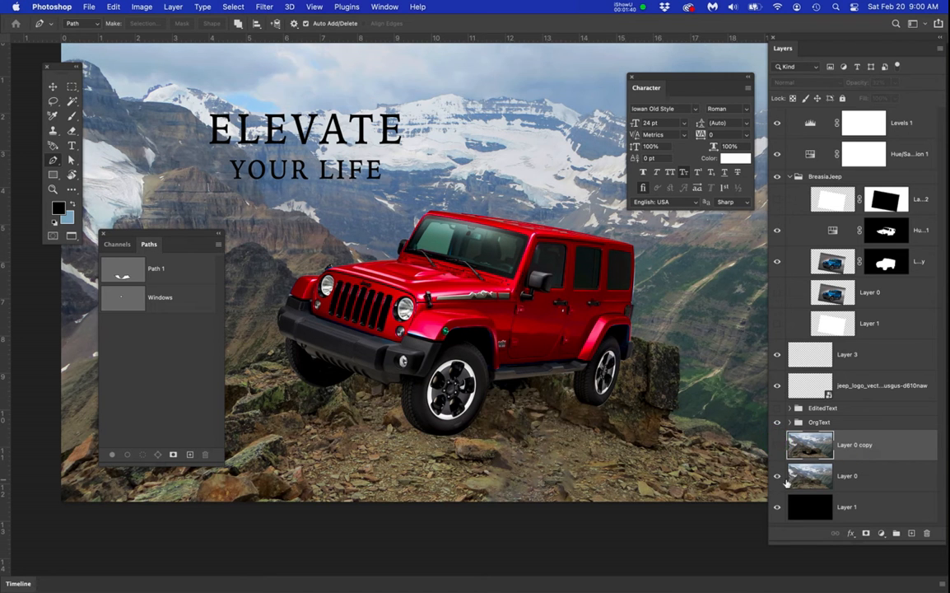
# Create a new layer directly above Layer 0 and name it Shadow
pyautogui.click(870, 472)
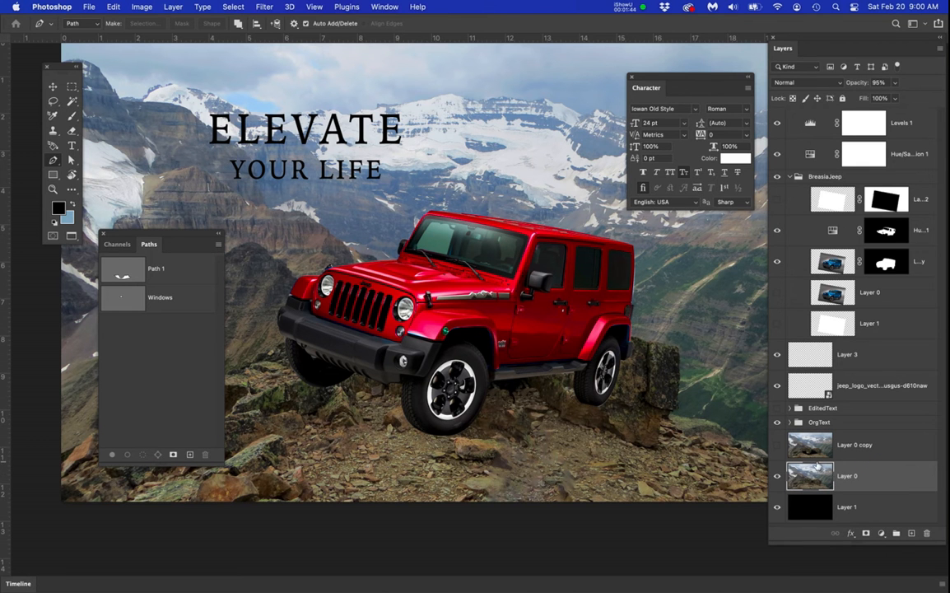
pyautogui.click(912, 534)
pyautogui.doubleClick(850, 476)
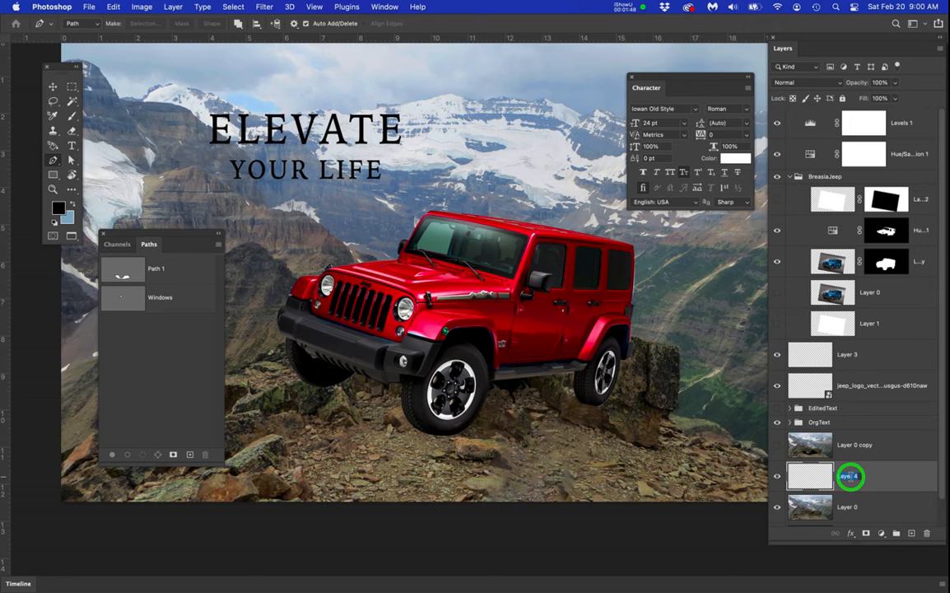
pyautogui.write('Shadow')
pyautogui.press('Return')
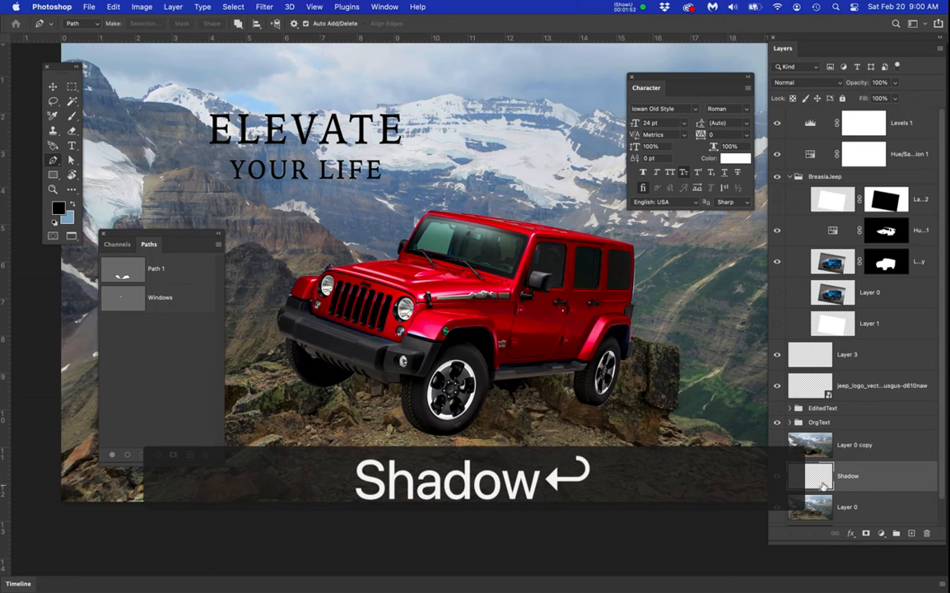
# Load Path 1 as a selection, fill it with black on the Shadow layer and deselect
pyautogui.moveTo(457, 346); pyautogui.dragTo(451, 281)
pyautogui.scroll(1, 444, 303)
pyautogui.moveTo(528, 369); pyautogui.dragTo(528, 376)
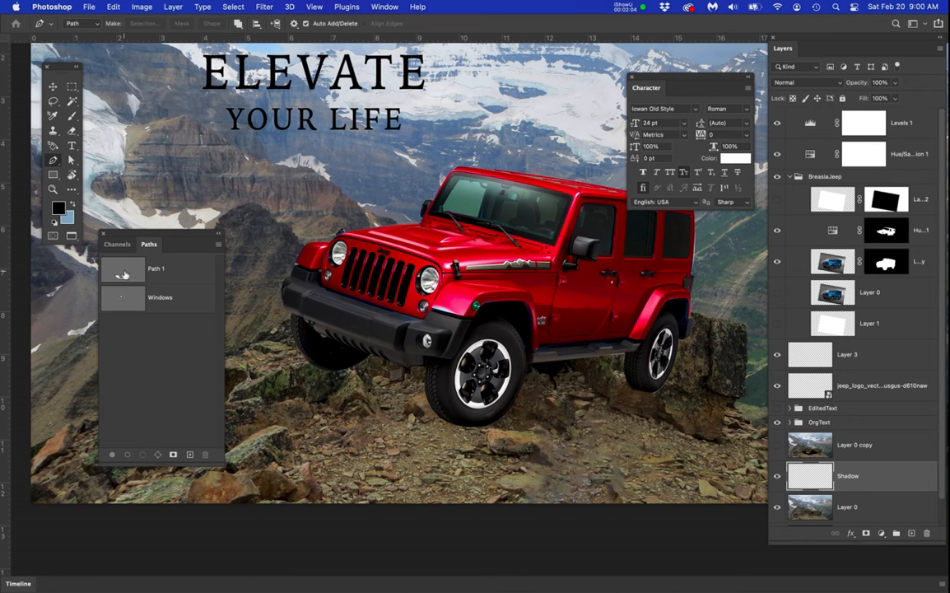
pyautogui.keyDown('super'); pyautogui.click(122, 275); pyautogui.keyUp('super')
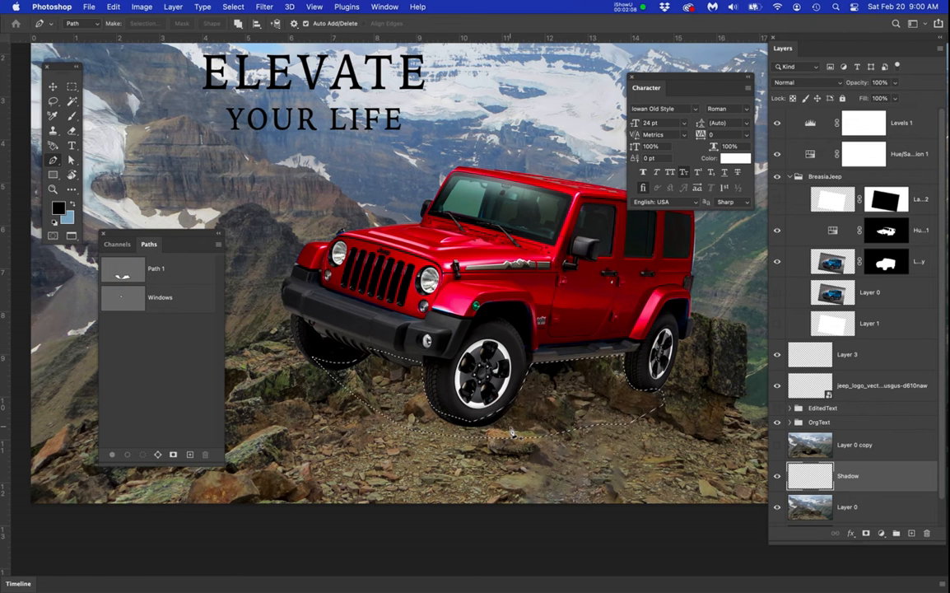
pyautogui.press('b')
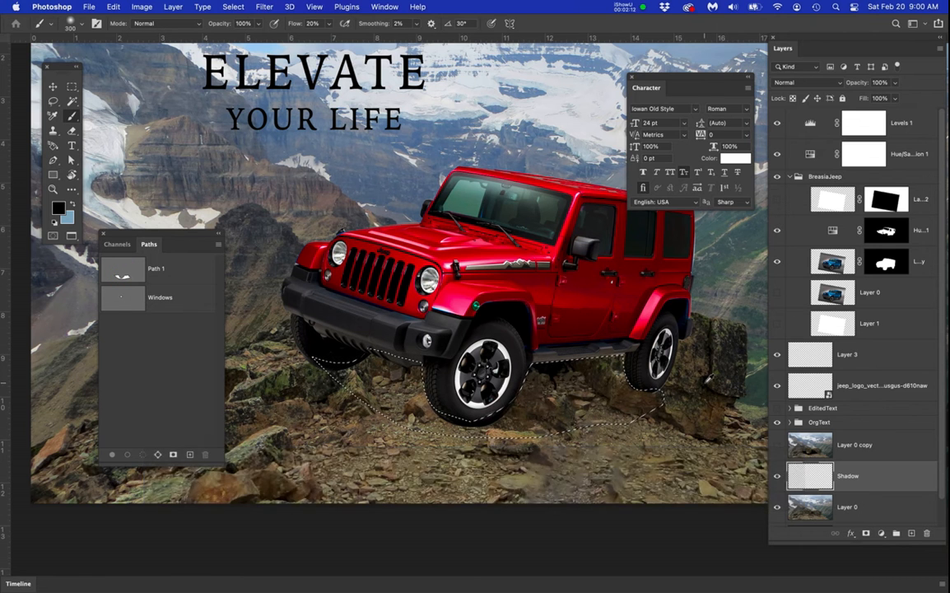
pyautogui.keyDown('alt'); pyautogui.click(704, 380); pyautogui.keyUp('alt')
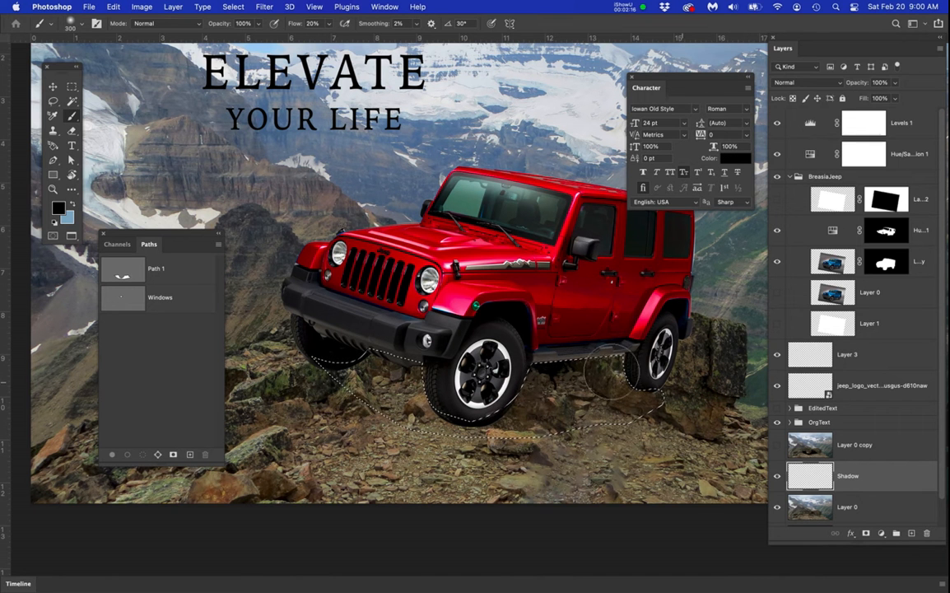
pyautogui.click(811, 476)
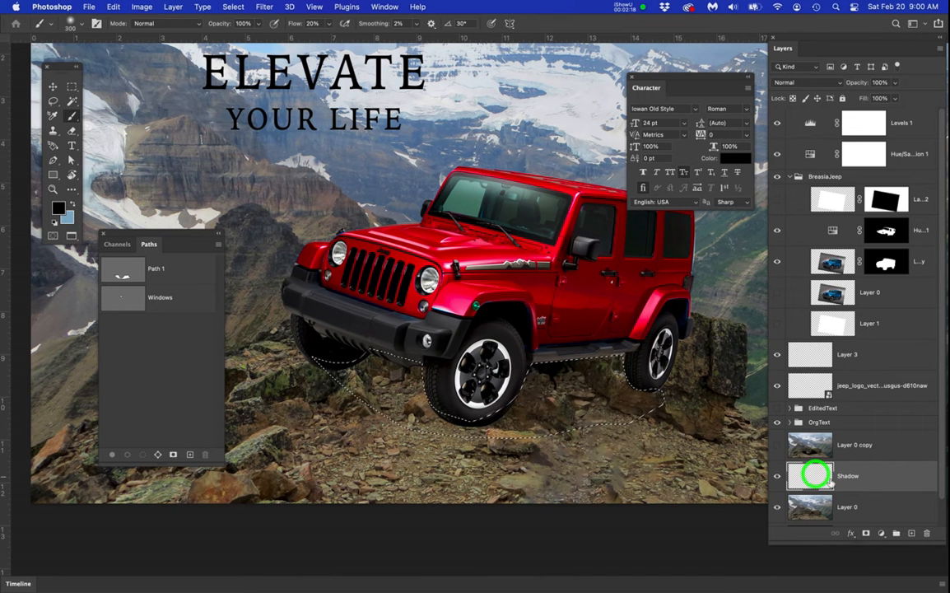
pyautogui.click(871, 485)
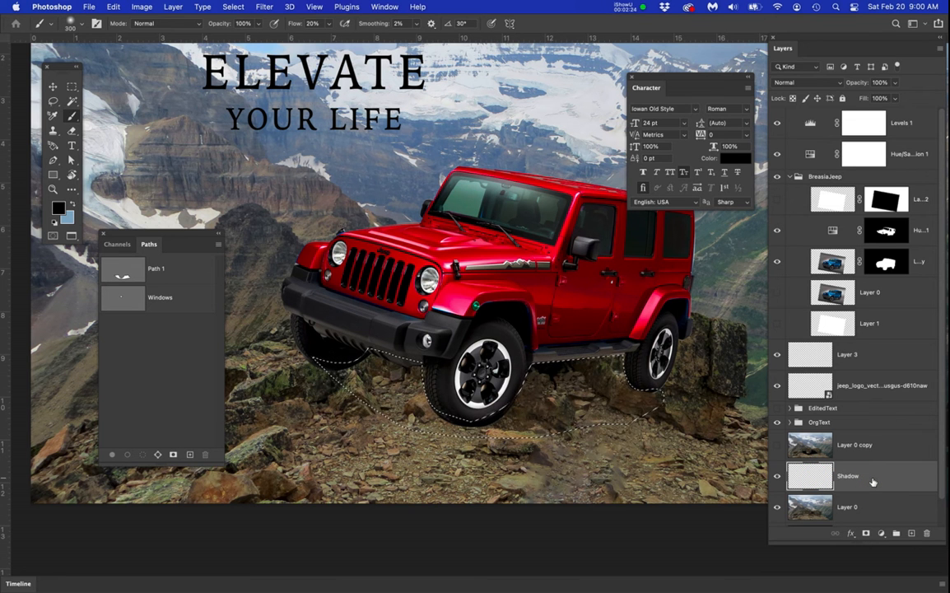
pyautogui.hotkey('alt', 'BackSpace')
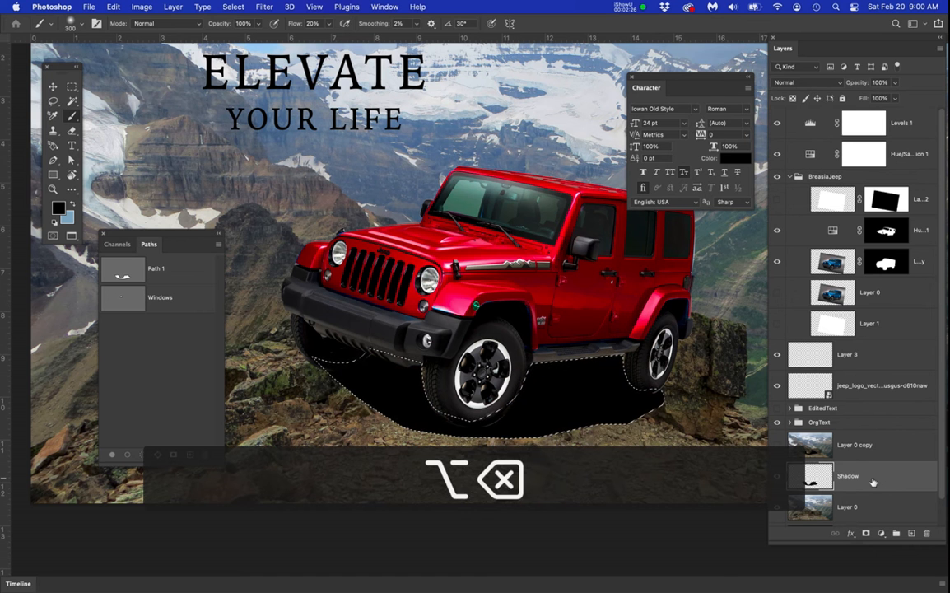
pyautogui.press('super+d')
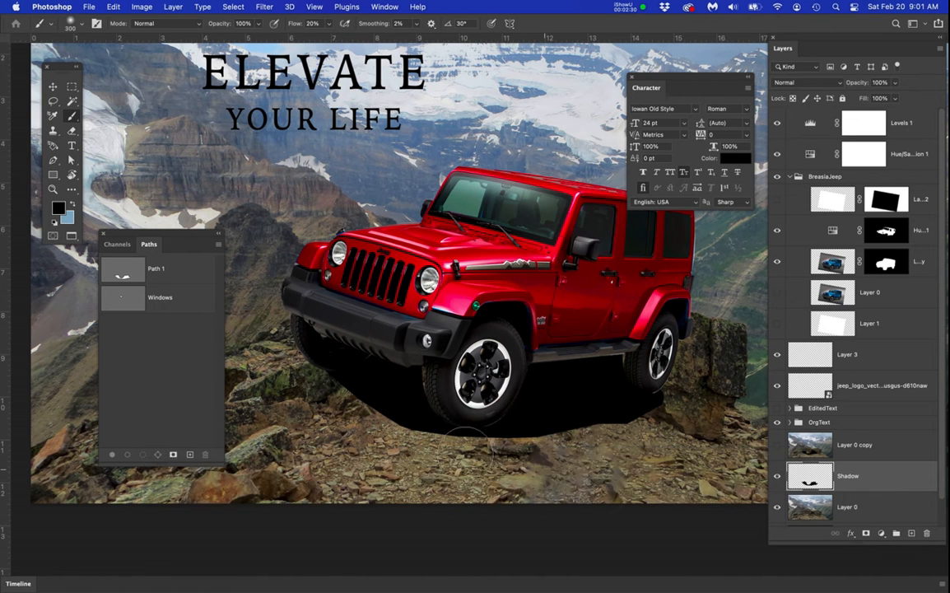
# Show Path 1 and examine how the black fill's edges meet the tires and running board
pyautogui.click(121, 269)
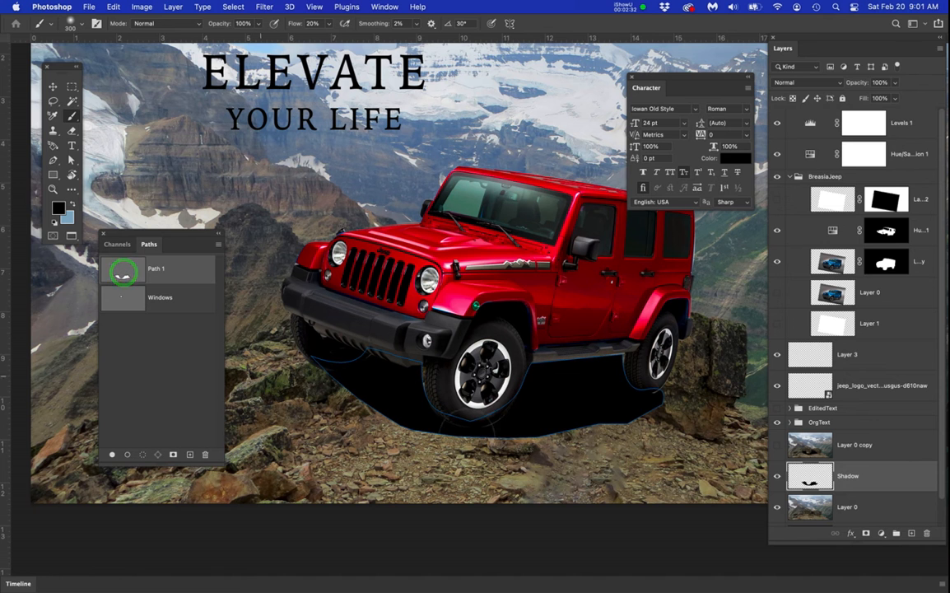
pyautogui.scroll(3, 484, 428)
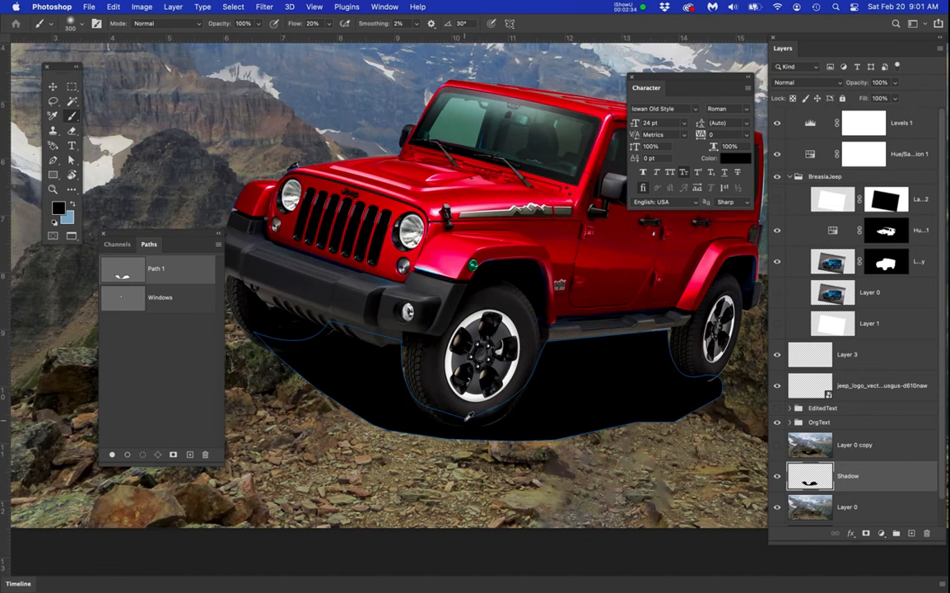
pyautogui.scroll(1, 468, 417)
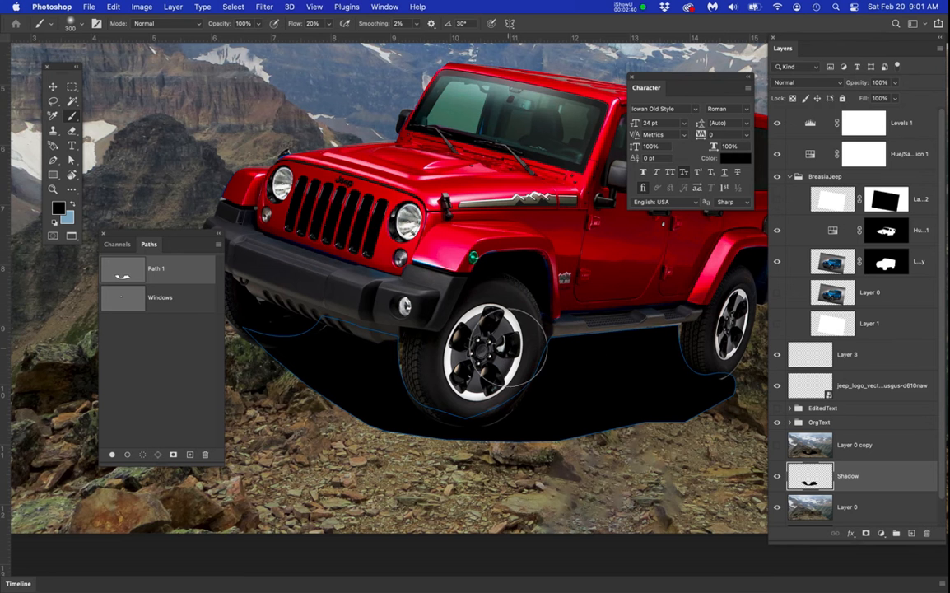
pyautogui.scroll(-3, 502, 346)
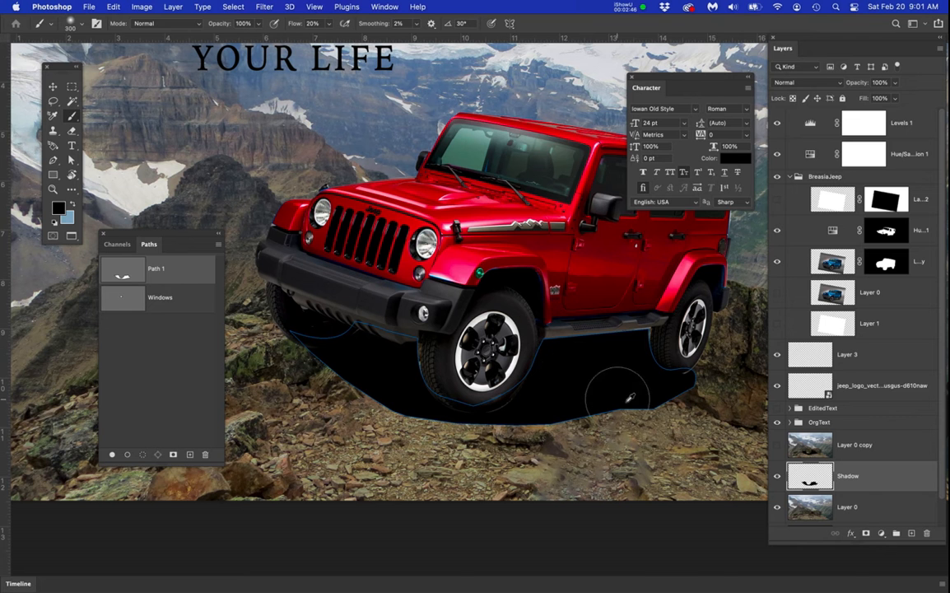
pyautogui.scroll(5, 656, 322)
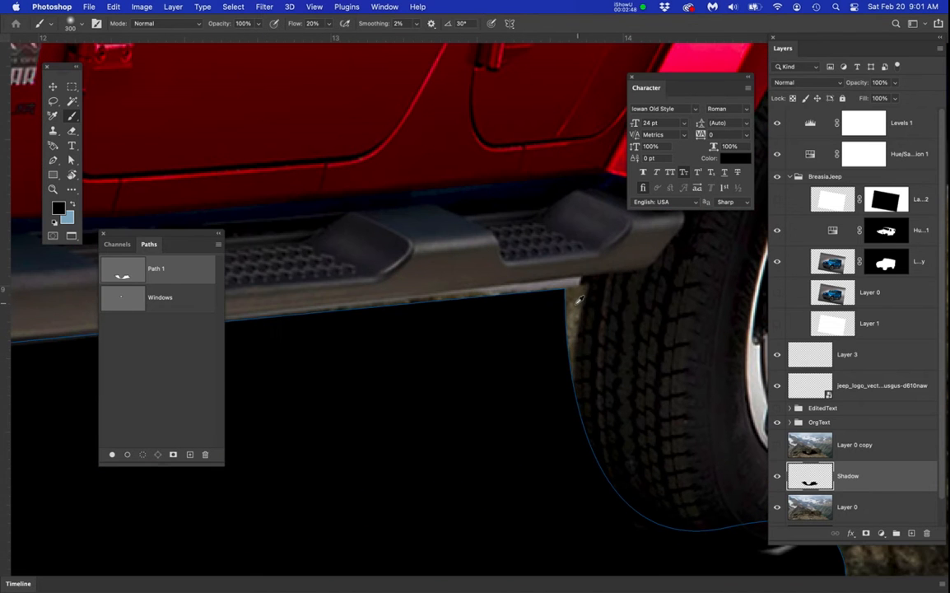
pyautogui.scroll(-5, 579, 306)
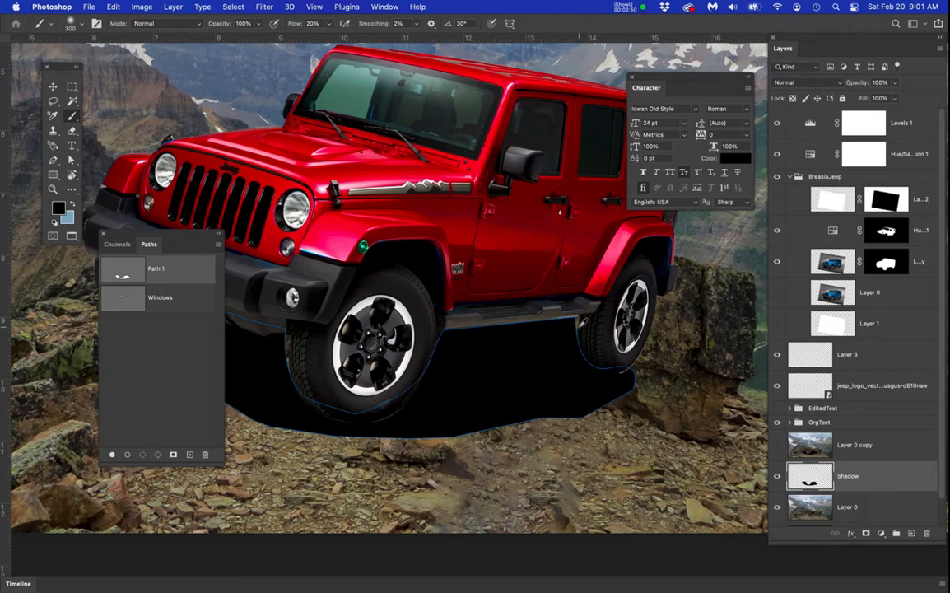
pyautogui.scroll(2, 671, 450)
pyautogui.hscroll(-2, 671, 450)
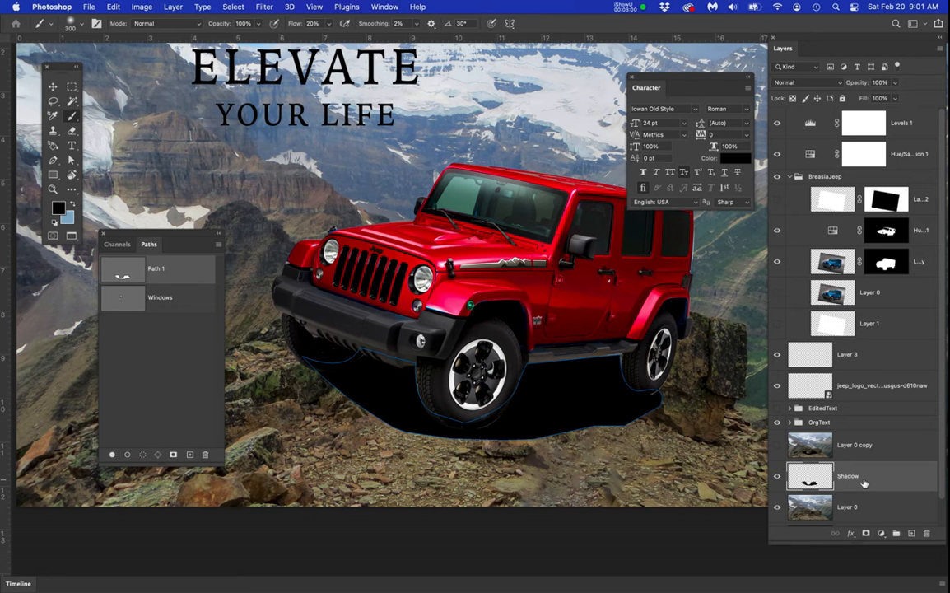
# Undo the black fill on the Shadow layer and clear the selection
pyautogui.press('super+z')
pyautogui.press('super+z')
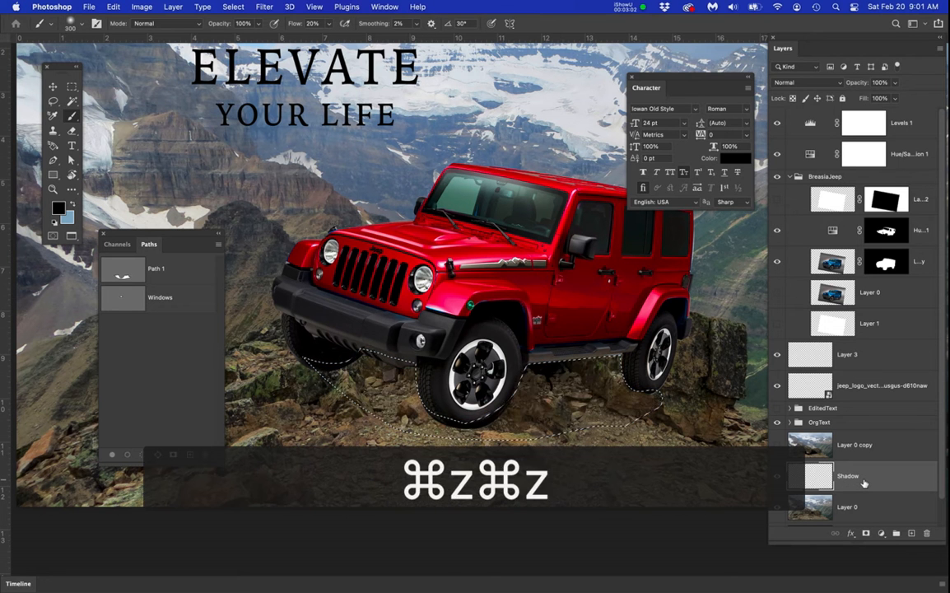
pyautogui.press('super+d')
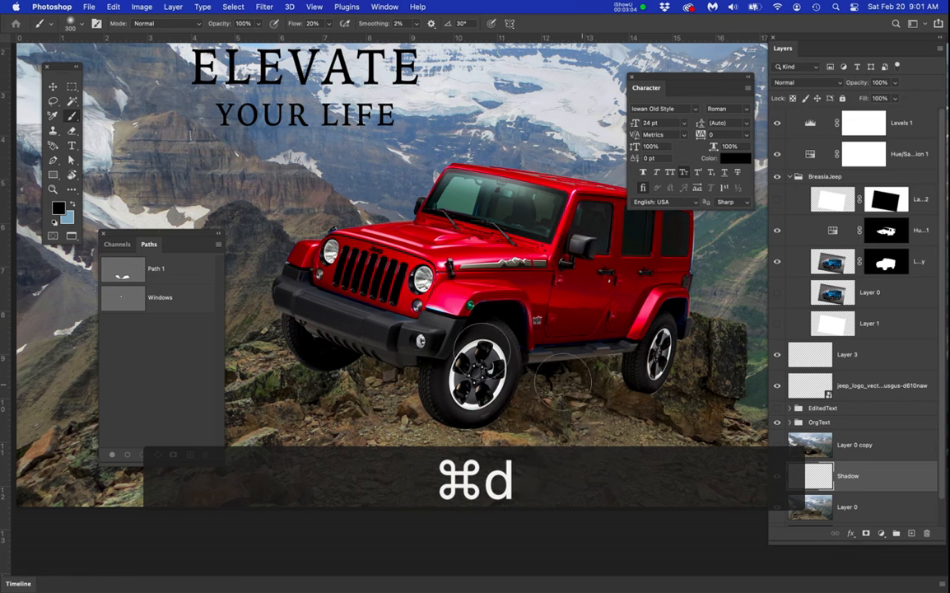
# Duplicate Path 1 and delete the copy's anchor points along the tires, bumper and running board, keeping the lower ground curve
pyautogui.moveTo(174, 271); pyautogui.dragTo(189, 454)
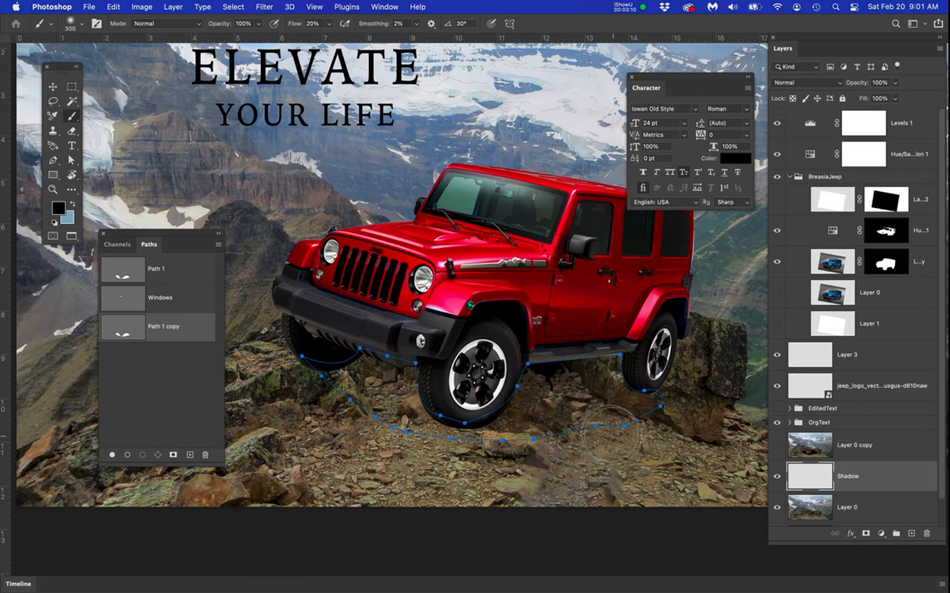
pyautogui.scroll(3, 350, 350)
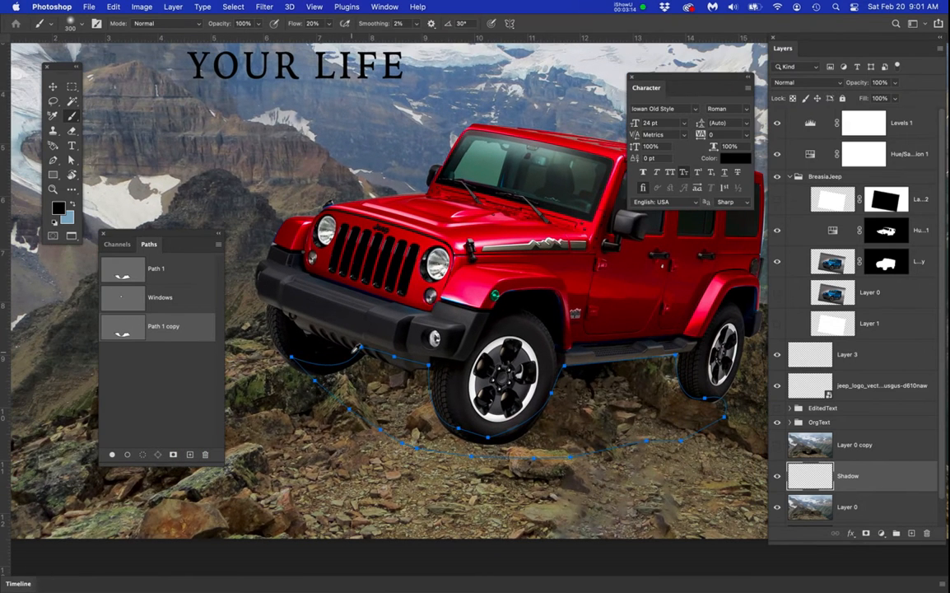
pyautogui.press('p')
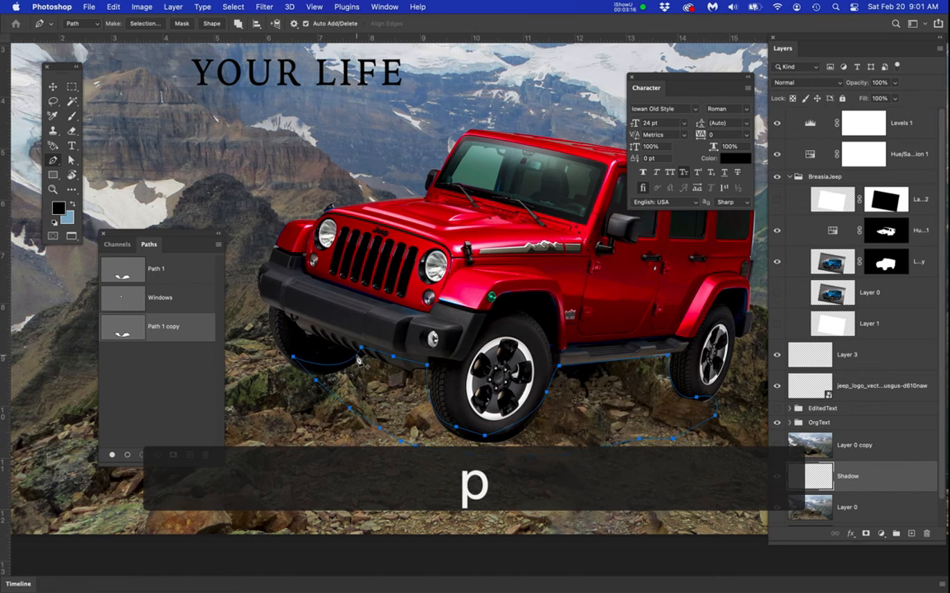
pyautogui.moveTo(350, 330); pyautogui.dragTo(447, 394)
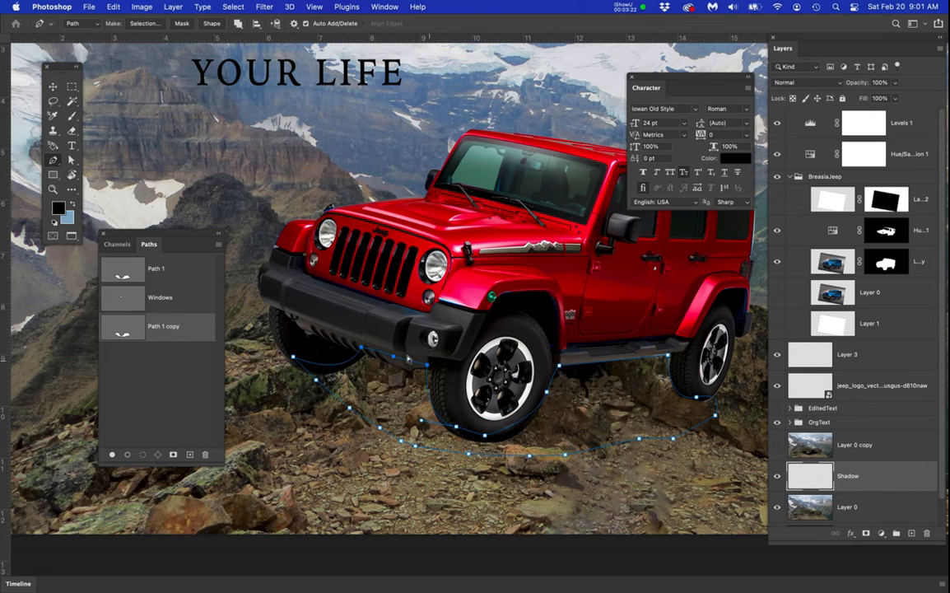
pyautogui.click(346, 323)
pyautogui.moveTo(415, 389); pyautogui.dragTo(437, 382)
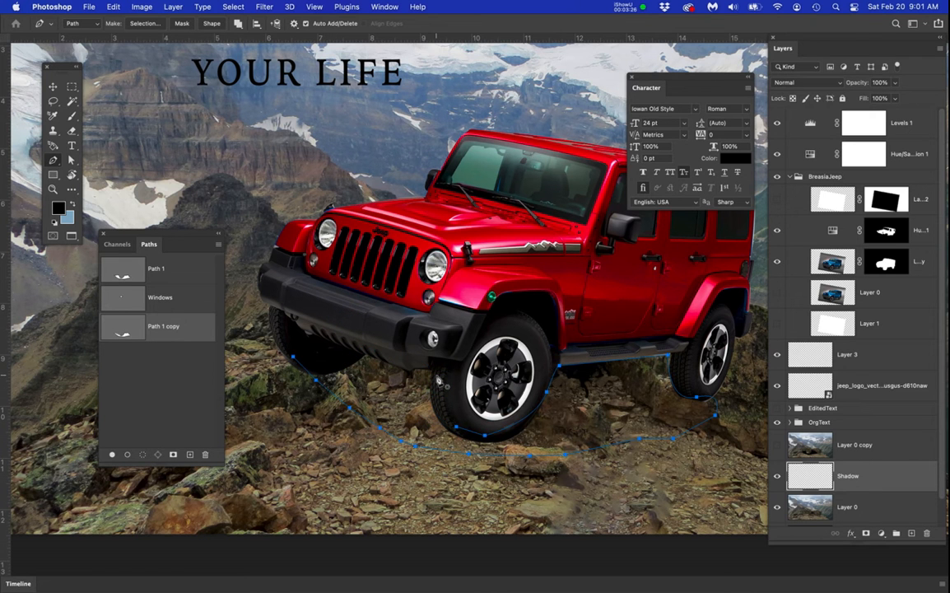
pyautogui.moveTo(478, 432); pyautogui.dragTo(524, 439)
pyautogui.moveTo(510, 358); pyautogui.dragTo(702, 415)
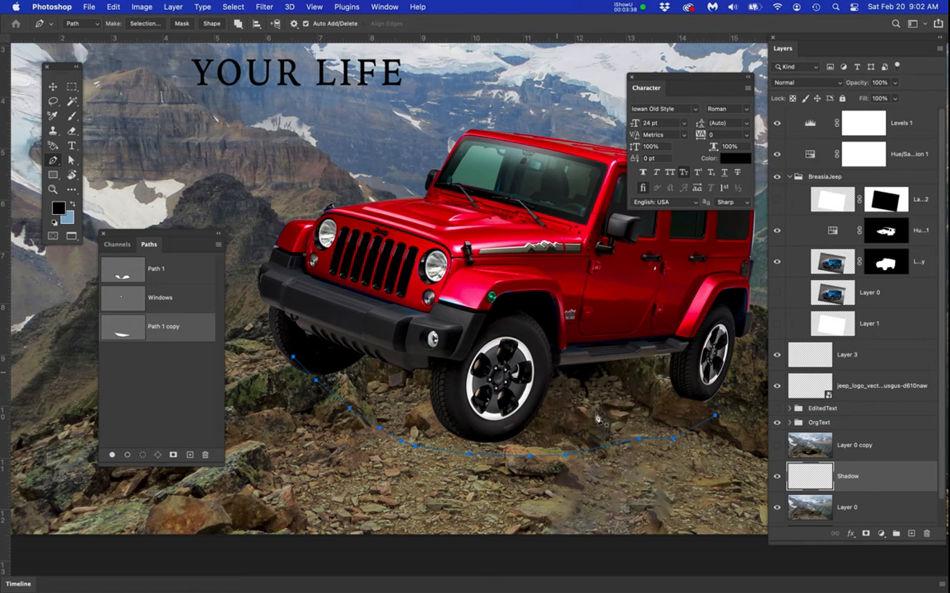
# Close the copied path with straight segments running behind the Jeep's rear wheel, side, grille and front bumper
pyautogui.moveTo(717, 418)
pyautogui.mouseDown()
pyautogui.moveTo(744, 389)
pyautogui.moveTo(714, 369)
pyautogui.moveTo(680, 304)
pyautogui.mouseUp()
pyautogui.click(410, 262)
pyautogui.click(296, 319)
pyautogui.click(294, 355)
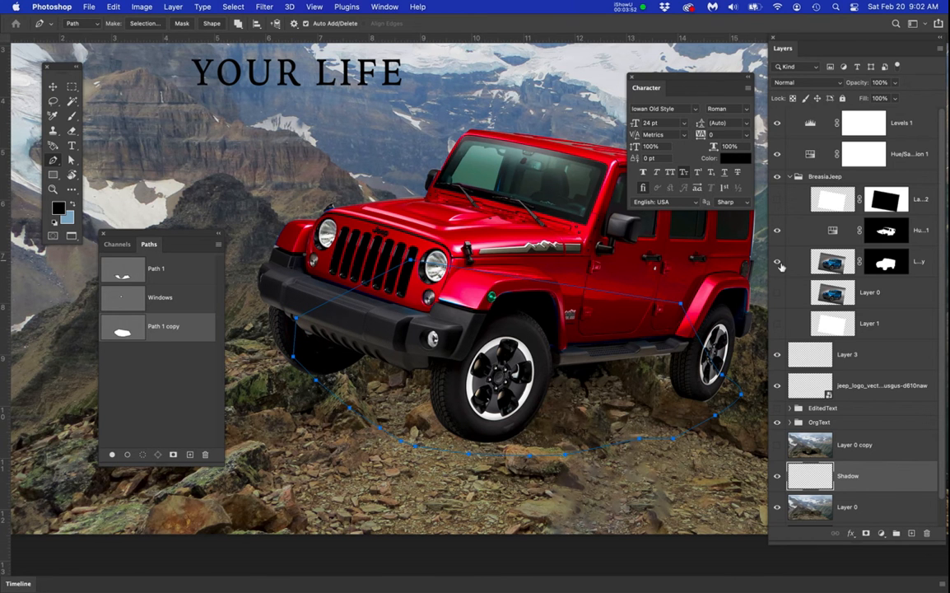
# Select the Shadow layer and deselect the copied path so its outline is hidden
pyautogui.click(883, 478)
pyautogui.scroll(3, 715, 402)
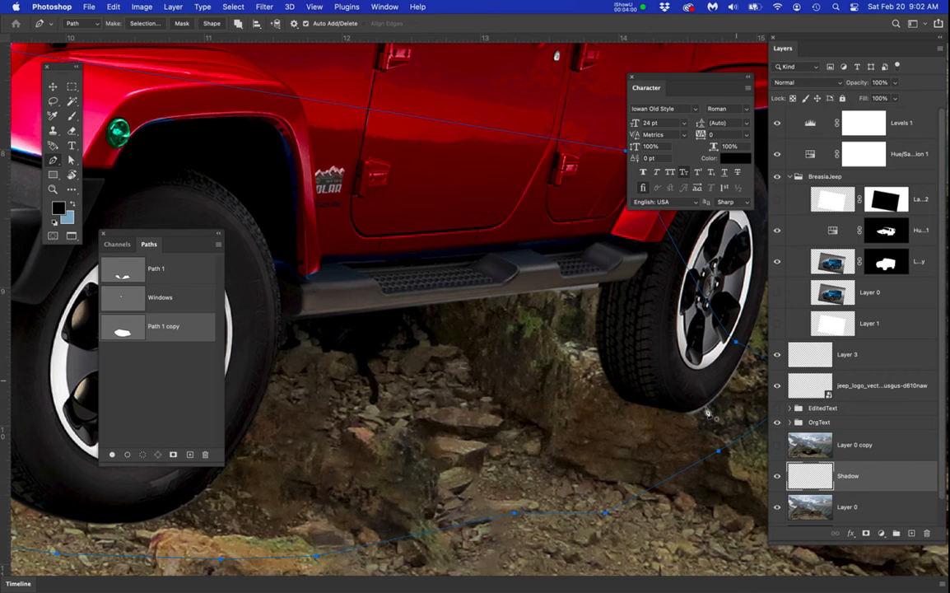
pyautogui.scroll(-1, 706, 412)
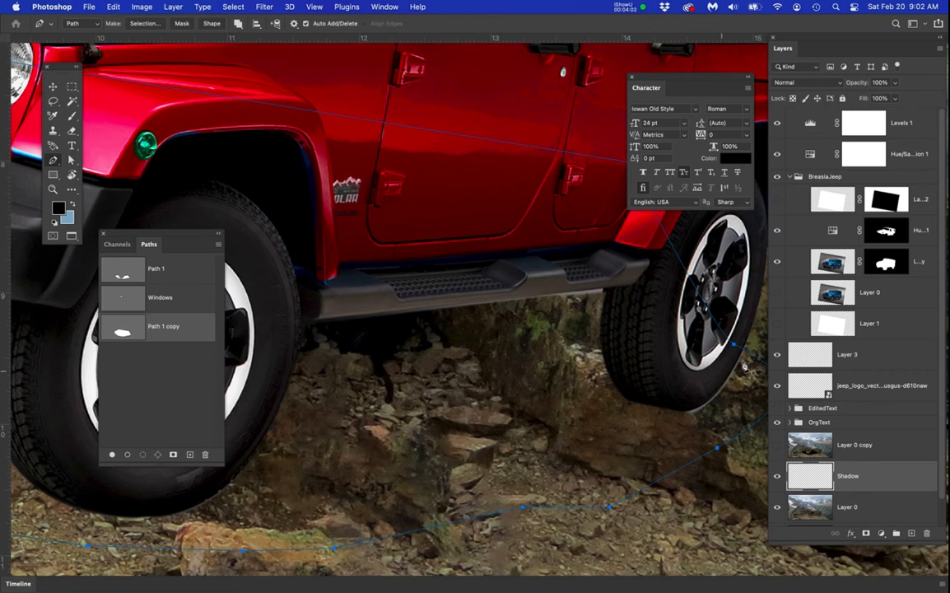
pyautogui.scroll(-3, 677, 387)
pyautogui.scroll(2, 678, 387)
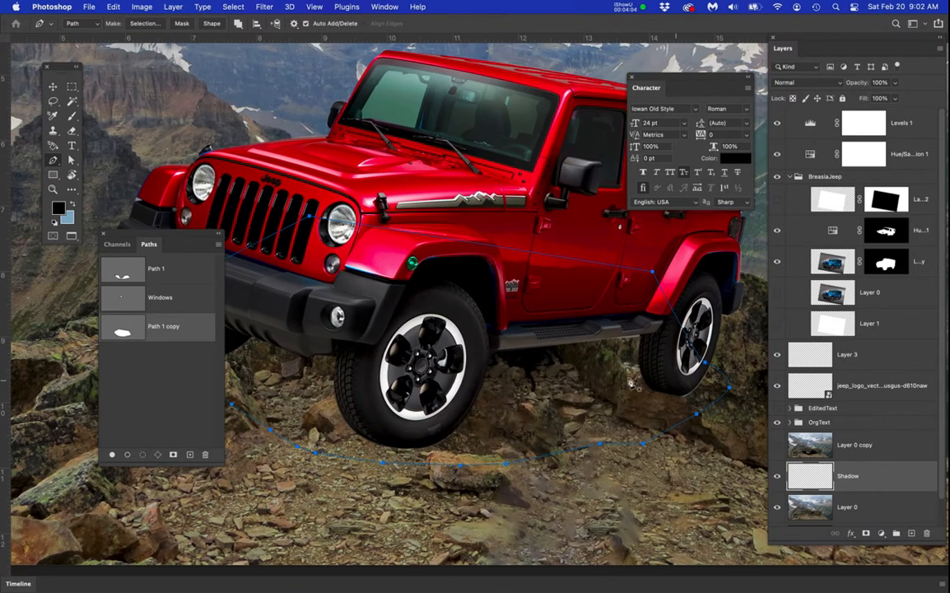
pyautogui.click(191, 367)
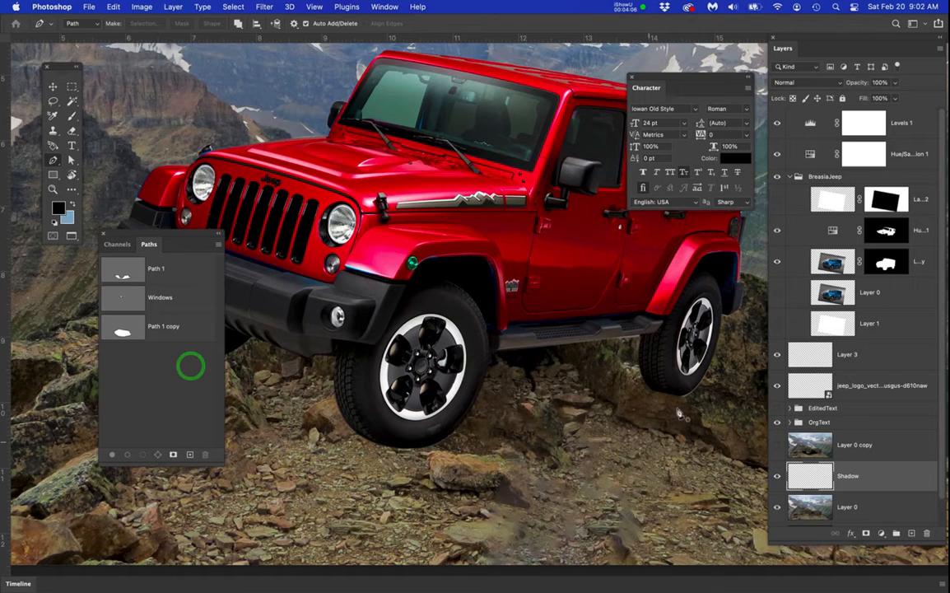
# Activate the mask on the visible Jeep image layer for painting with the Brush tool around the rear tire
pyautogui.scroll(10, 618, 370)
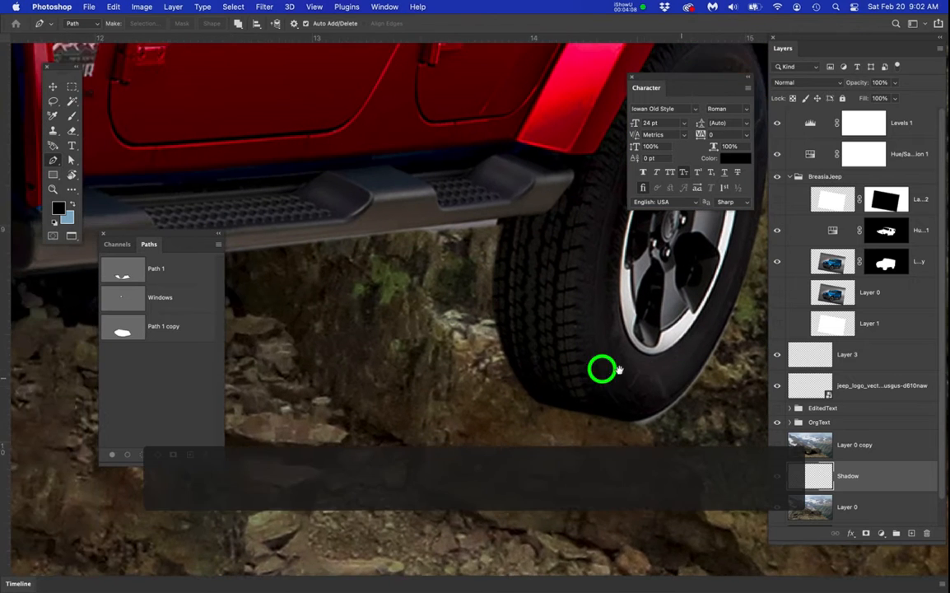
pyautogui.moveTo(619, 370); pyautogui.dragTo(596, 366)
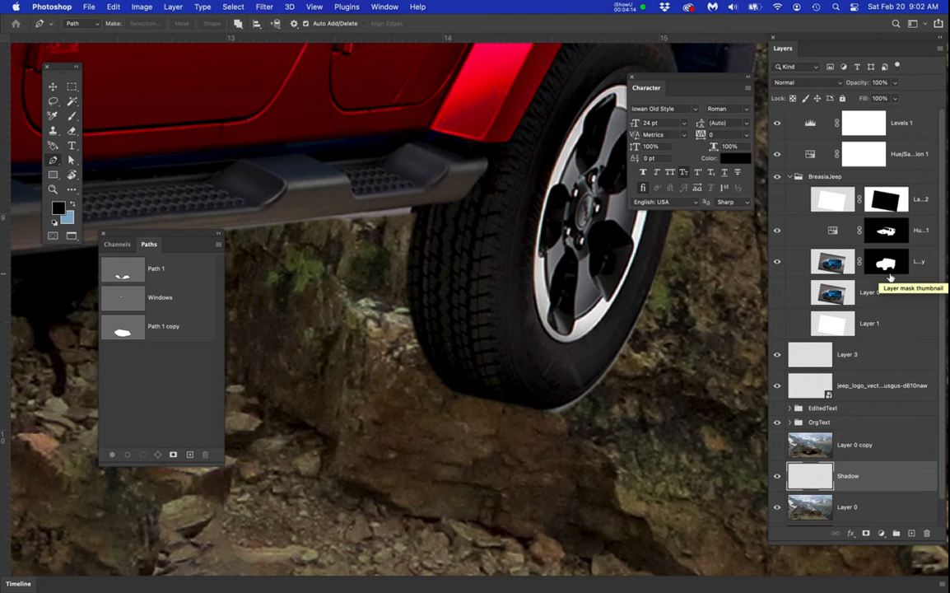
pyautogui.scroll(2, 644, 356)
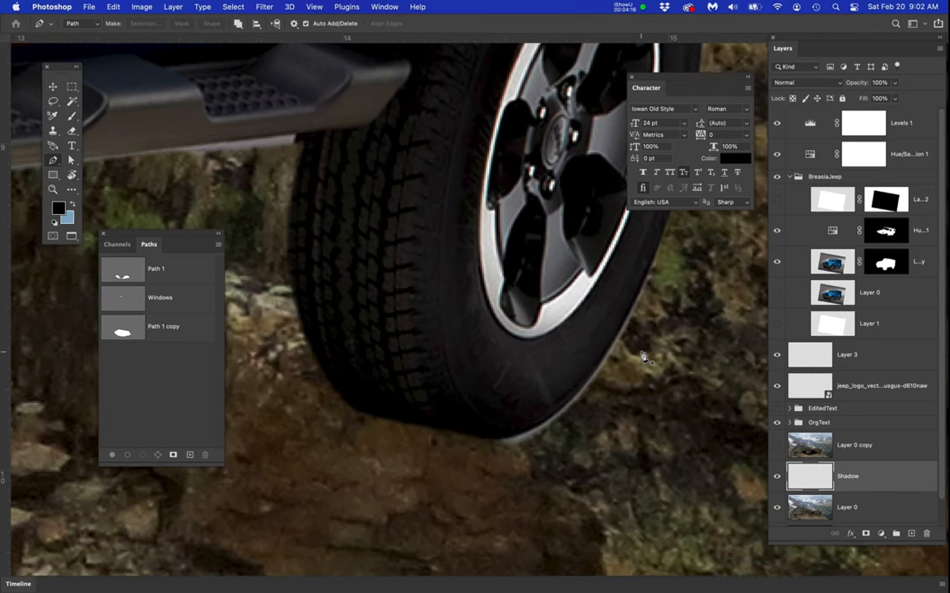
pyautogui.scroll(-1, 643, 357)
pyautogui.click(604, 381)
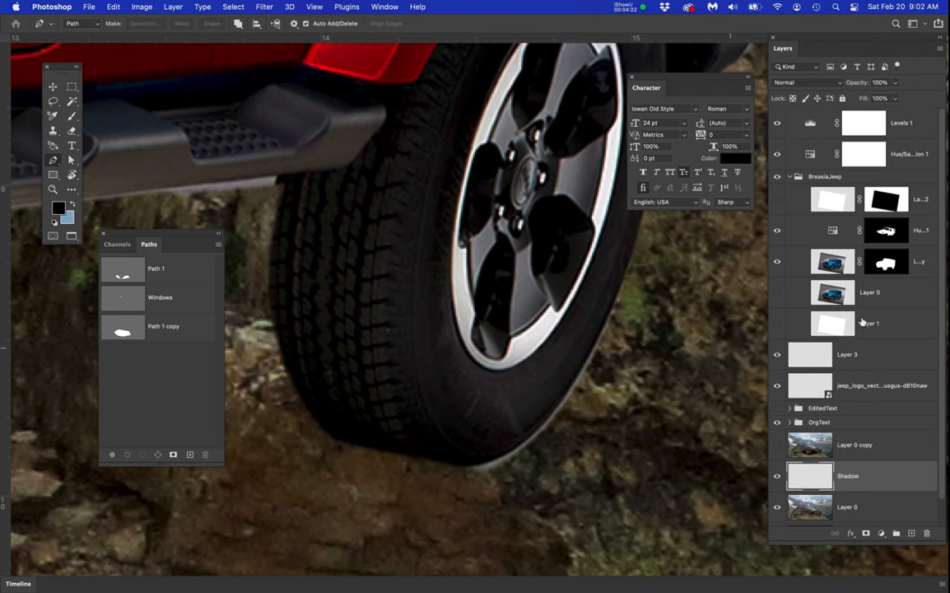
pyautogui.click(887, 261)
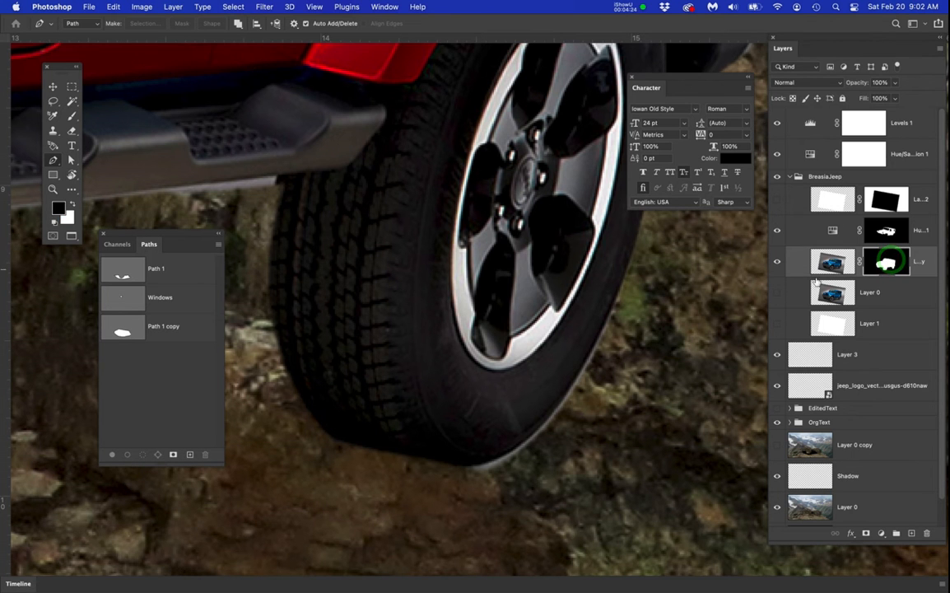
pyautogui.press('b')
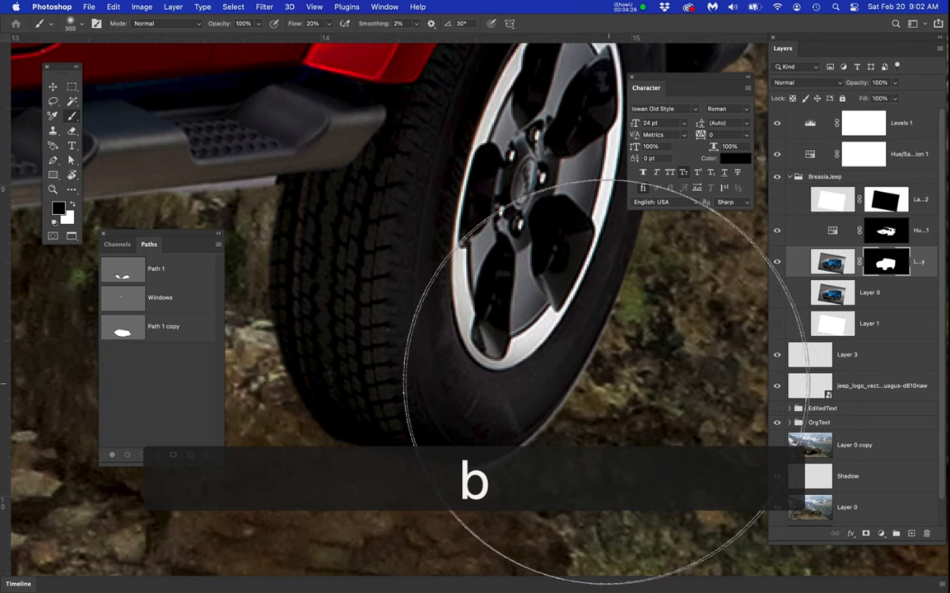
# Set the brush to 15 px with a harder edge and 100% flow
pyautogui.press('[')
pyautogui.press('[')
pyautogui.press('[')
pyautogui.press('[')
pyautogui.press('[')
pyautogui.press('[')
pyautogui.press('[')
pyautogui.press('[')
pyautogui.press('[')
pyautogui.press('[')
pyautogui.press('[')
pyautogui.press('[')
pyautogui.press('[')
pyautogui.press('[')
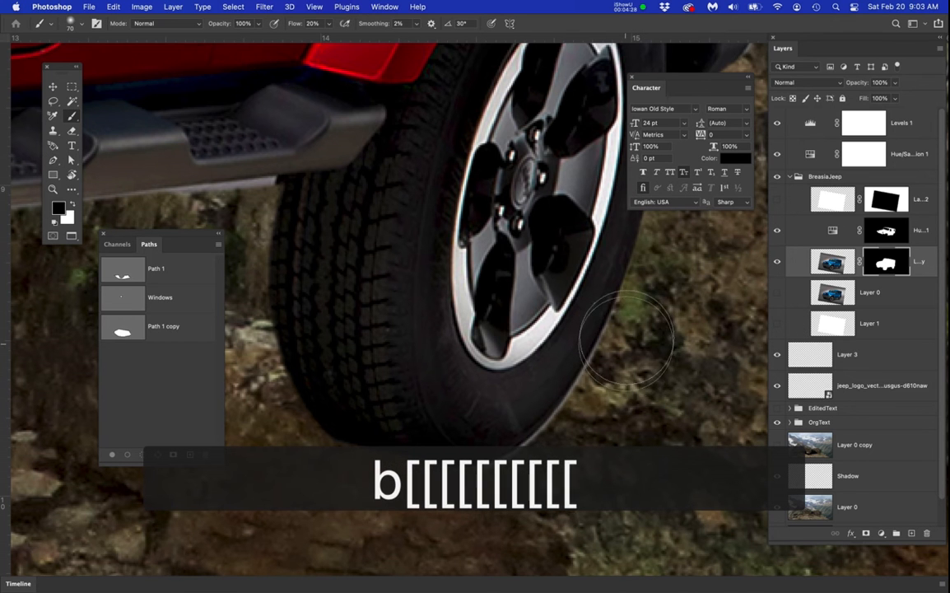
pyautogui.press('[')
pyautogui.press('[')
pyautogui.press('[')
pyautogui.press('[')
pyautogui.press('[')
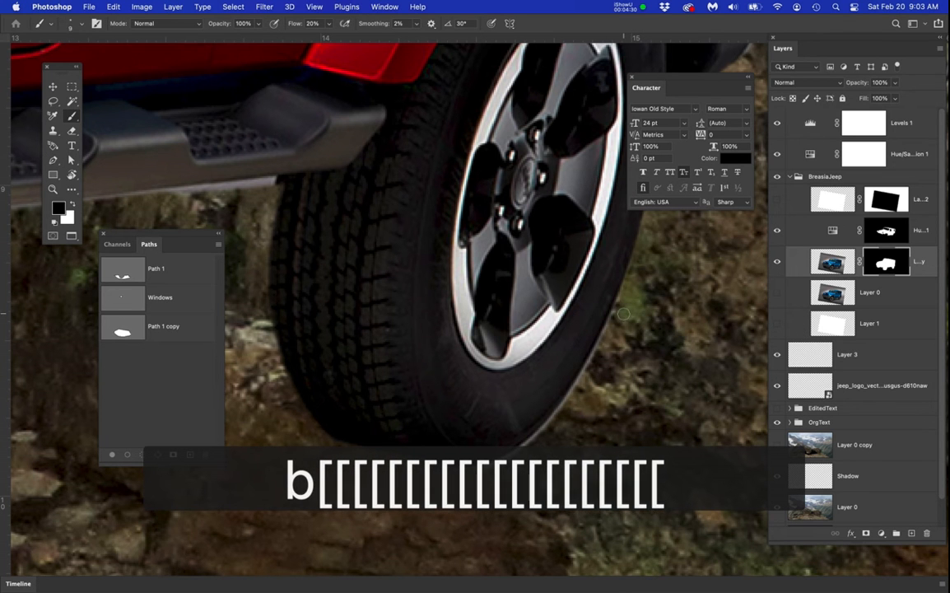
pyautogui.scroll(5, 623, 315)
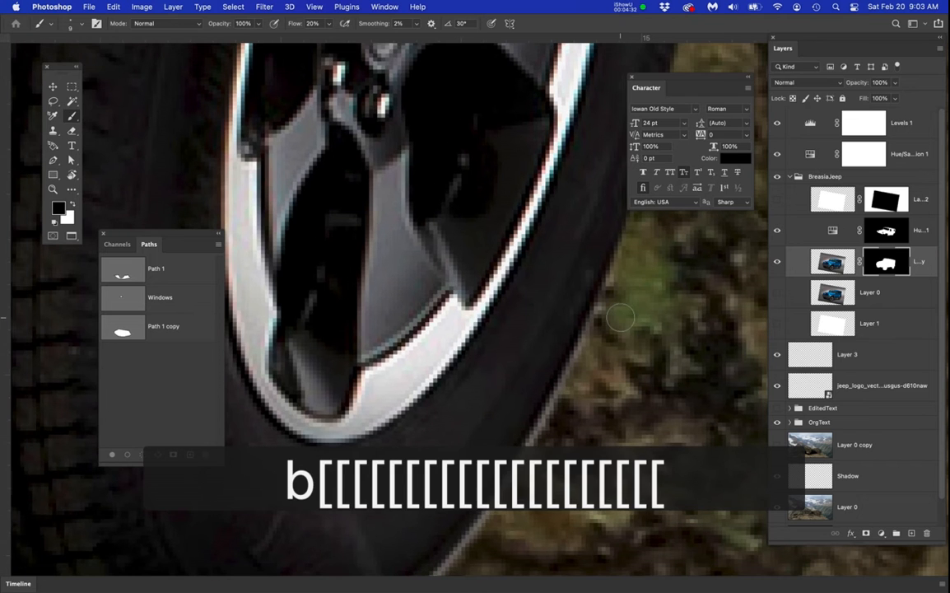
pyautogui.press(']')
pyautogui.press(']')
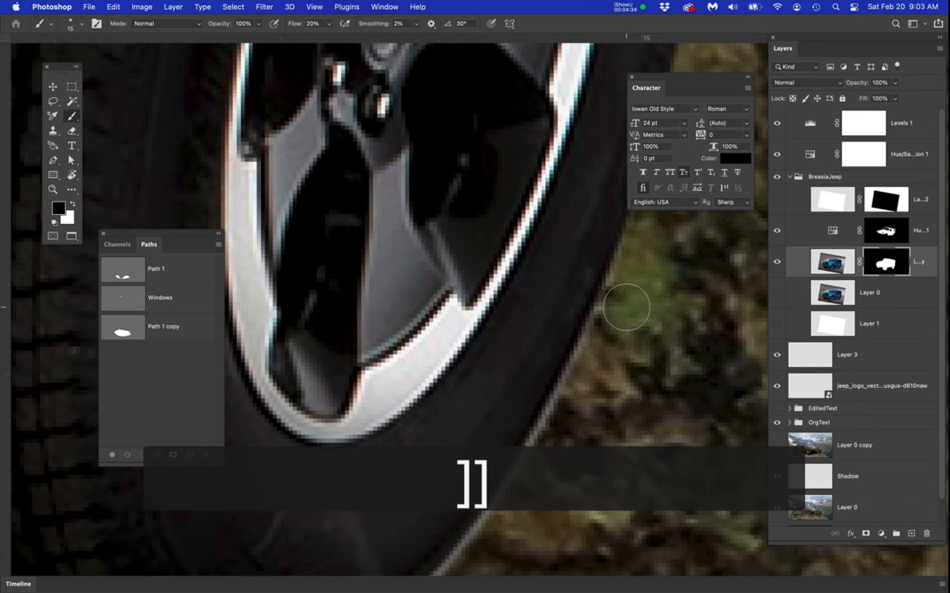
pyautogui.rightClick(624, 308)
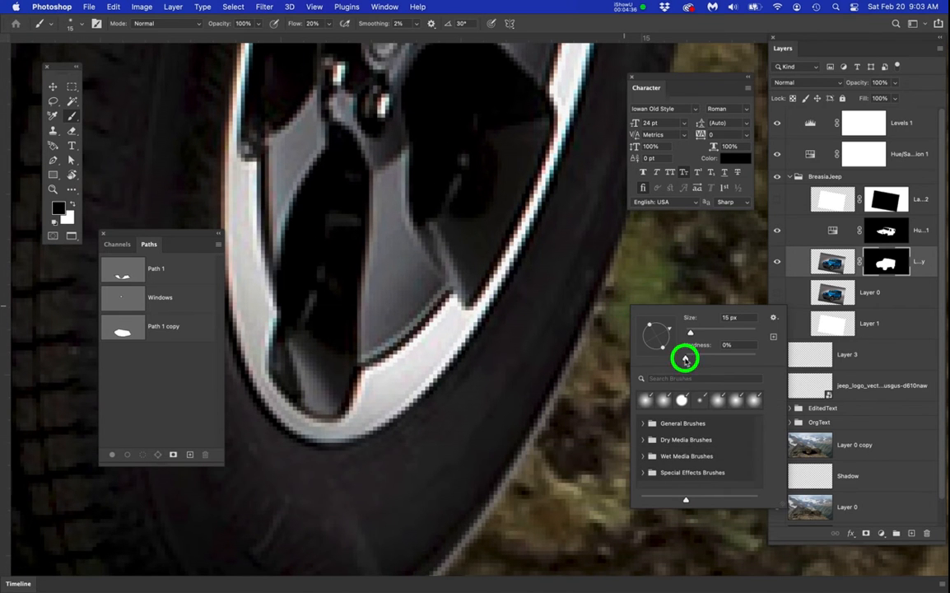
pyautogui.press('Return')
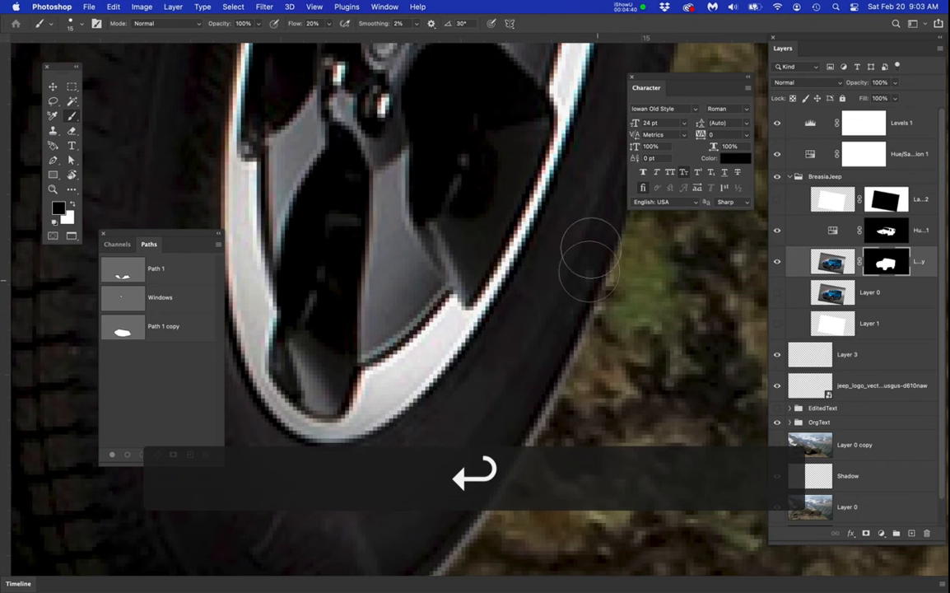
pyautogui.moveTo(64, 73); pyautogui.dragTo(372, 118)
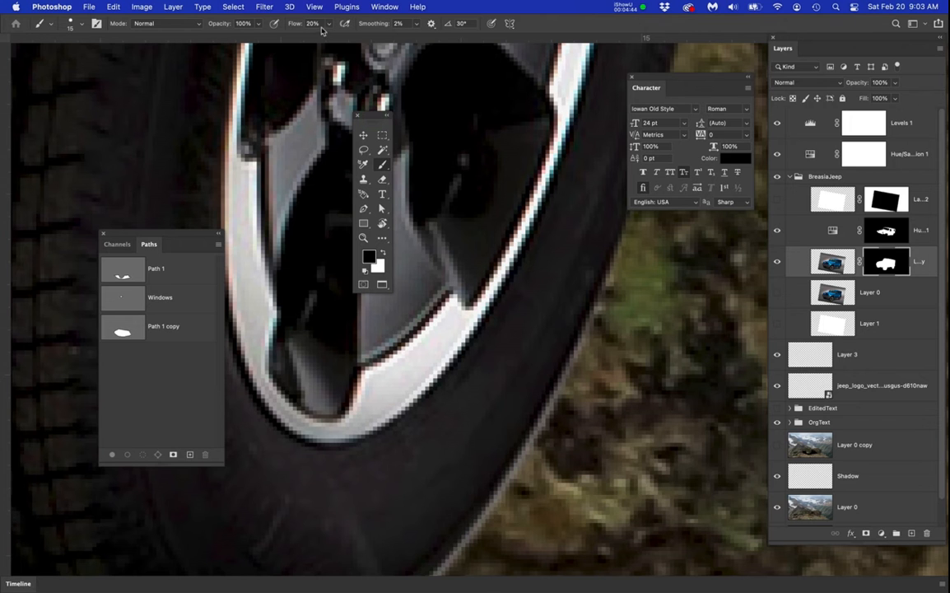
pyautogui.write('100')
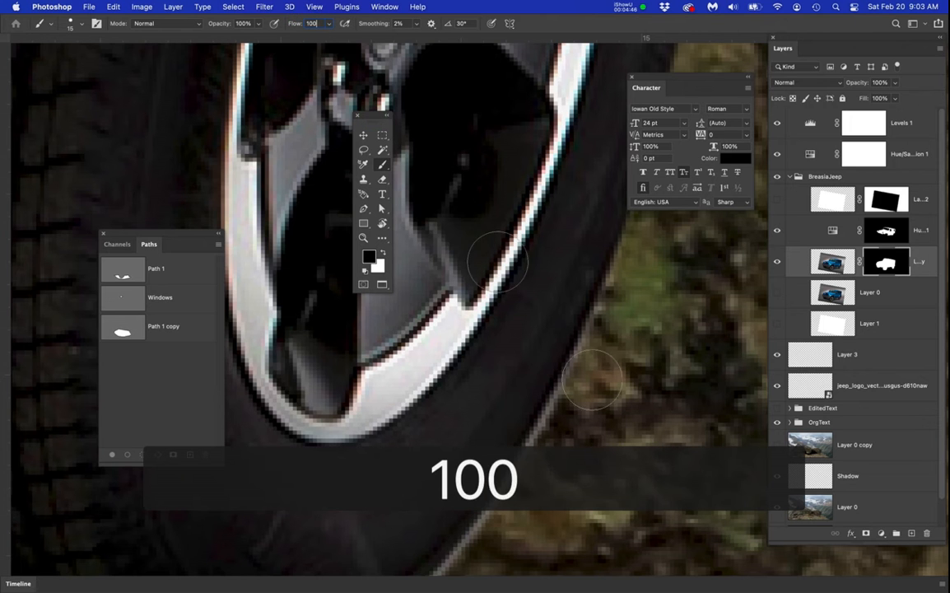
pyautogui.press('Return')
# Paint black on the Jeep mask along the rear tire's outer edge to hide the light fringe
pyautogui.moveTo(634, 293)
pyautogui.mouseDown()
pyautogui.moveTo(583, 402)
pyautogui.moveTo(611, 296)
pyautogui.mouseUp()
pyautogui.click(630, 295)
pyautogui.press('space')
pyautogui.moveTo(602, 258)
pyautogui.mouseDown()
pyautogui.moveTo(588, 293)
pyautogui.moveTo(609, 255)
pyautogui.mouseUp()
pyautogui.click(583, 301)
pyautogui.click(577, 319)
pyautogui.moveTo(576, 319); pyautogui.dragTo(511, 409)
pyautogui.moveTo(541, 376); pyautogui.dragTo(528, 385)
pyautogui.click(582, 312)
pyautogui.moveTo(504, 420)
pyautogui.mouseDown()
pyautogui.moveTo(479, 464)
pyautogui.moveTo(491, 436)
pyautogui.moveTo(427, 500)
pyautogui.mouseUp()
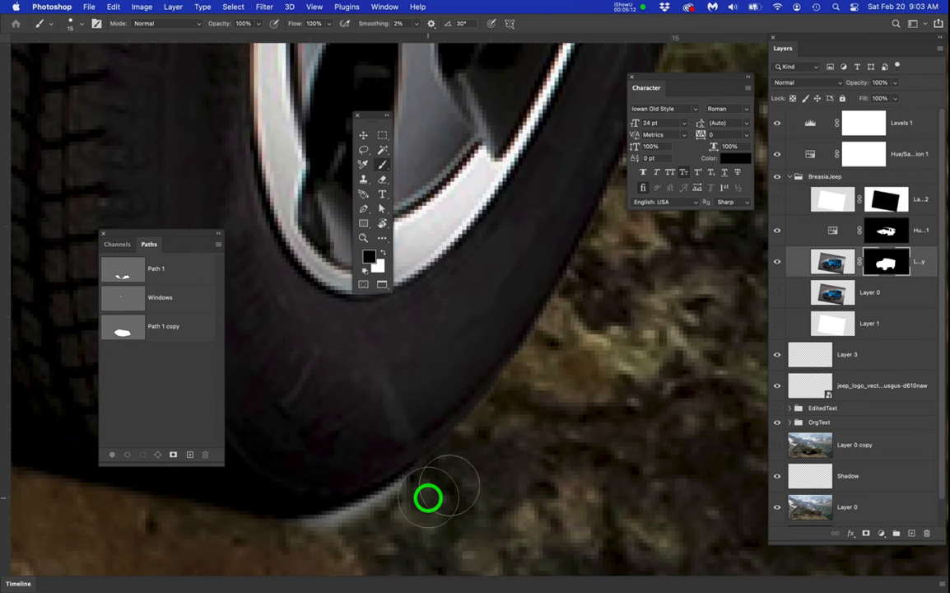
# Mask out the light fringe under the rear tire's bottom edge and touch up the tire edge with white
pyautogui.moveTo(530, 456); pyautogui.dragTo(582, 360)
pyautogui.moveTo(461, 371)
pyautogui.mouseDown()
pyautogui.moveTo(432, 379)
pyautogui.moveTo(445, 428)
pyautogui.moveTo(421, 423)
pyautogui.moveTo(365, 448)
pyautogui.moveTo(336, 447)
pyautogui.mouseUp()
pyautogui.press('x')
pyautogui.moveTo(393, 367)
pyautogui.mouseDown()
pyautogui.moveTo(456, 328)
pyautogui.moveTo(439, 348)
pyautogui.moveTo(390, 369)
pyautogui.mouseUp()
pyautogui.scroll(-5, 459, 316)
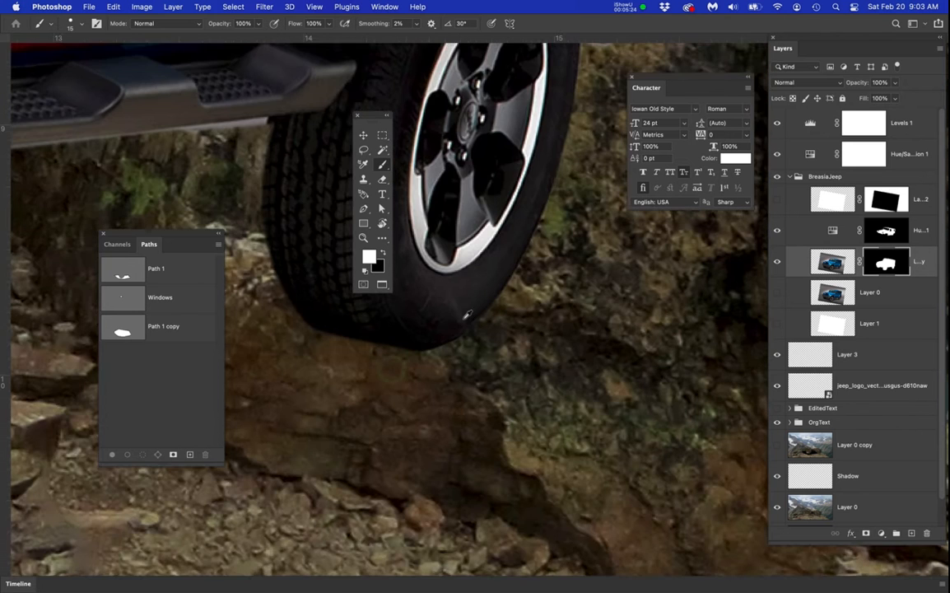
# Mask out the pale strip beneath the running board beside the rear tire using a 9 px black brush
pyautogui.scroll(2, 471, 325)
pyautogui.scroll(-3, 580, 388)
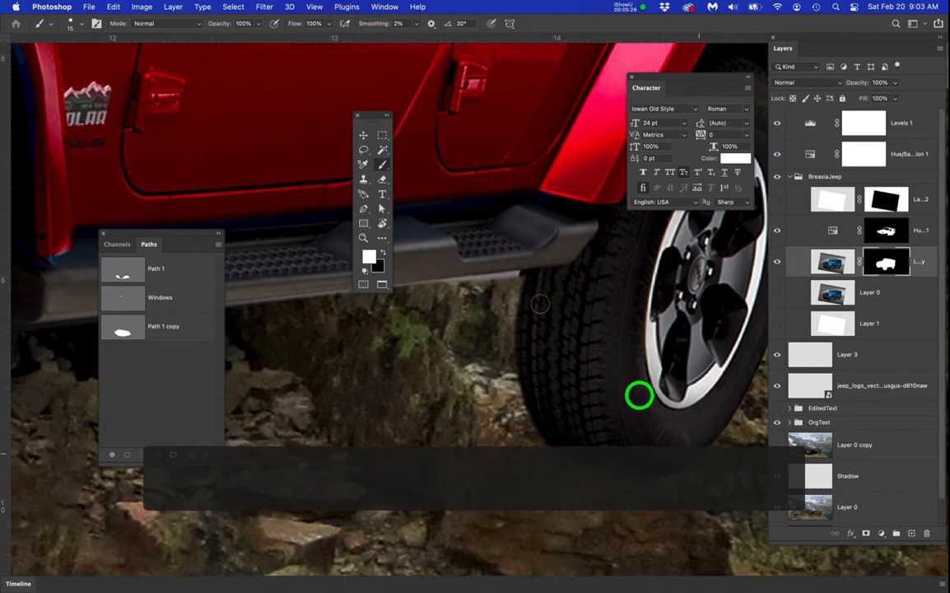
pyautogui.scroll(6, 639, 395)
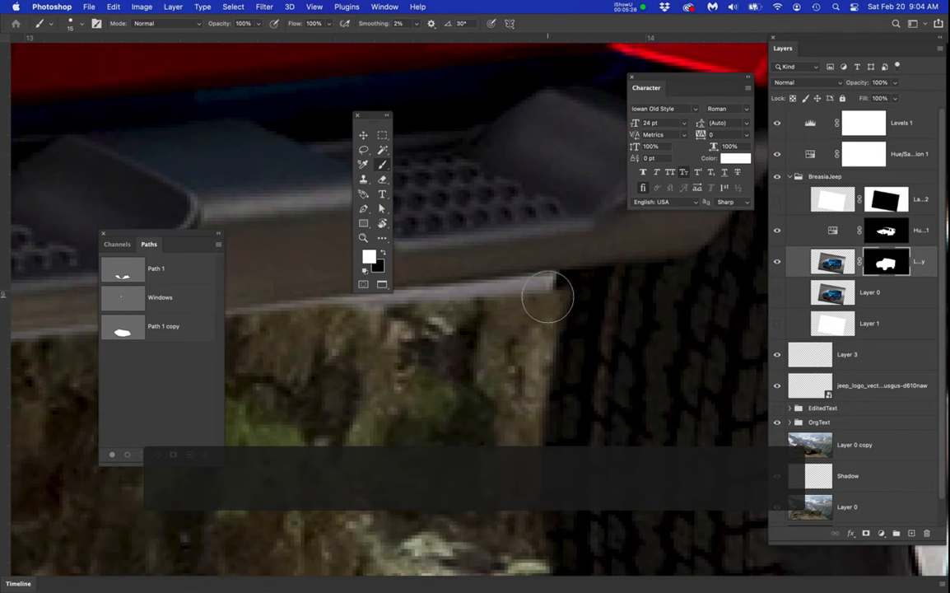
pyautogui.press('[')
pyautogui.press('[')
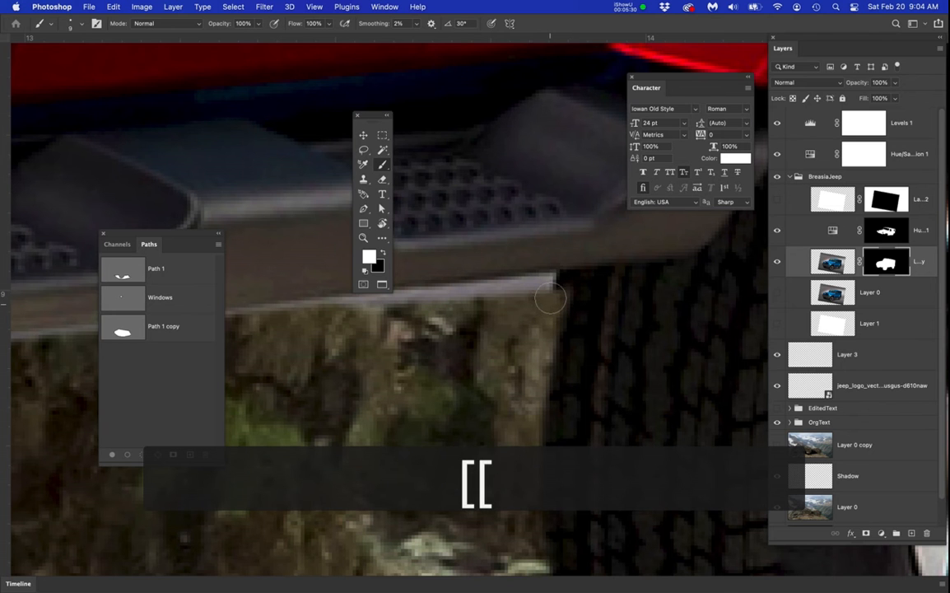
pyautogui.press('x')
pyautogui.moveTo(550, 288)
pyautogui.mouseDown()
pyautogui.moveTo(430, 301)
pyautogui.moveTo(647, 360)
pyautogui.mouseUp()
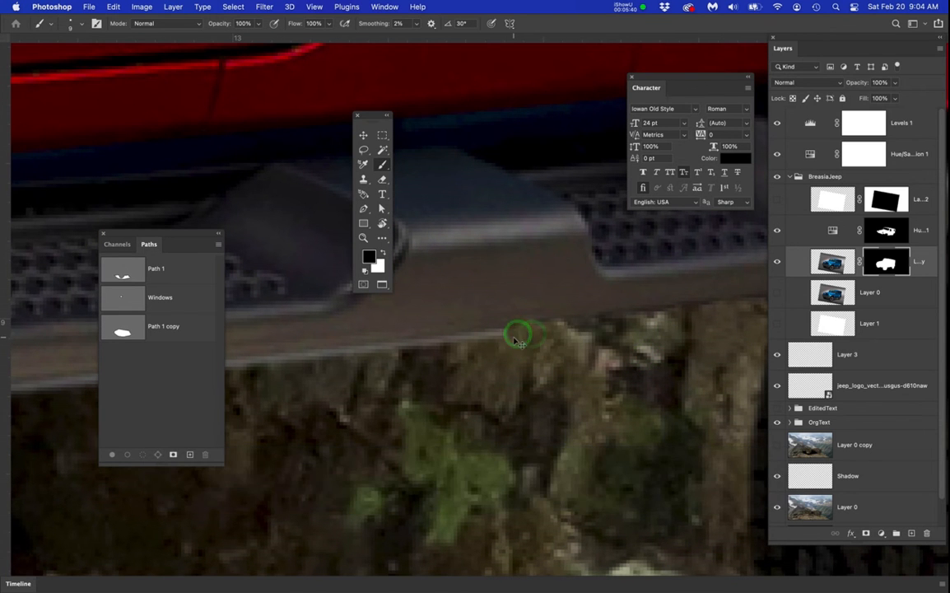
# Mask out the fringe along the running board's lower edge towards the front wheel, undoing stray strokes
pyautogui.press('super+z')
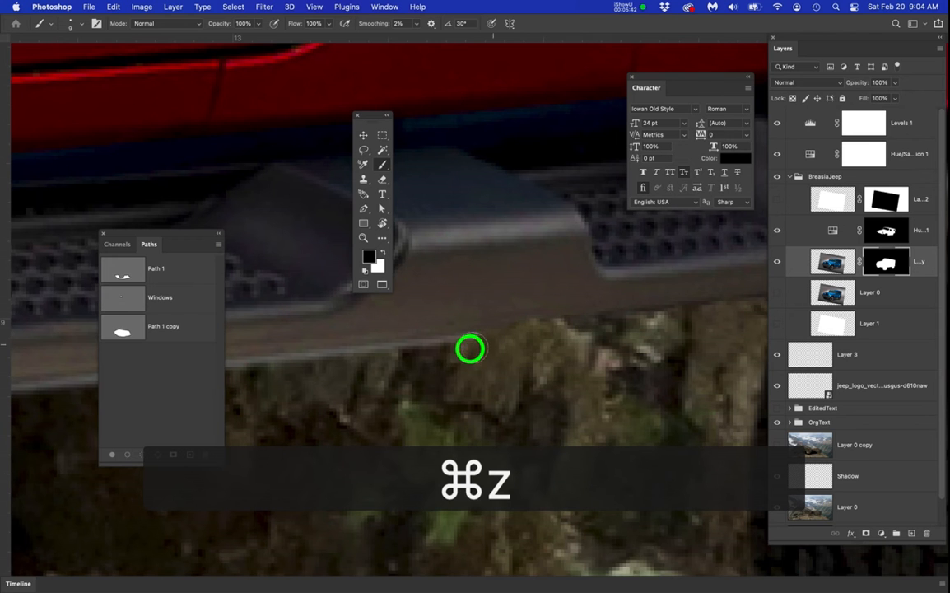
pyautogui.moveTo(560, 354); pyautogui.dragTo(618, 345)
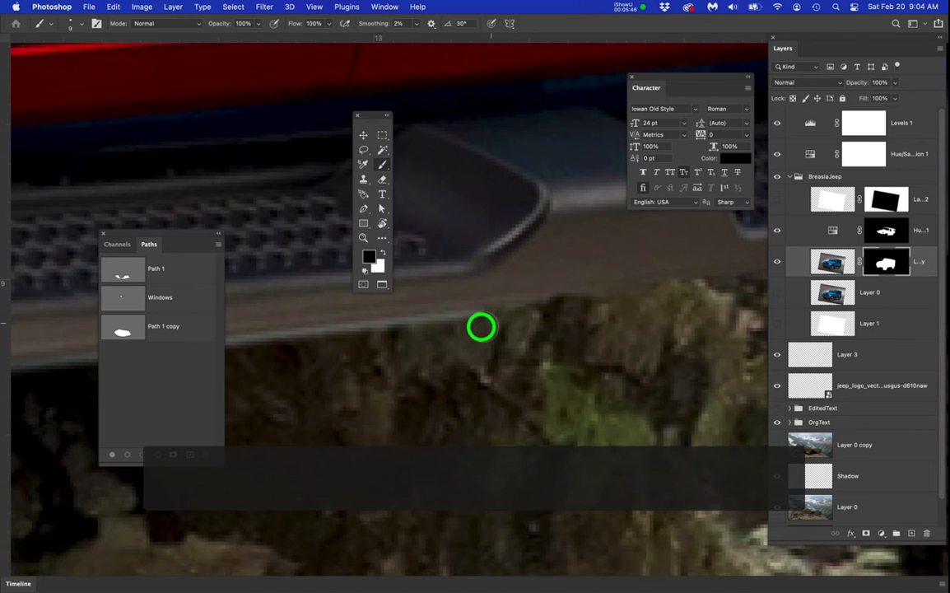
pyautogui.moveTo(536, 381); pyautogui.dragTo(692, 330)
pyautogui.moveTo(555, 284)
pyautogui.mouseDown()
pyautogui.moveTo(419, 298)
pyautogui.moveTo(659, 331)
pyautogui.mouseUp()
pyautogui.moveTo(596, 299)
pyautogui.mouseDown()
pyautogui.moveTo(583, 293)
pyautogui.moveTo(580, 308)
pyautogui.moveTo(507, 320)
pyautogui.moveTo(305, 337)
pyautogui.mouseUp()
pyautogui.press('super+z')
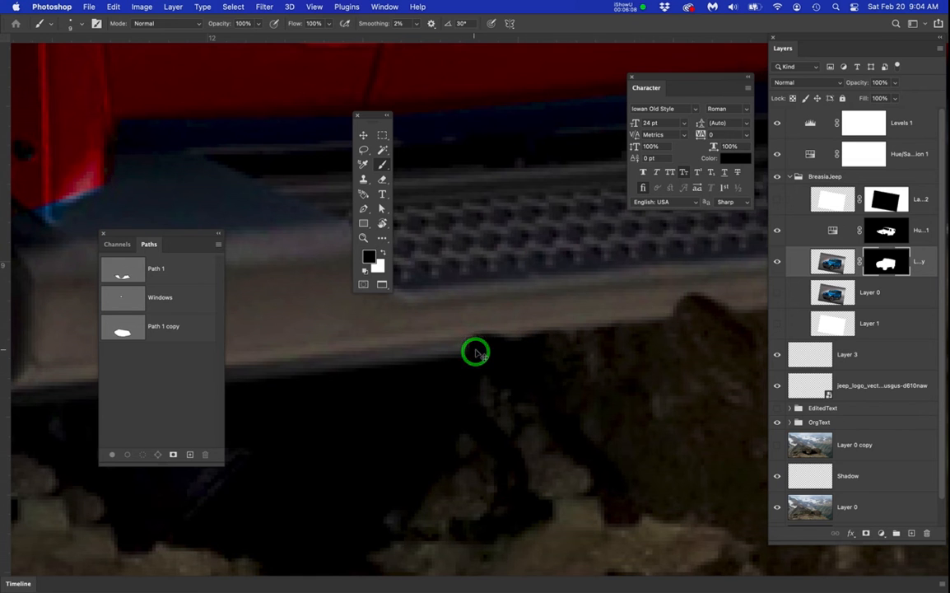
pyautogui.press('super+z')
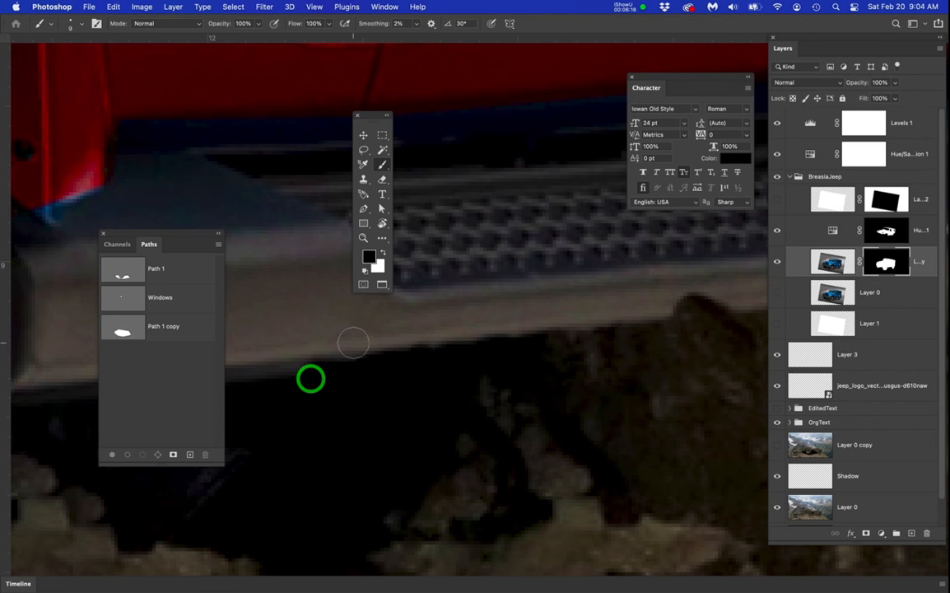
# Paint white on the mask to restore the missing bits of the running board's lower edge
pyautogui.press('x')
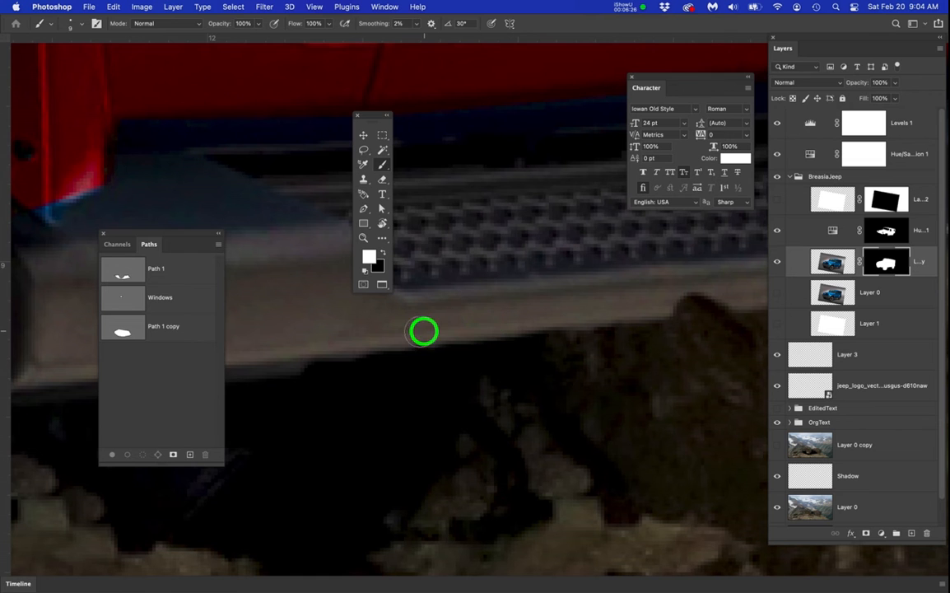
pyautogui.moveTo(420, 331); pyautogui.dragTo(407, 439)
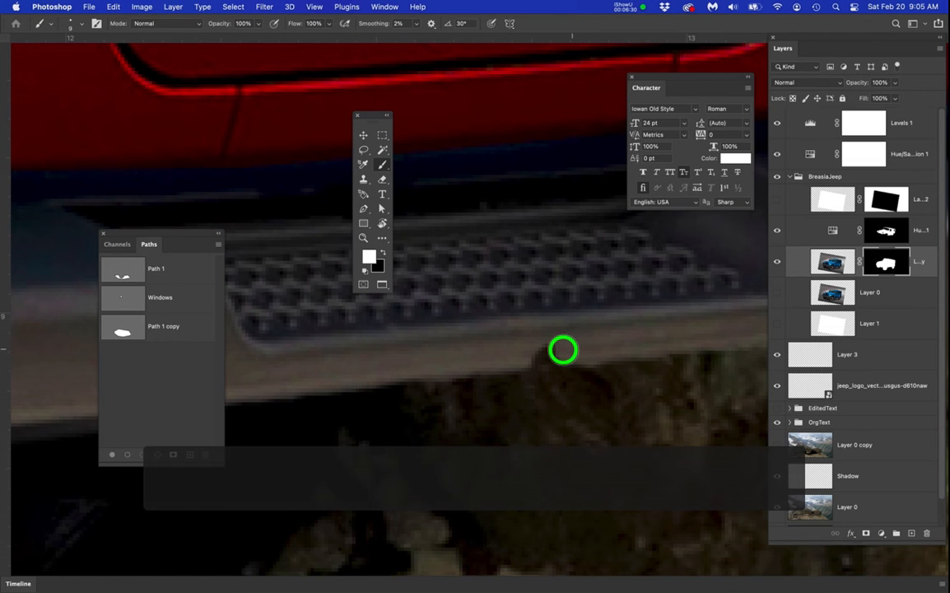
pyautogui.moveTo(537, 351); pyautogui.dragTo(560, 351)
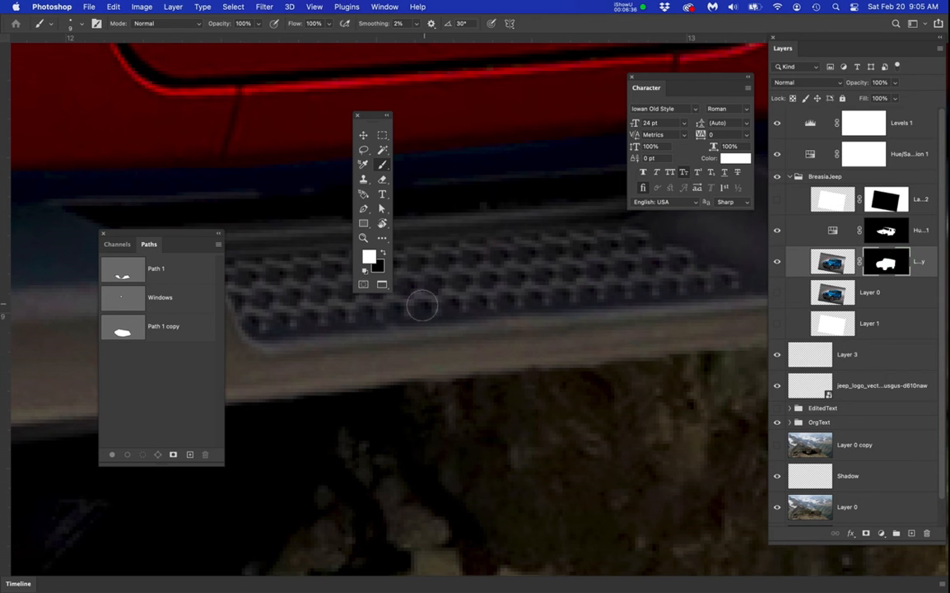
# Mask out the light fringe along the hood's upper edge near the windshield with the black brush
pyautogui.scroll(-5, 421, 306)
pyautogui.moveTo(434, 387); pyautogui.dragTo(638, 412)
pyautogui.moveTo(412, 415); pyautogui.dragTo(492, 487)
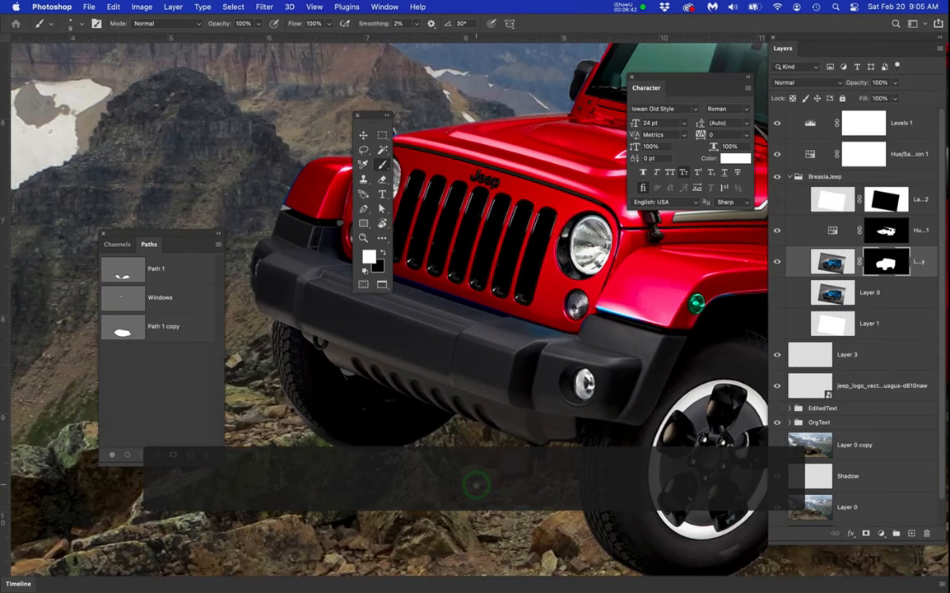
pyautogui.moveTo(483, 441); pyautogui.dragTo(420, 489)
pyautogui.scroll(5, 520, 434)
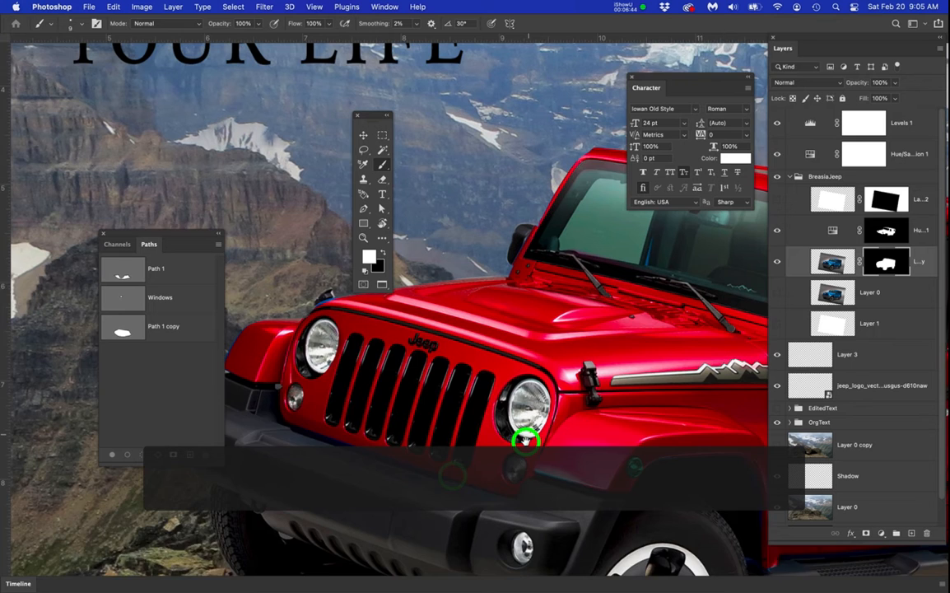
pyautogui.scroll(10, 502, 329)
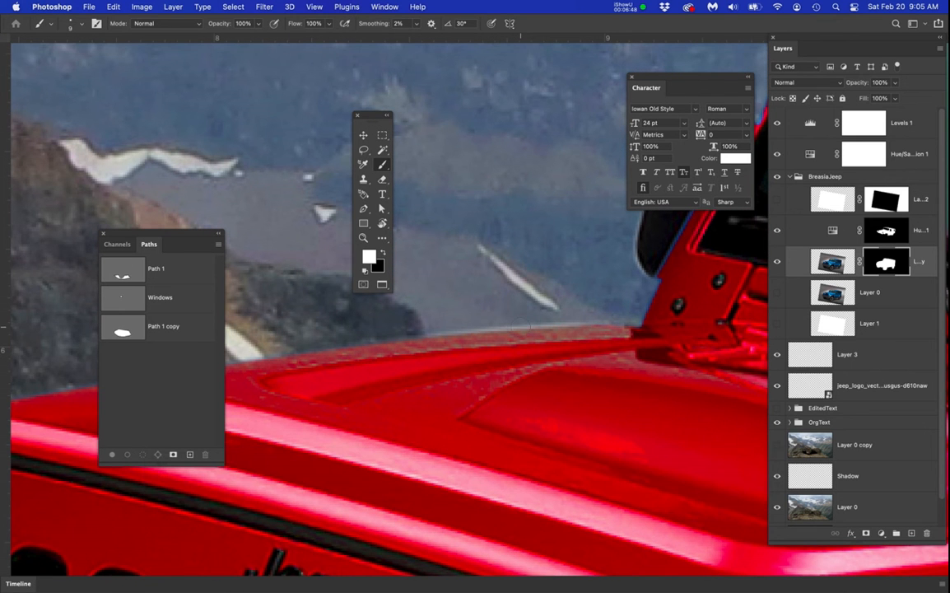
pyautogui.press('x')
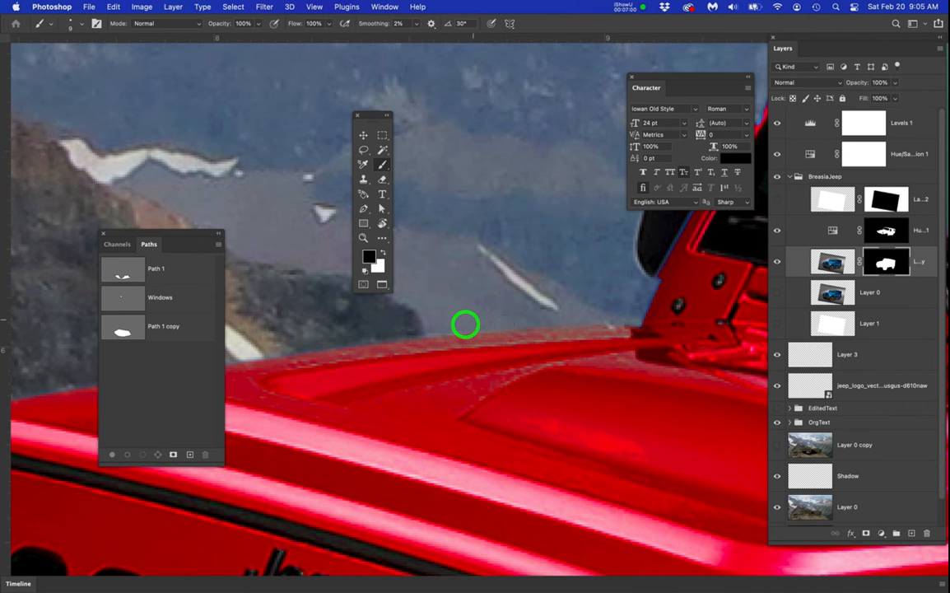
# Trace the Jeep's rear body edge with the Pen tool, from above the tail light up to just below the roof corner
pyautogui.scroll(-5, 523, 326)
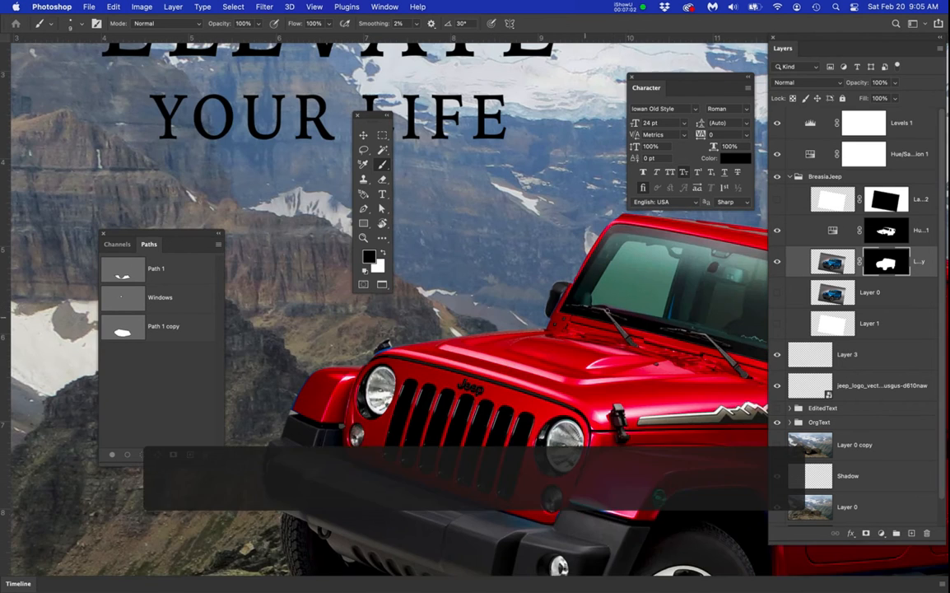
pyautogui.moveTo(638, 301); pyautogui.dragTo(453, 375)
pyautogui.hscroll(10, 456, 356)
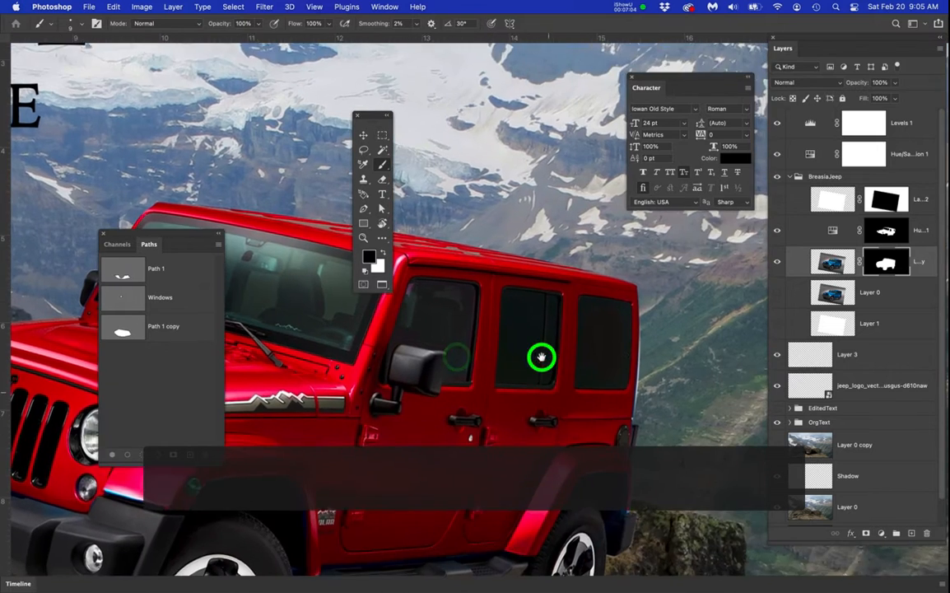
pyautogui.scroll(6, 546, 353)
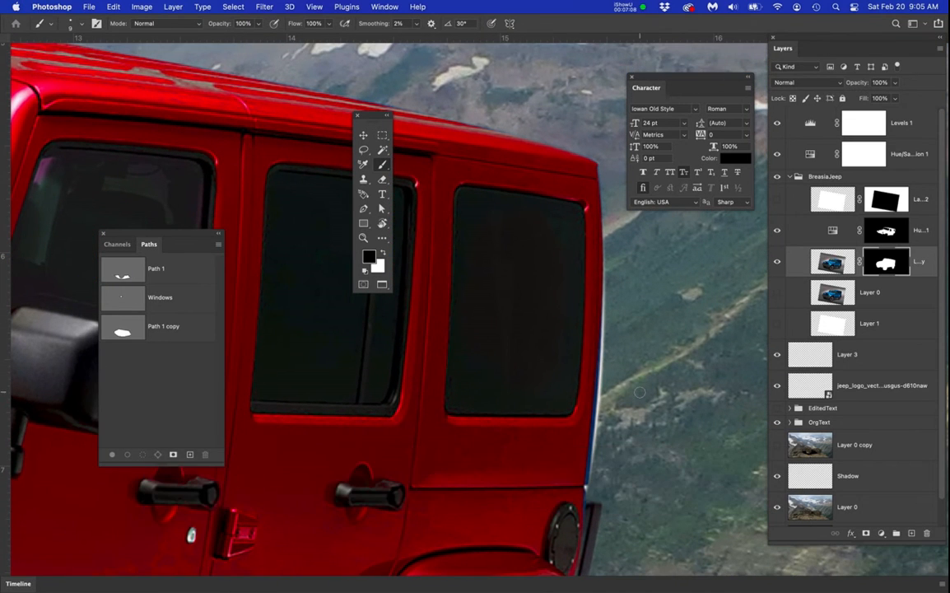
pyautogui.moveTo(642, 388); pyautogui.dragTo(625, 354)
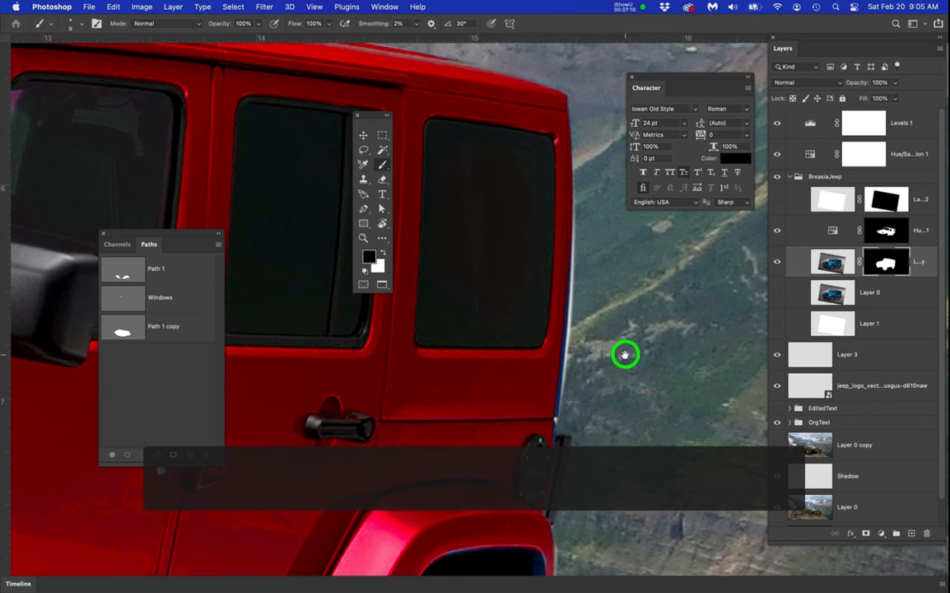
pyautogui.press('p')
pyautogui.scroll(3, 552, 434)
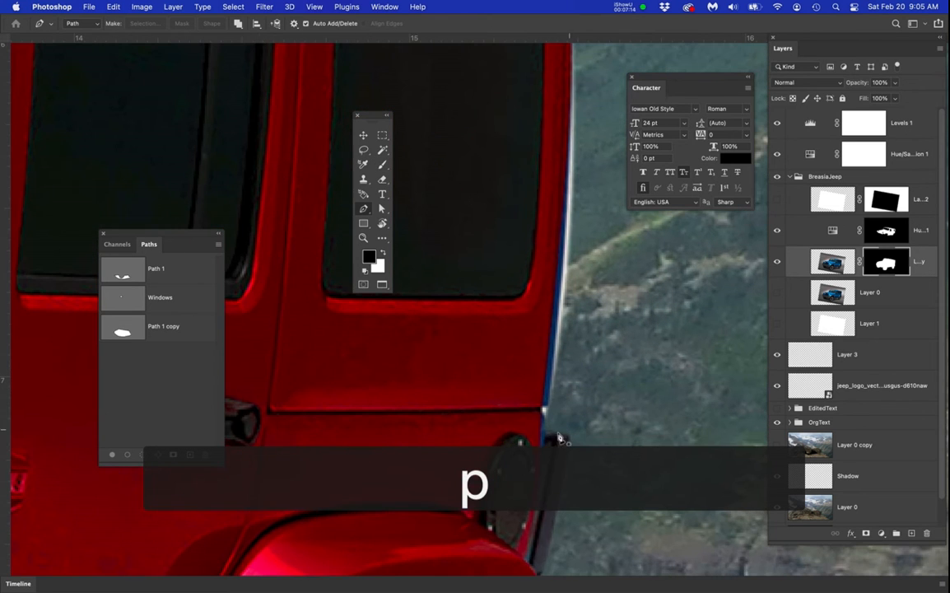
pyautogui.moveTo(545, 429); pyautogui.dragTo(546, 395)
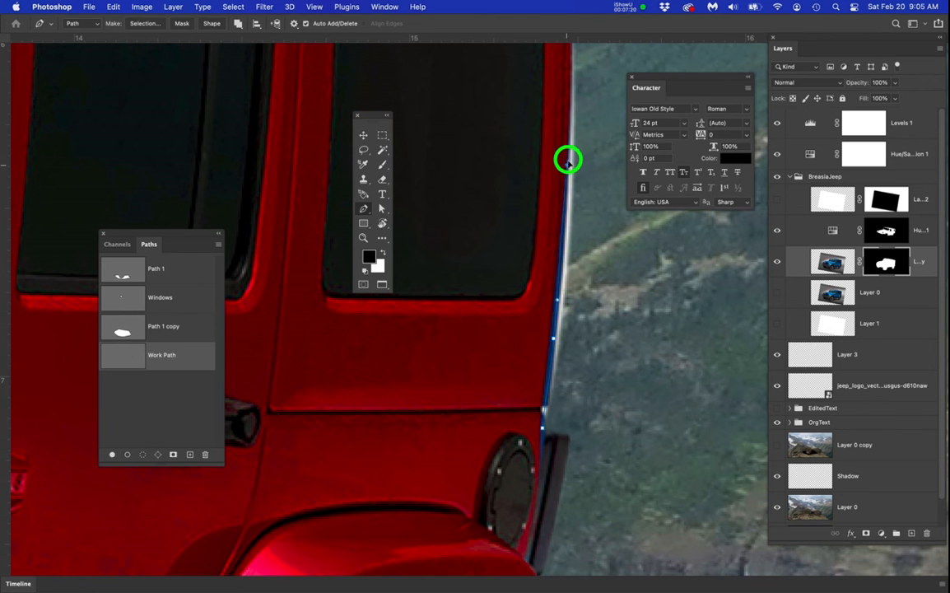
pyautogui.moveTo(545, 231); pyautogui.dragTo(513, 395)
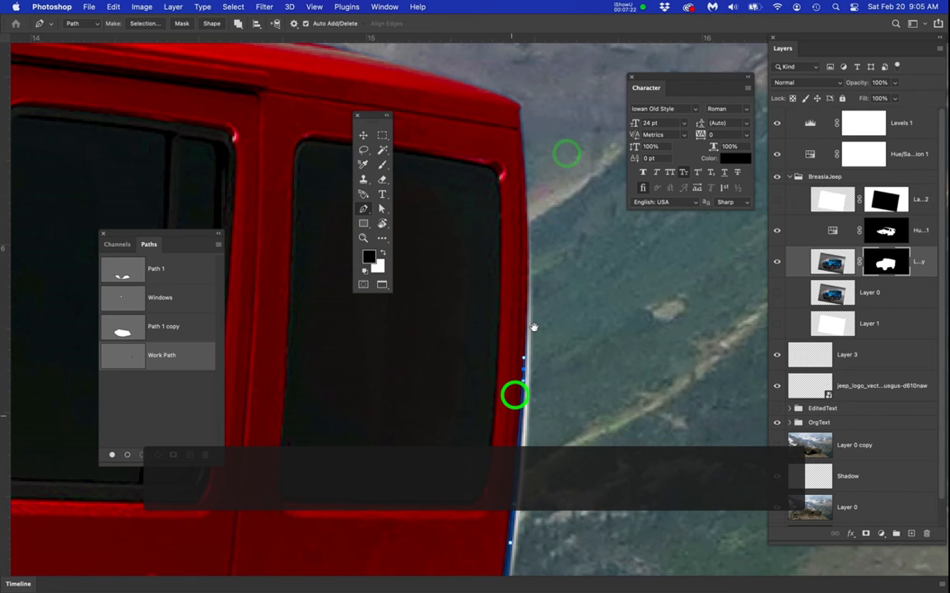
pyautogui.moveTo(531, 258); pyautogui.dragTo(528, 180)
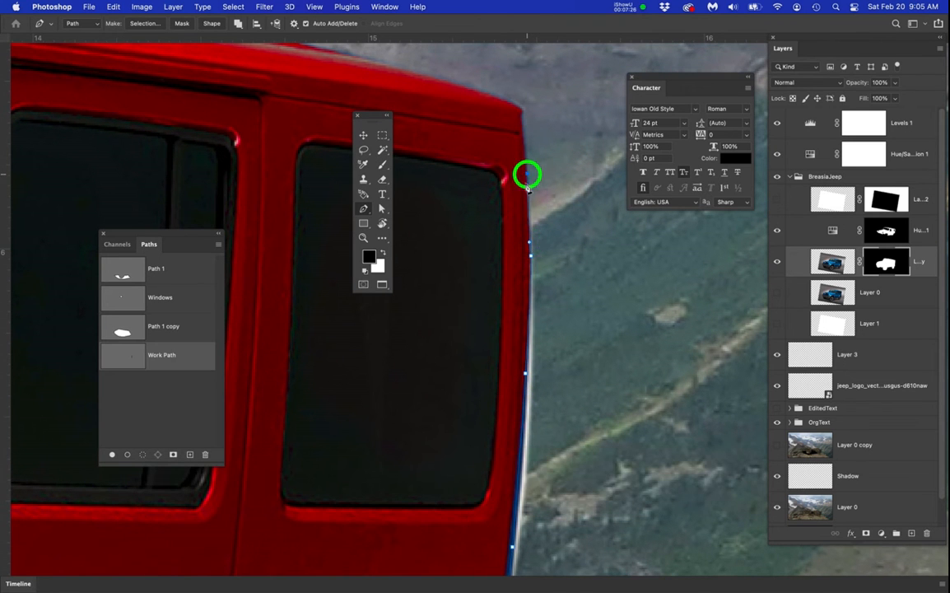
# Extend the path out through the background behind the Jeep, follow the tail light's top edge, and close it at its start point
pyautogui.scroll(-3, 539, 245)
pyautogui.click(582, 207)
pyautogui.click(591, 423)
pyautogui.click(564, 509)
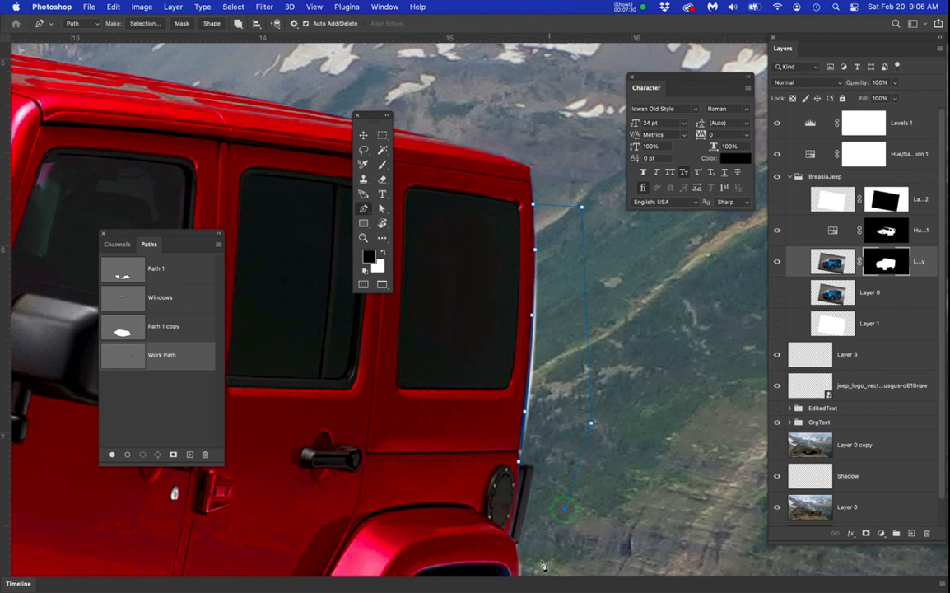
pyautogui.scroll(2, 539, 516)
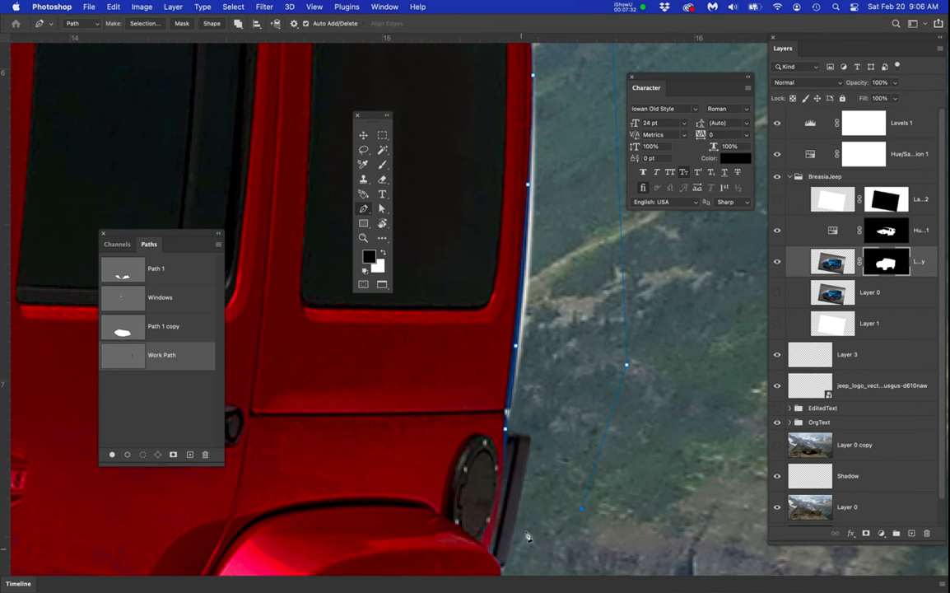
pyautogui.click(534, 472)
pyautogui.click(531, 438)
pyautogui.scroll(2, 519, 443)
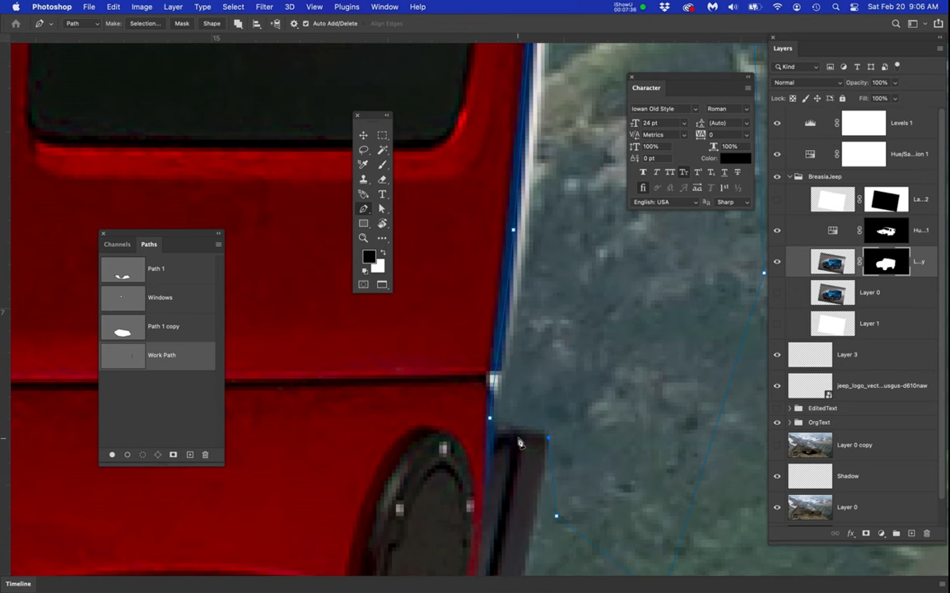
pyautogui.click(517, 433)
pyautogui.click(492, 434)
pyautogui.click(489, 419)
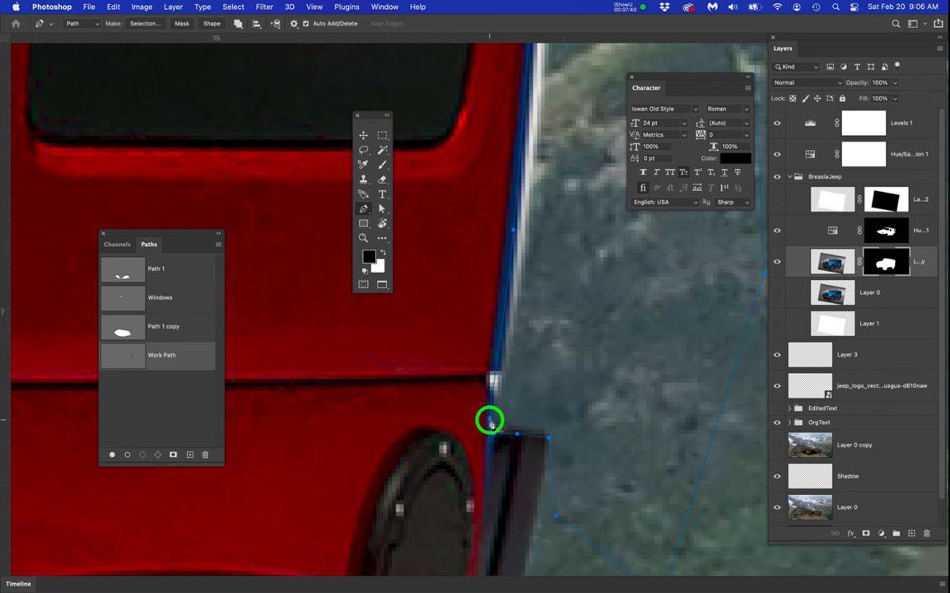
# Save the work path as Path 2 and load it as a selection
pyautogui.scroll(-5, 531, 452)
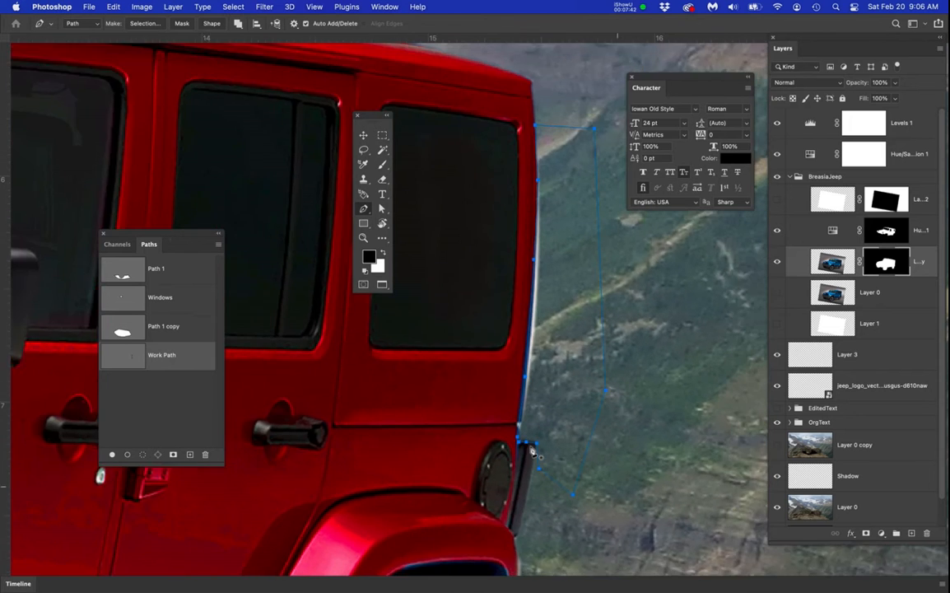
pyautogui.moveTo(535, 377); pyautogui.dragTo(493, 350)
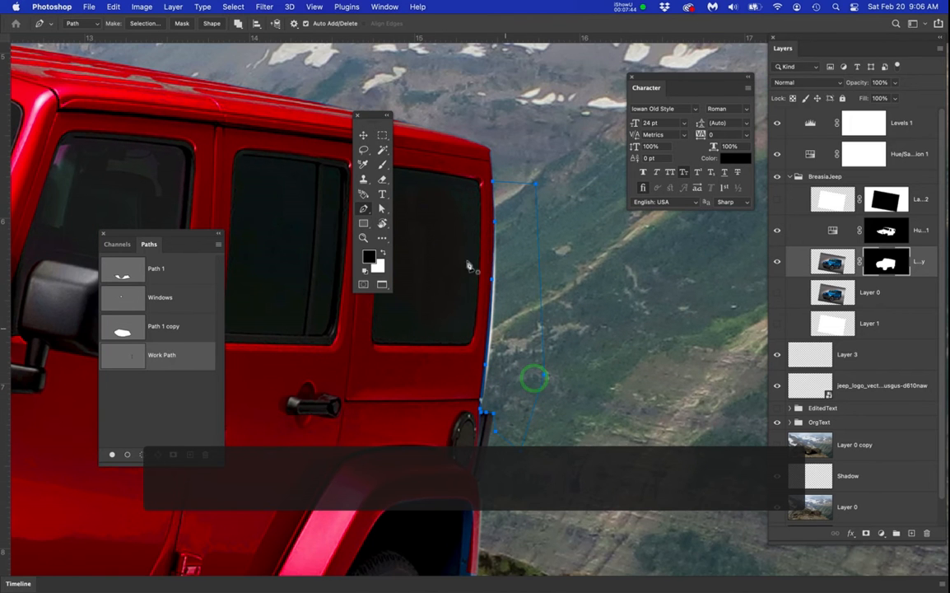
pyautogui.moveTo(355, 112); pyautogui.dragTo(335, 186)
pyautogui.click(163, 357)
pyautogui.doubleClick(163, 357)
pyautogui.press('Return')
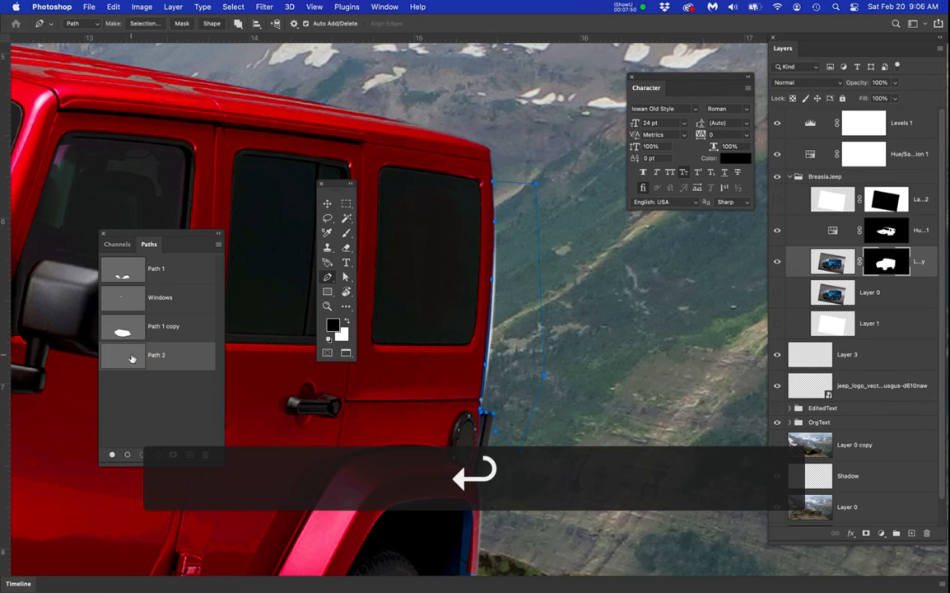
pyautogui.keyDown('super'); pyautogui.click(130, 356); pyautogui.keyUp('super')
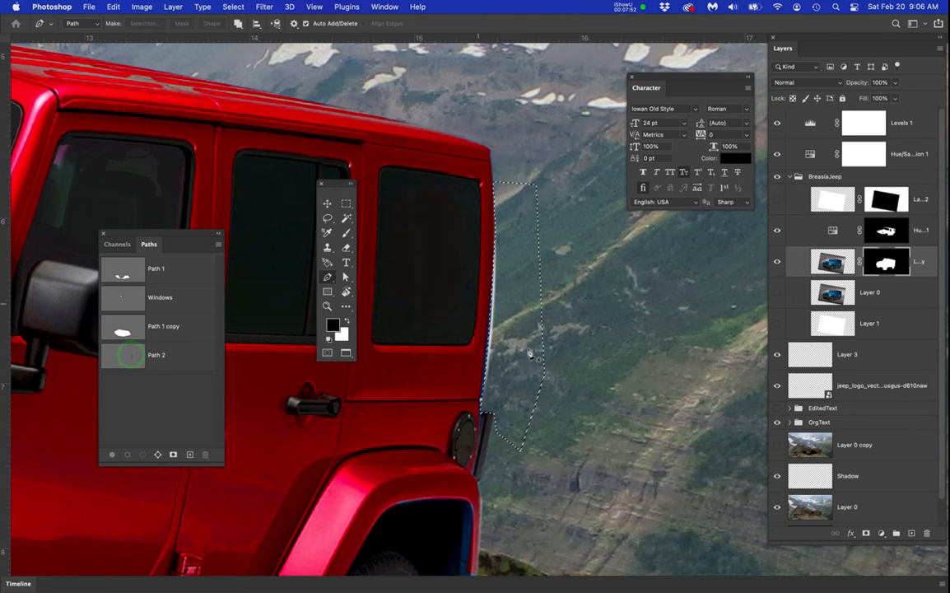
# Paint black on the Jeep's layer mask inside the selection with a 45 px brush to remove the rear-edge fringe, and deselect
pyautogui.click(896, 260)
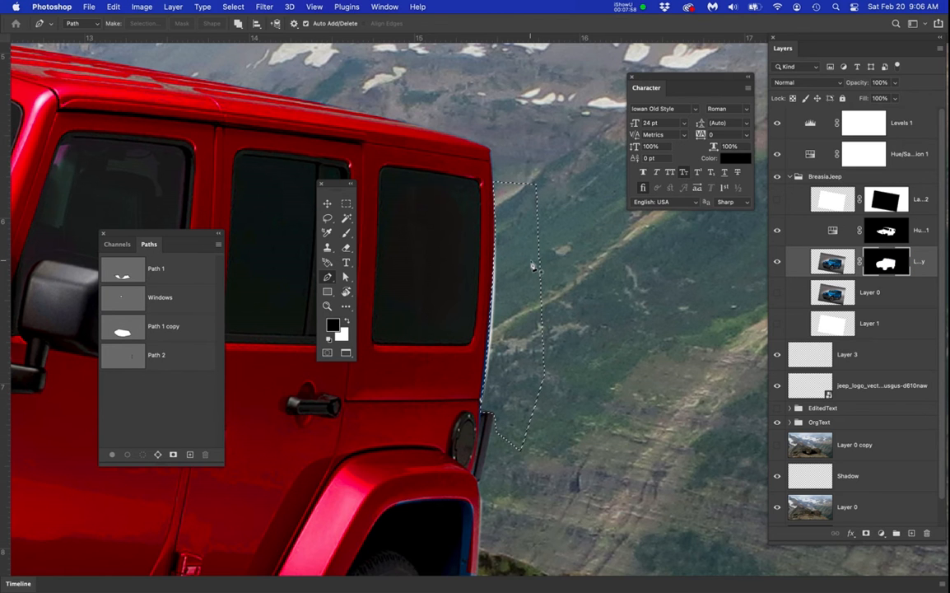
pyautogui.press('b')
pyautogui.press(']')
pyautogui.press(']')
pyautogui.press(']')
pyautogui.press(']')
pyautogui.press(']')
pyautogui.press(']')
pyautogui.press(']')
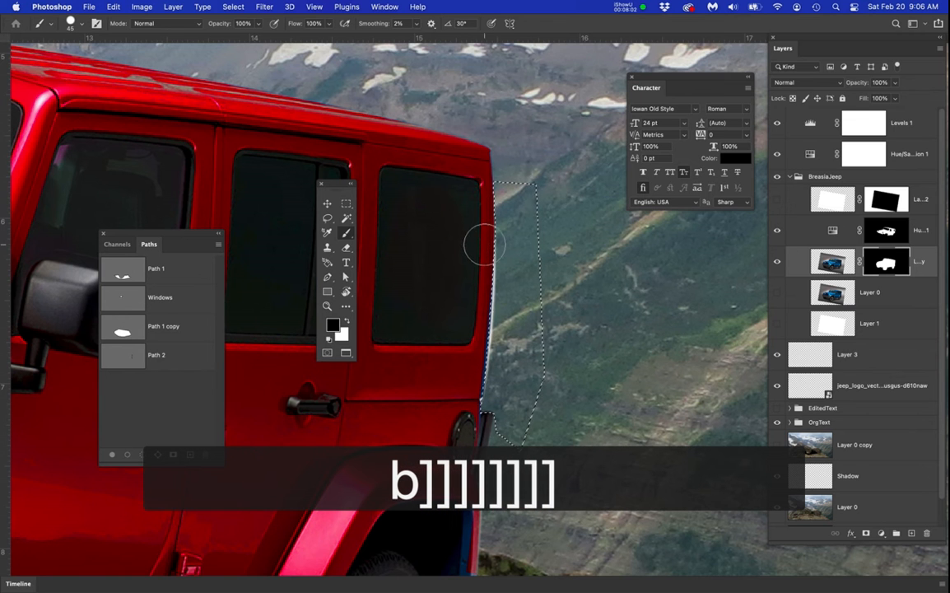
pyautogui.scroll(3, 482, 241)
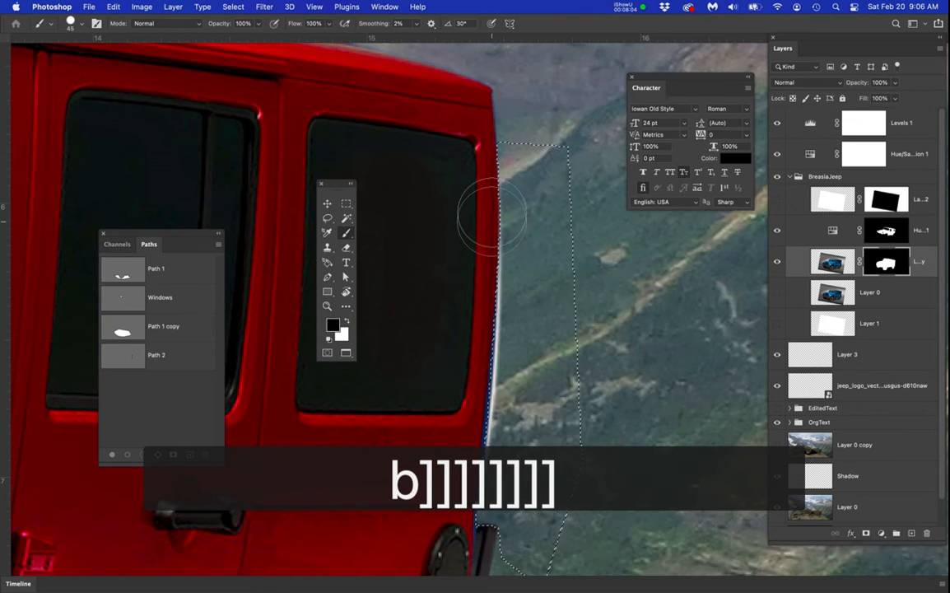
pyautogui.click(486, 263)
pyautogui.moveTo(478, 398)
pyautogui.mouseDown()
pyautogui.moveTo(474, 500)
pyautogui.moveTo(476, 192)
pyautogui.mouseUp()
pyautogui.press('super+d')
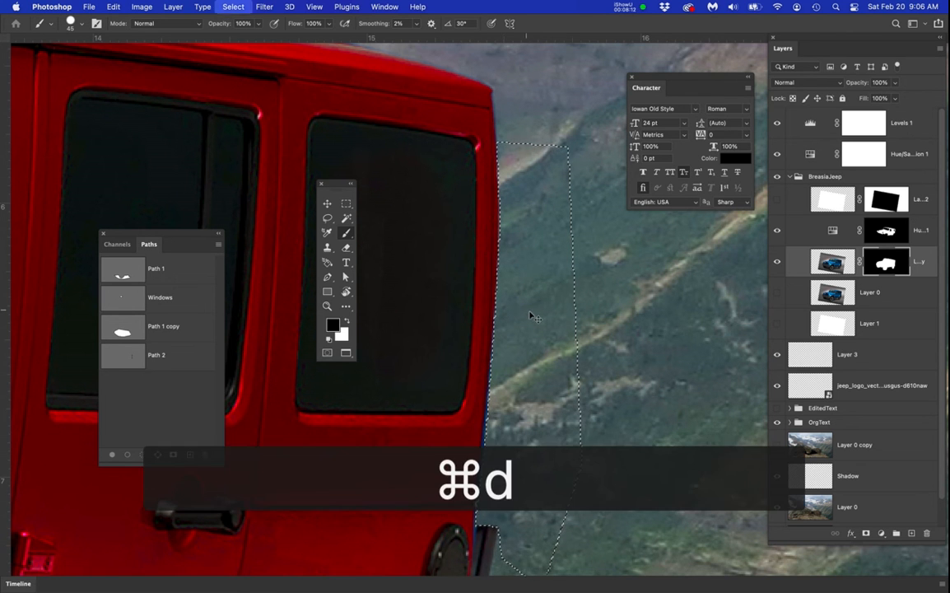
# Mask out the leftover white spot where the body seam meets the rear edge, using a much smaller black brush
pyautogui.scroll(-3, 531, 312)
pyautogui.scroll(-2, 531, 313)
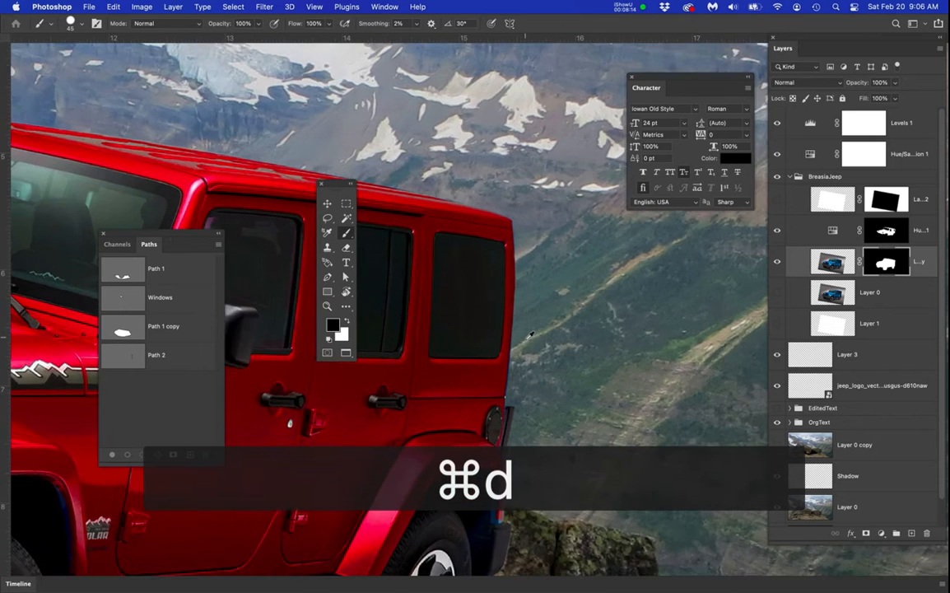
pyautogui.scroll(6, 510, 346)
pyautogui.scroll(3, 506, 349)
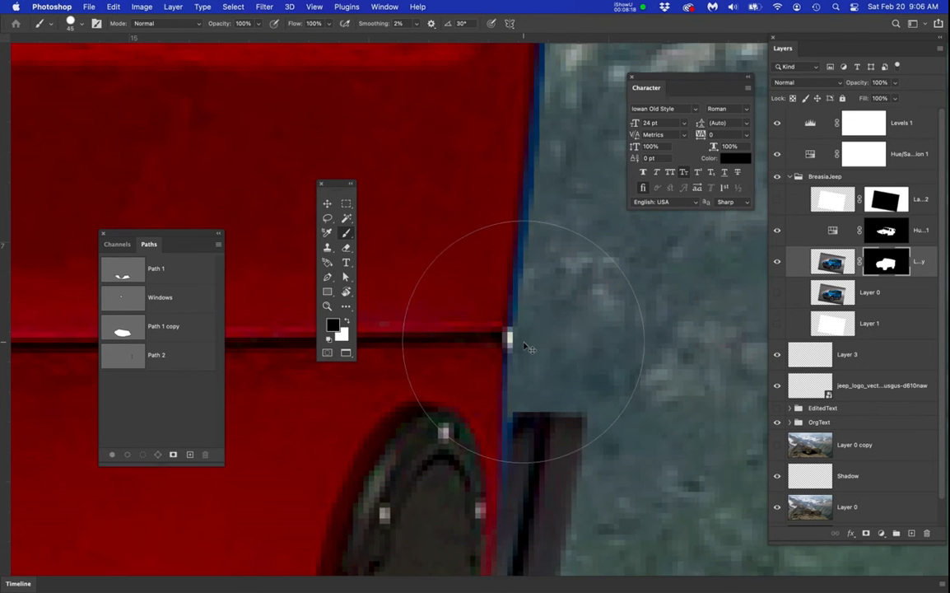
pyautogui.press('super+d')
pyautogui.press('super+d')
pyautogui.press('[')
pyautogui.press('[')
pyautogui.press('[')
pyautogui.press('[')
pyautogui.press('[')
pyautogui.press('[')
pyautogui.press('[')
pyautogui.press('[')
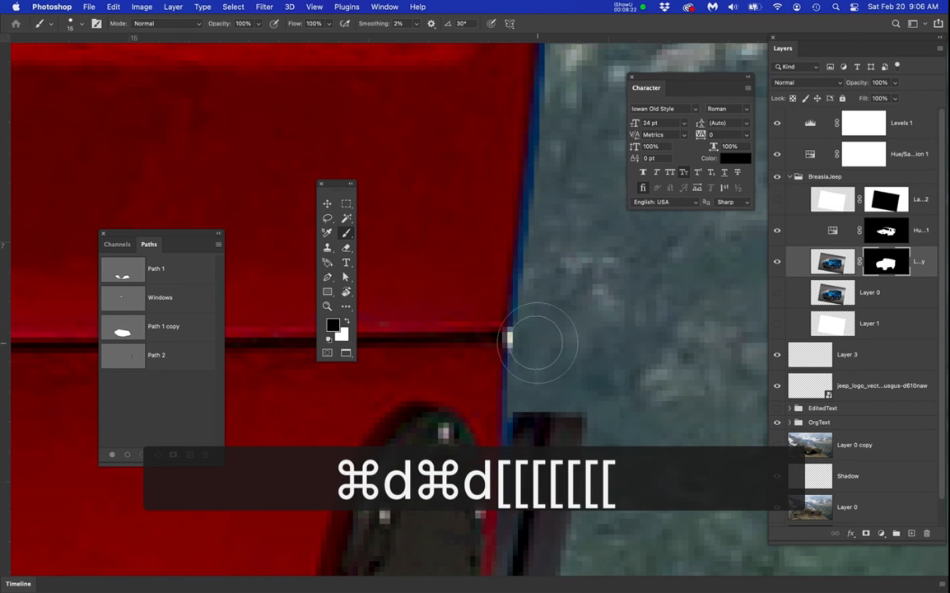
pyautogui.press('[')
pyautogui.press('[')
pyautogui.click(523, 340)
# Mask out the light fringe along the rear fender flare's outer edge with a 7 px black brush and touch up the edge with white
pyautogui.scroll(-5, 519, 333)
pyautogui.scroll(-3, 517, 328)
pyautogui.scroll(6, 579, 329)
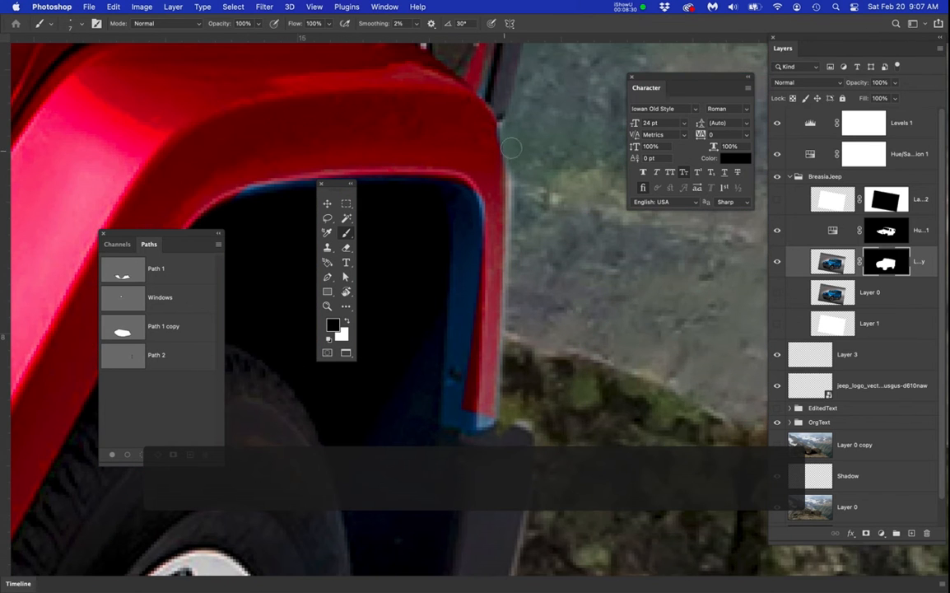
pyautogui.moveTo(515, 210); pyautogui.dragTo(508, 320)
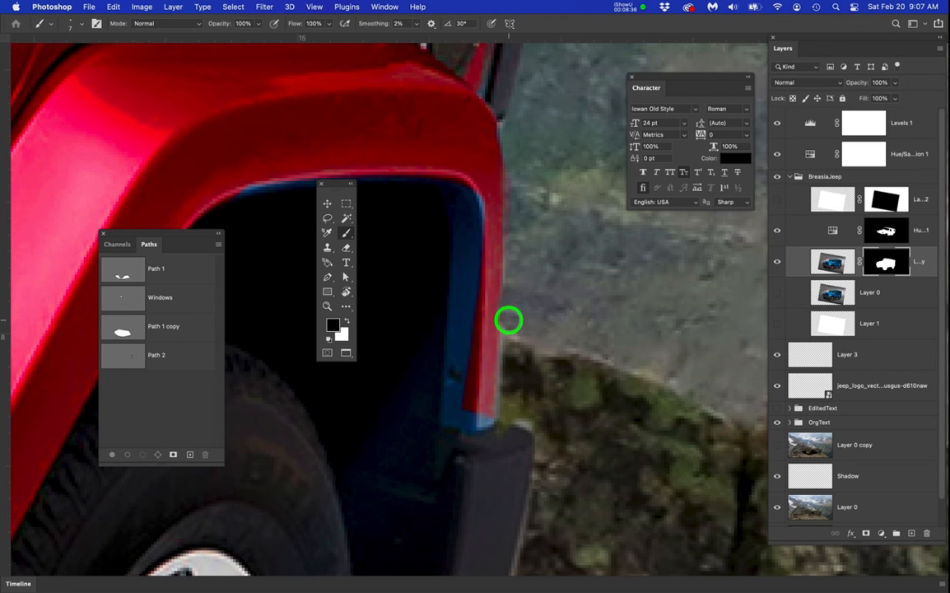
pyautogui.click(510, 332)
pyautogui.press('x')
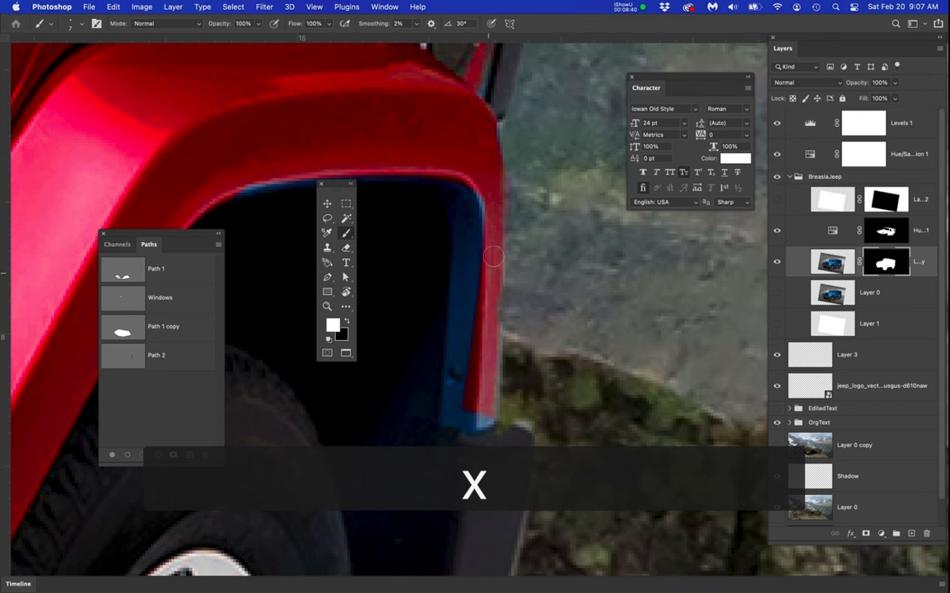
pyautogui.moveTo(494, 295); pyautogui.dragTo(490, 321)
# Move the floating Paths and tool panels off the Jeep and load Path 1 copy as a selection
pyautogui.scroll(-10, 540, 303)
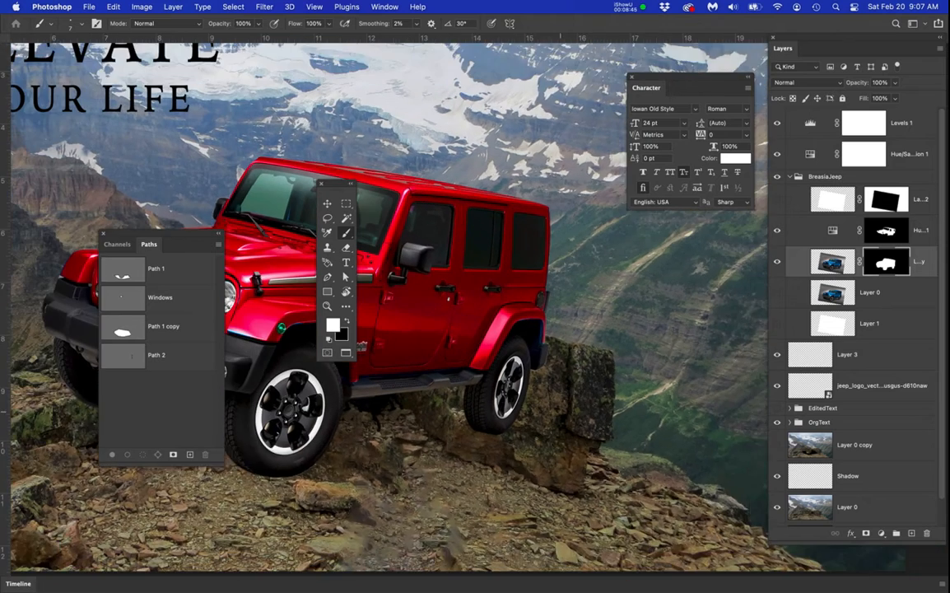
pyautogui.moveTo(581, 422); pyautogui.dragTo(658, 413)
pyautogui.moveTo(200, 247); pyautogui.dragTo(115, 82)
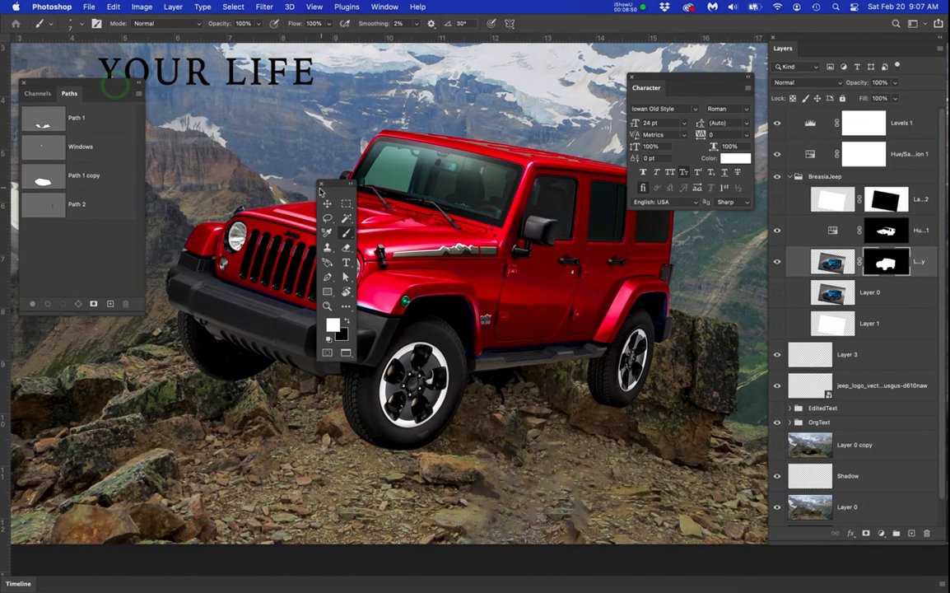
pyautogui.moveTo(331, 187); pyautogui.dragTo(180, 98)
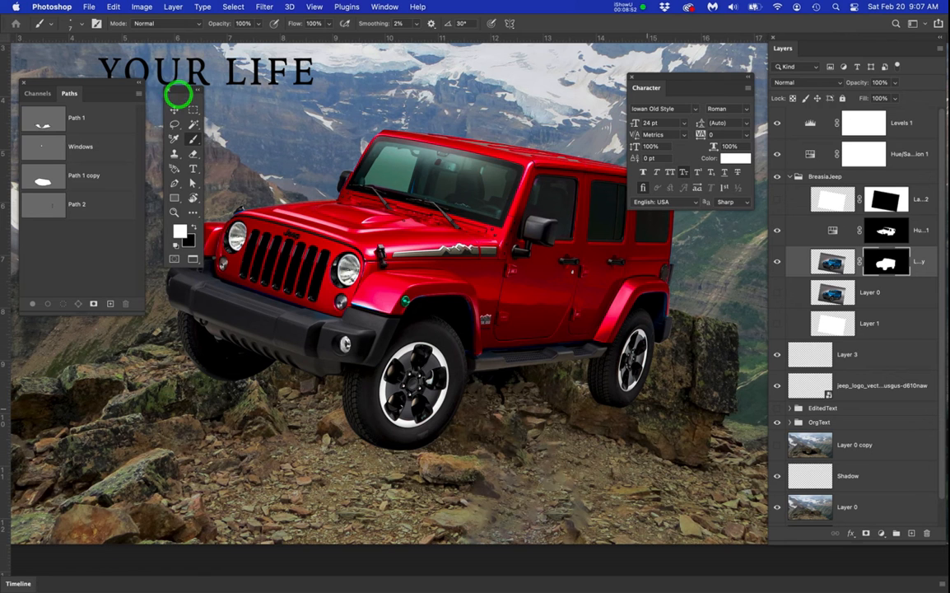
pyautogui.click(46, 177)
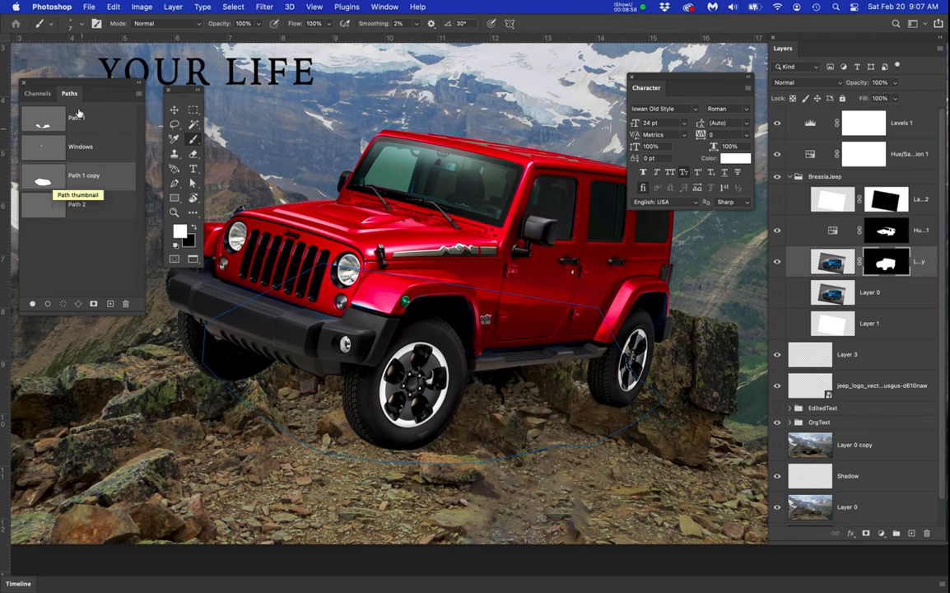
pyautogui.moveTo(78, 83); pyautogui.dragTo(97, 80)
pyautogui.keyDown('super'); pyautogui.click(66, 178); pyautogui.keyUp('super')
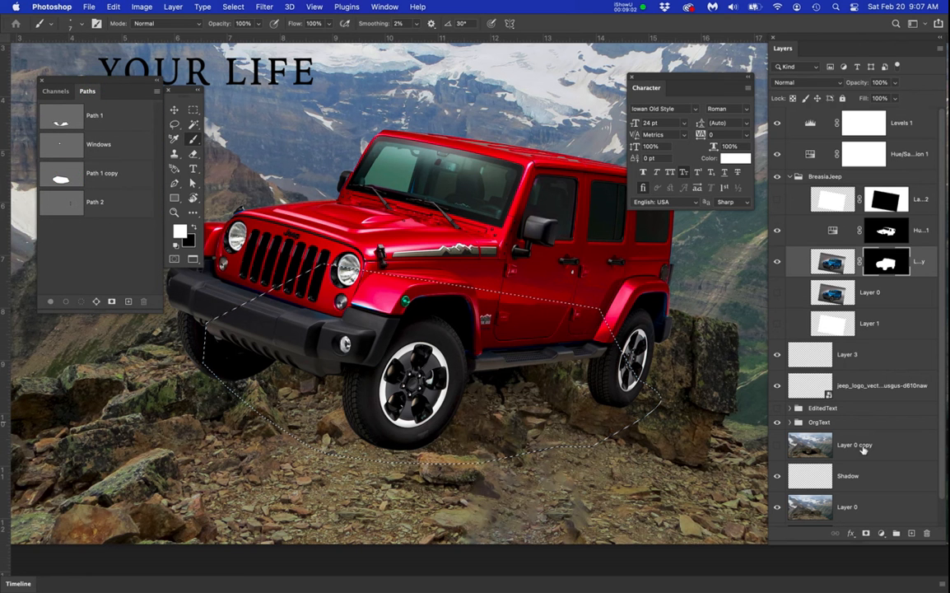
# Fill the ground-shadow selection with black on the Shadow layer and deselect
pyautogui.click(861, 479)
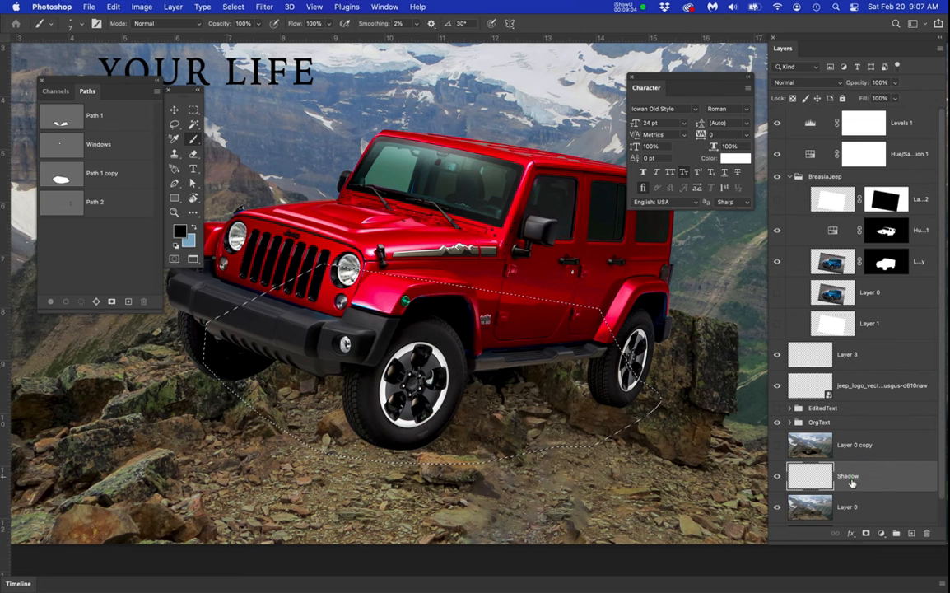
pyautogui.scroll(-1, 873, 470)
pyautogui.click(867, 447)
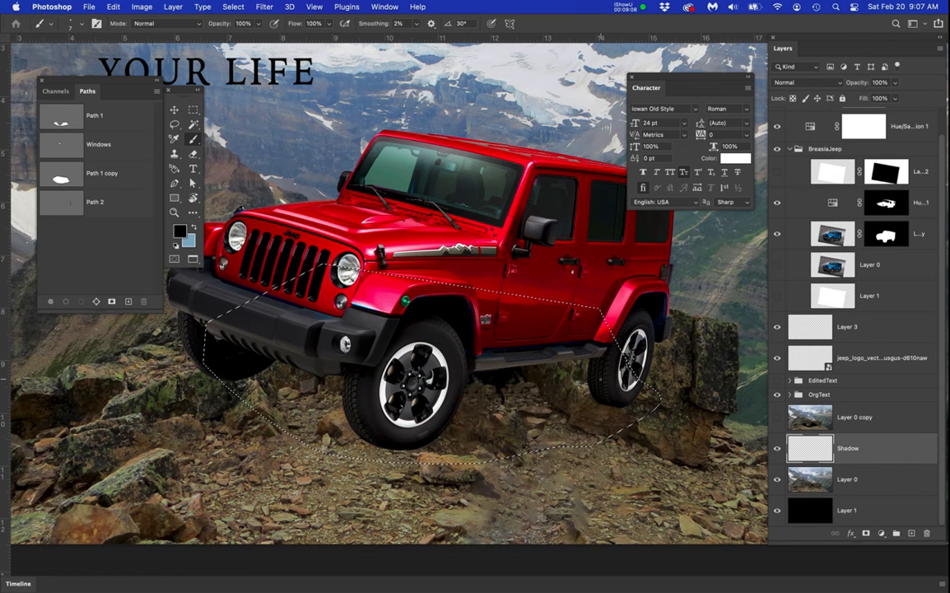
pyautogui.hotkey('alt', 'BackSpace')
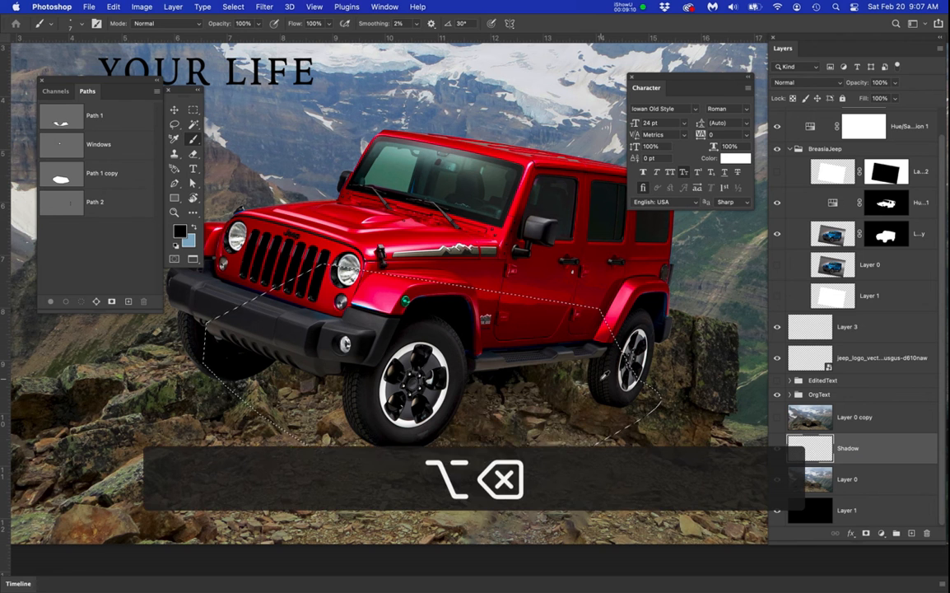
pyautogui.press('super+d')
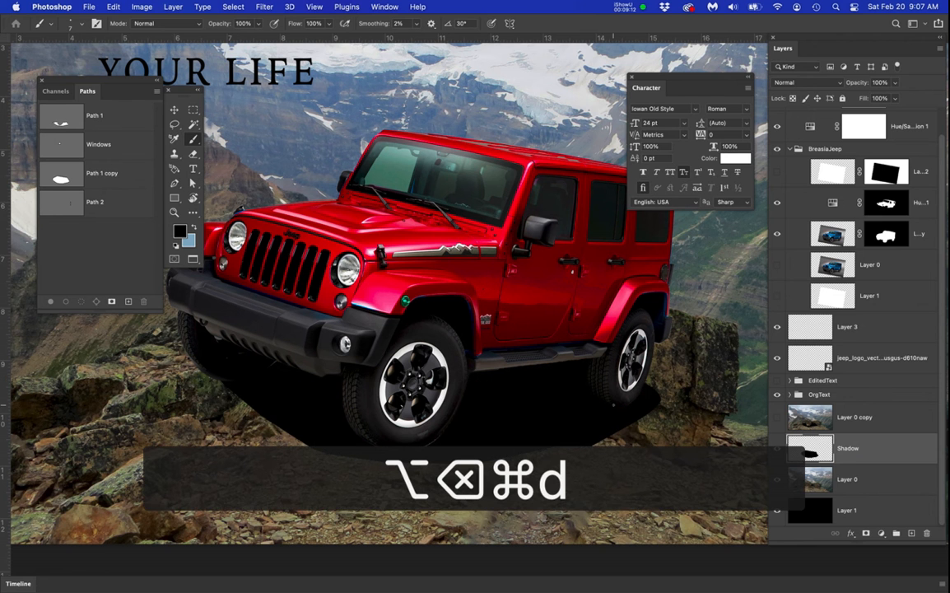
# Set the Shadow layer's opacity to 50% and its blend mode to Multiply
pyautogui.click(904, 447)
pyautogui.click(895, 83)
pyautogui.moveTo(895, 98); pyautogui.dragTo(870, 100)
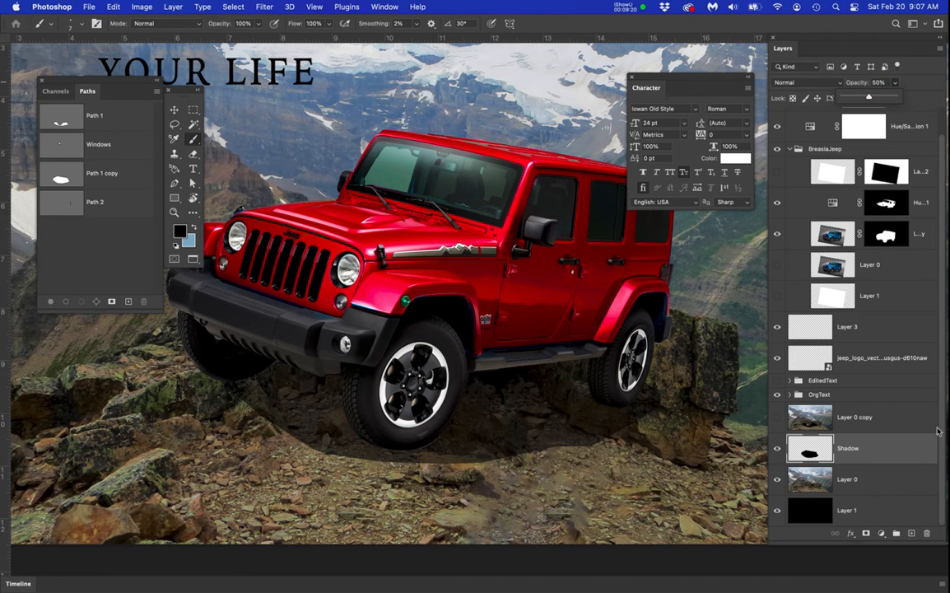
pyautogui.click(904, 446)
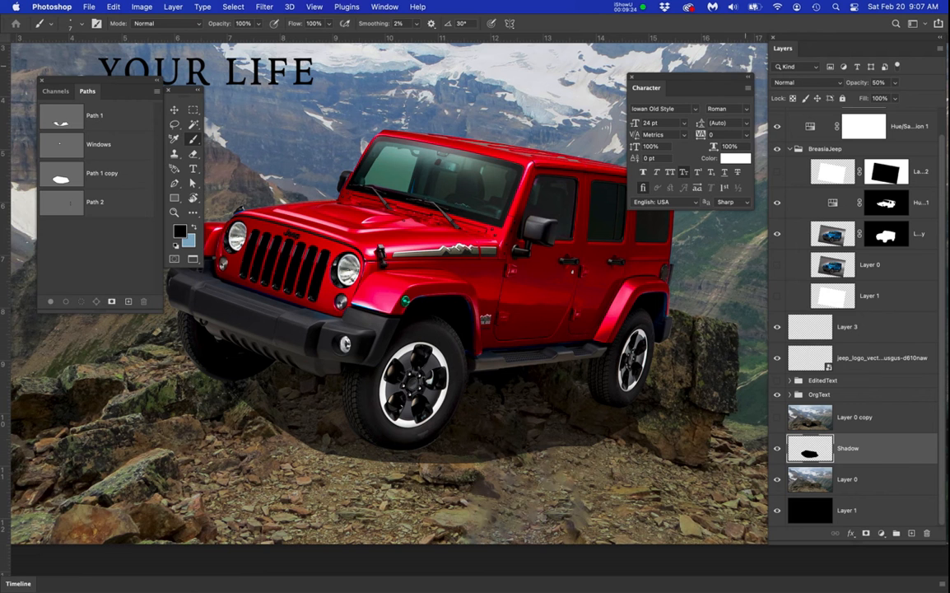
pyautogui.click(800, 84)
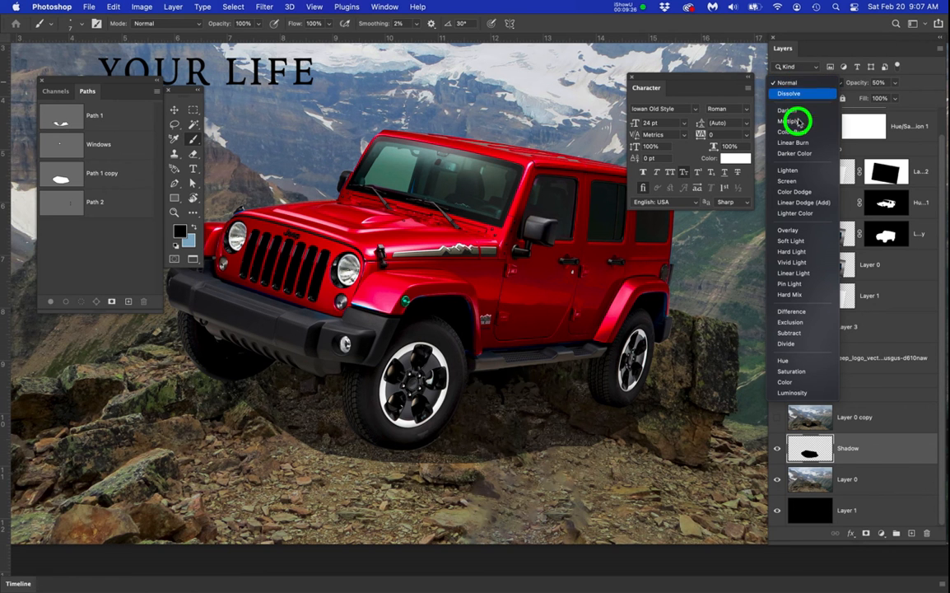
pyautogui.moveTo(797, 124)
pyautogui.mouseDown()
pyautogui.moveTo(788, 80)
pyautogui.moveTo(796, 124)
pyautogui.mouseUp()
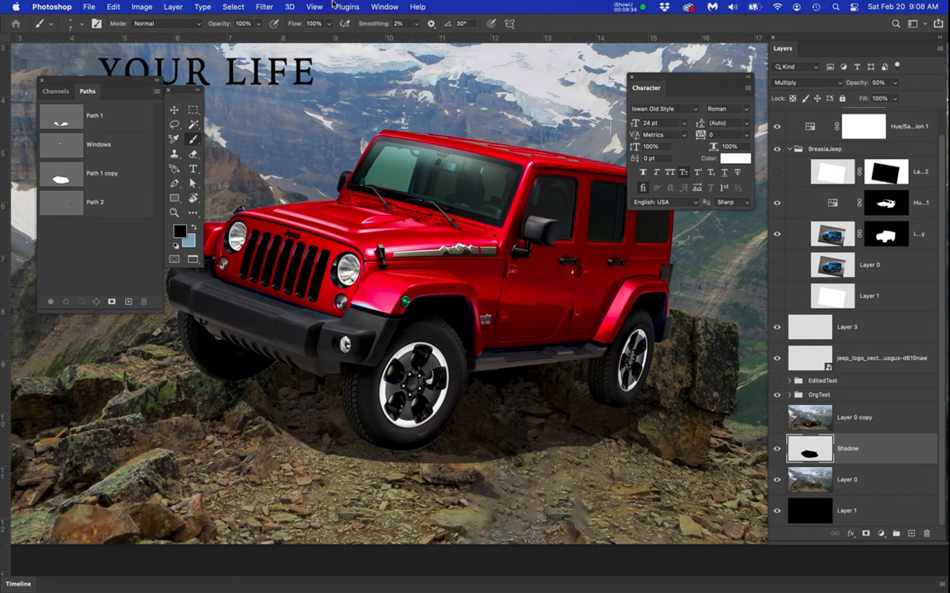
# Soften the Shadow layer with a Gaussian Blur of 21.9 pixels radius
pyautogui.moveTo(260, 6); pyautogui.dragTo(457, 195)
pyautogui.moveTo(650, 271); pyautogui.dragTo(691, 268)
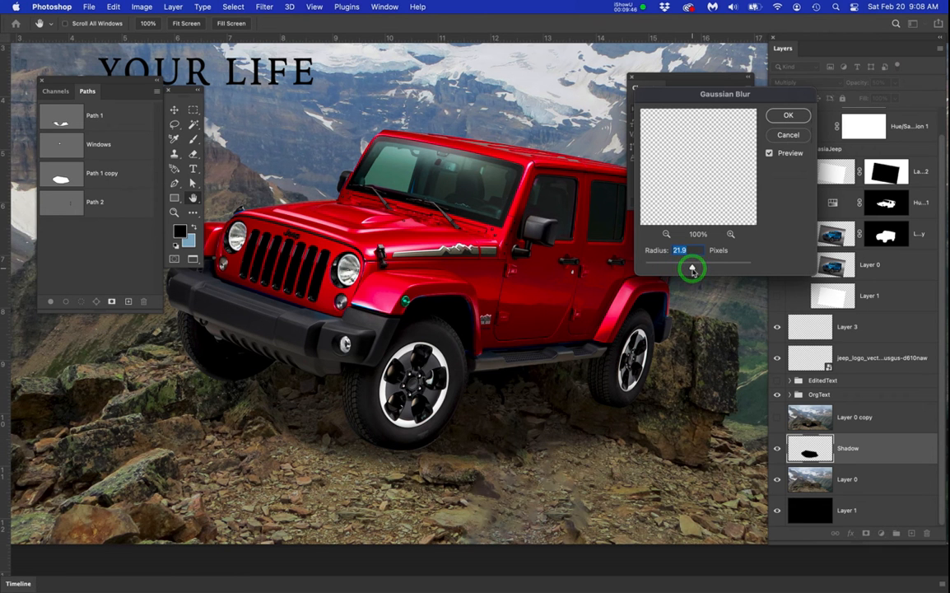
pyautogui.click(788, 115)
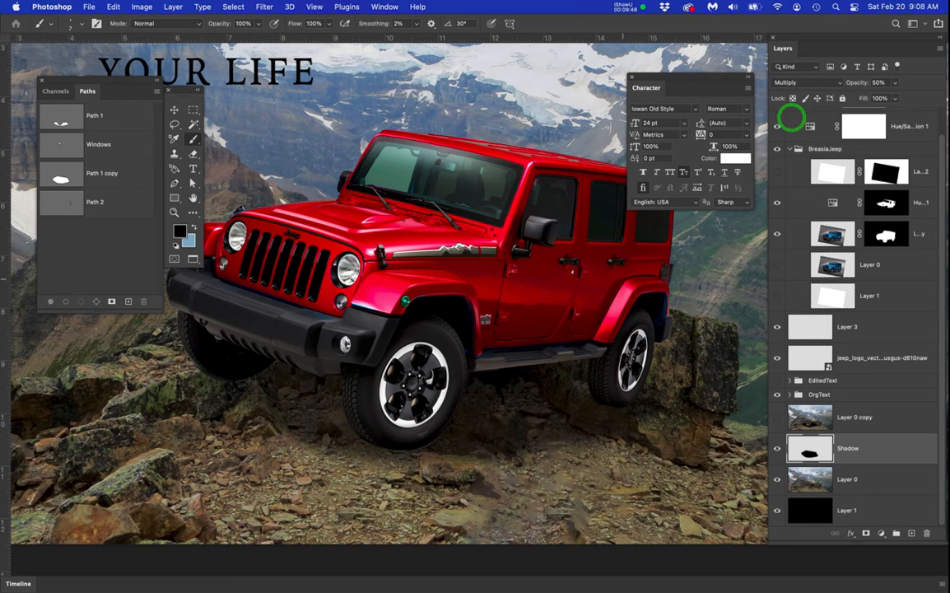
# Lower the Shadow layer's opacity to 38%
pyautogui.press('super+0')
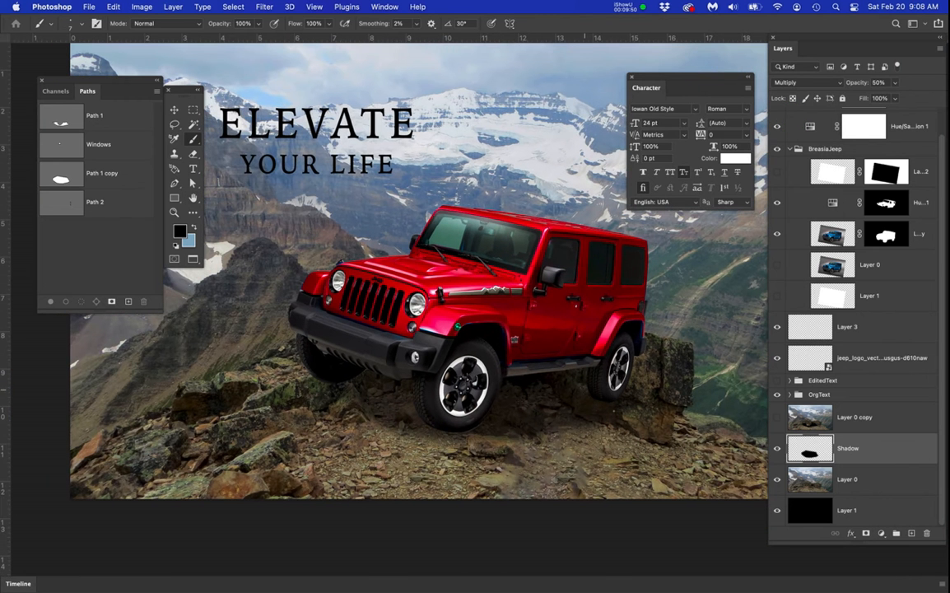
pyautogui.click(873, 448)
pyautogui.click(895, 83)
pyautogui.moveTo(895, 98); pyautogui.dragTo(890, 98)
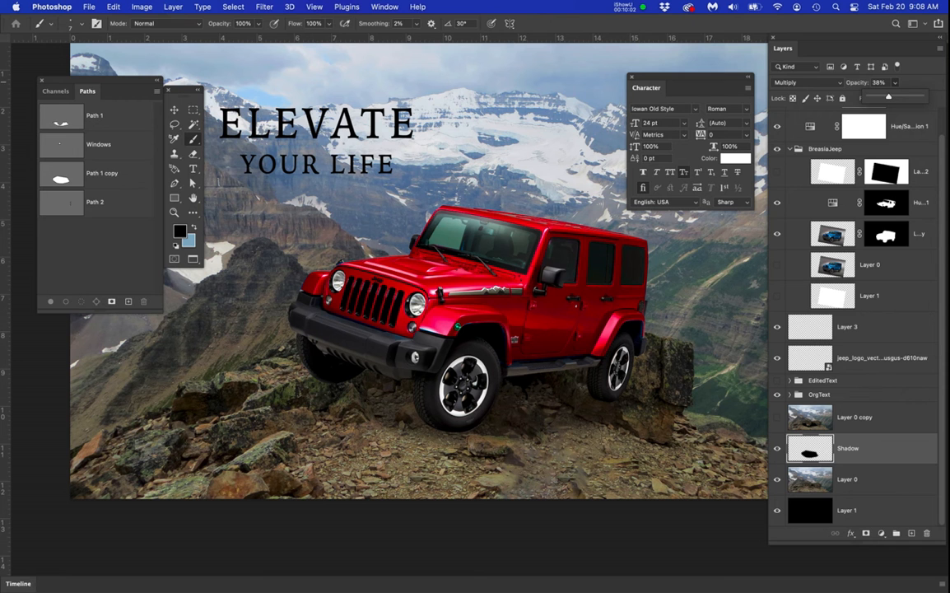
# Target the red Jeep layer's mask, load the Windows path as a selection over the windshield, and hide the selection outline
pyautogui.scroll(5, 451, 236)
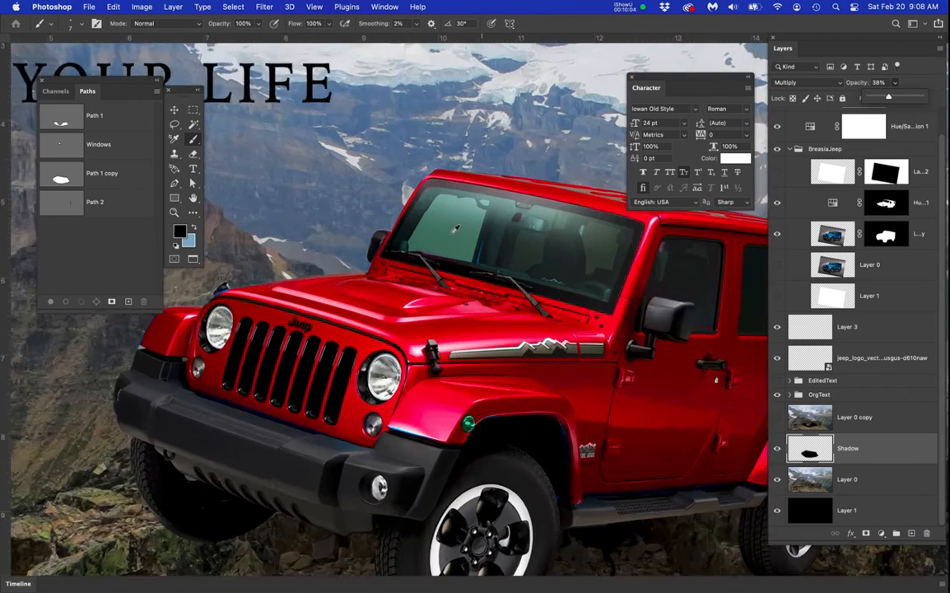
pyautogui.scroll(2, 462, 222)
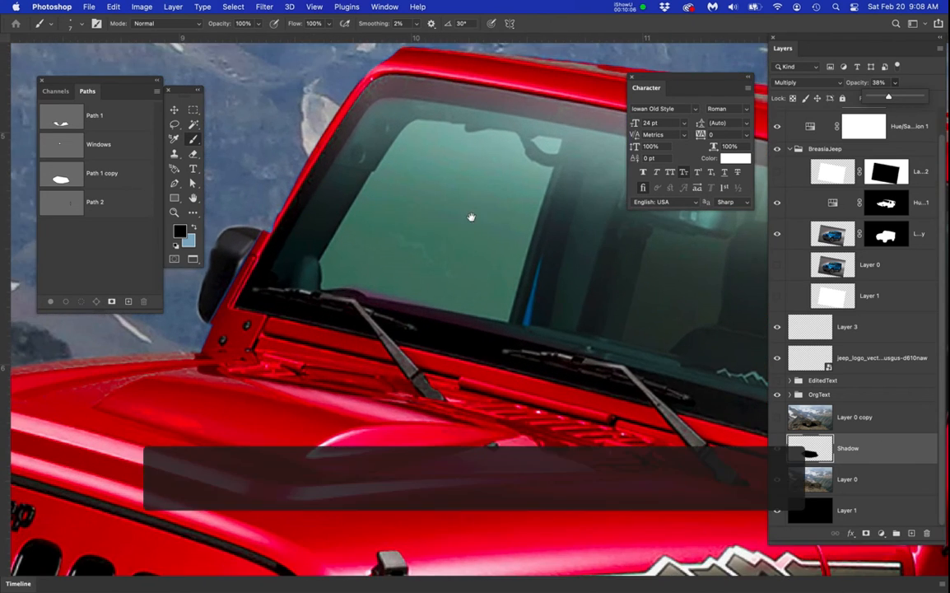
pyautogui.moveTo(471, 216); pyautogui.dragTo(451, 259)
pyautogui.click(887, 235)
pyautogui.press('x')
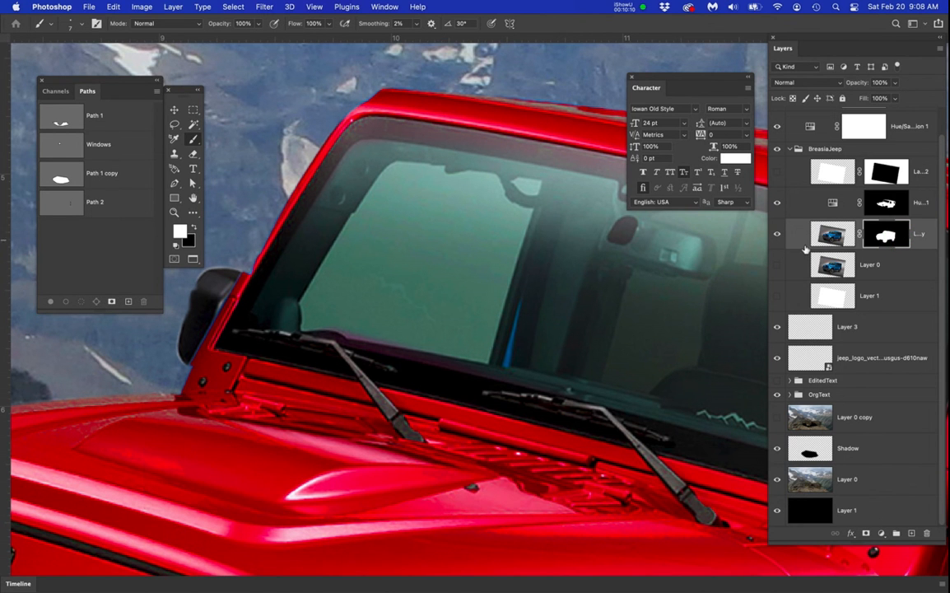
pyautogui.click(827, 235)
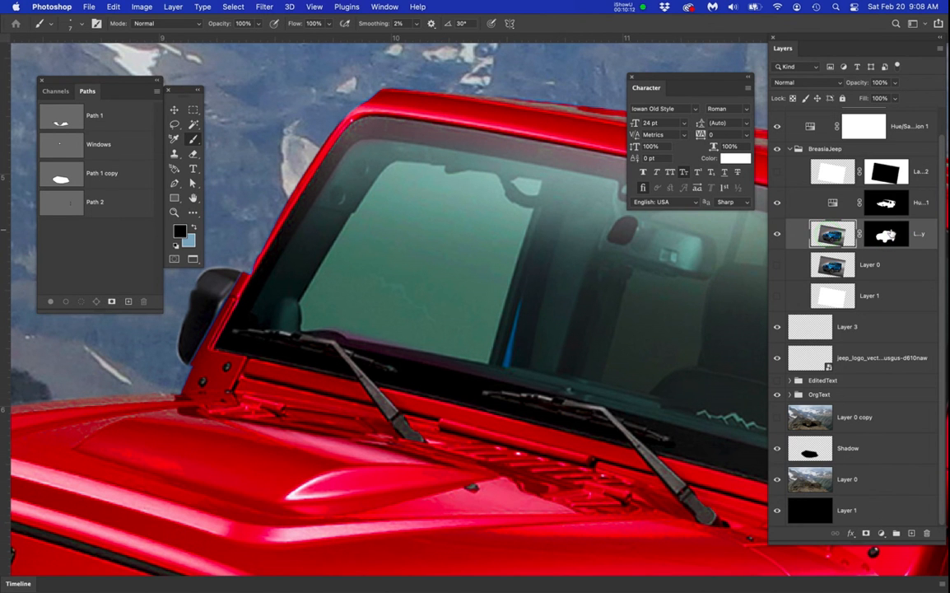
pyautogui.click(887, 235)
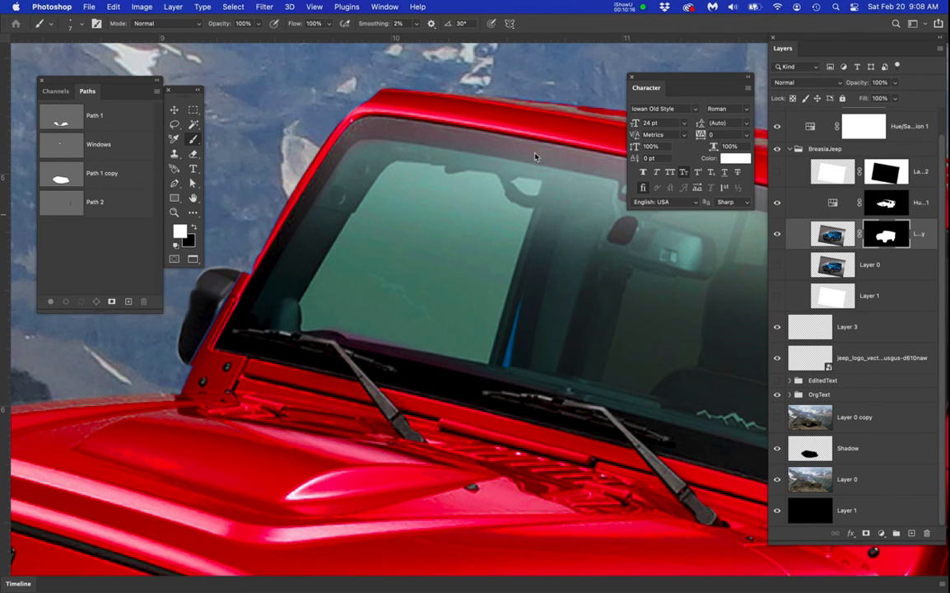
pyautogui.click(66, 147)
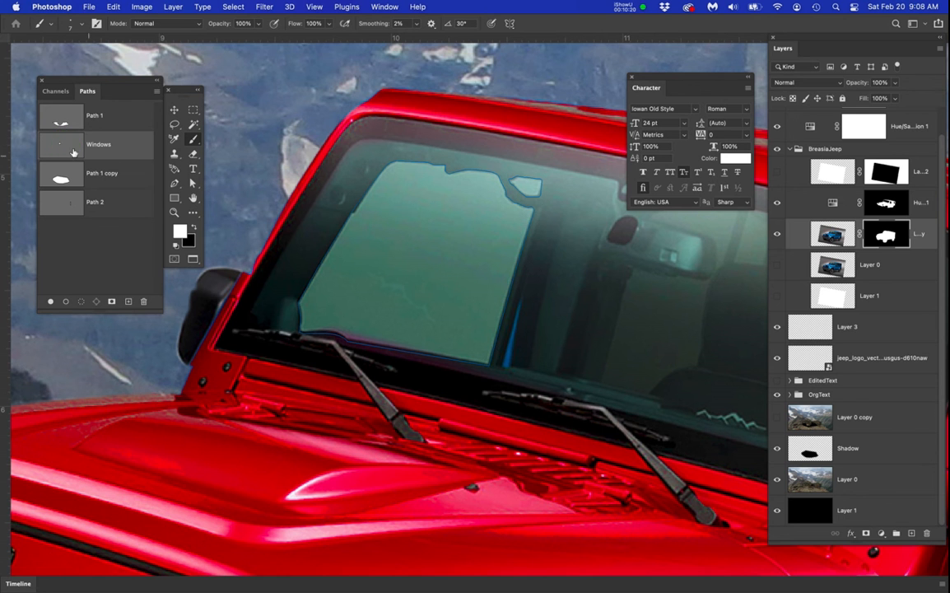
pyautogui.scroll(5, 390, 155)
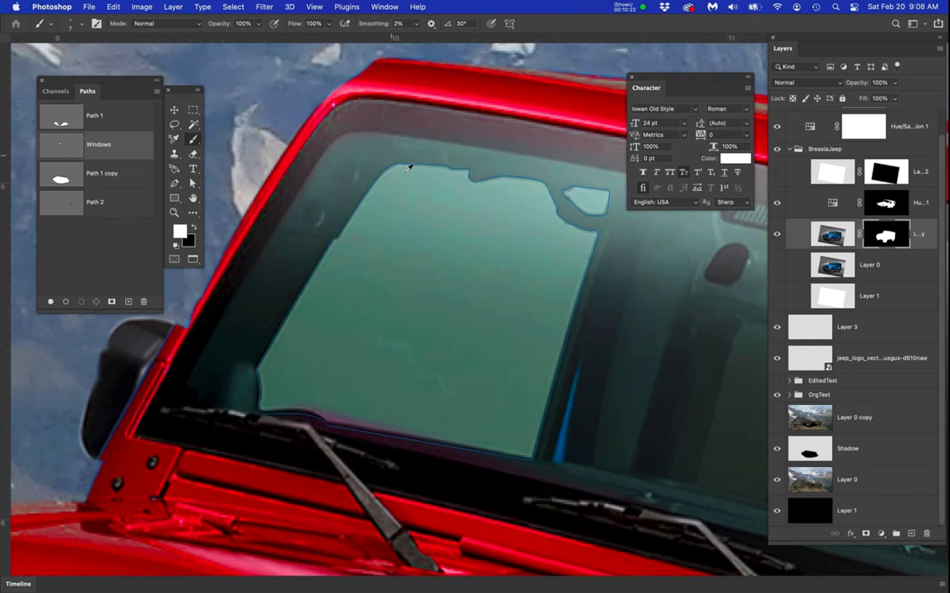
pyautogui.scroll(2, 445, 161)
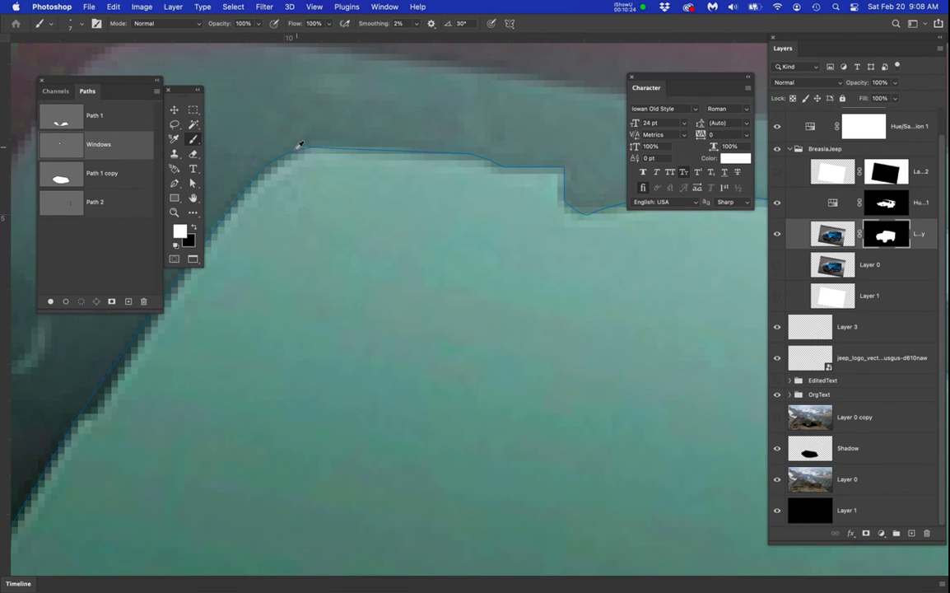
pyautogui.scroll(-5, 460, 162)
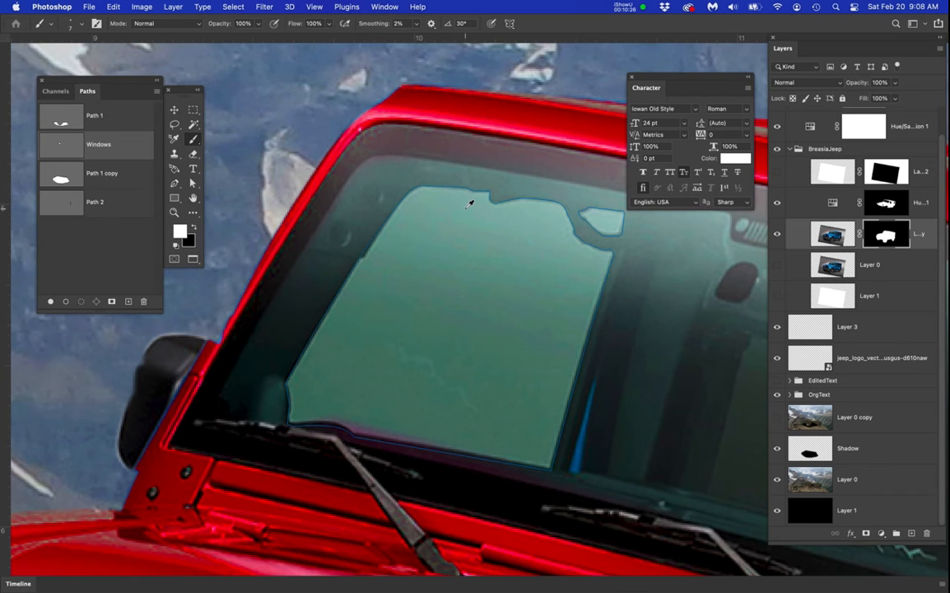
pyautogui.scroll(-1, 470, 203)
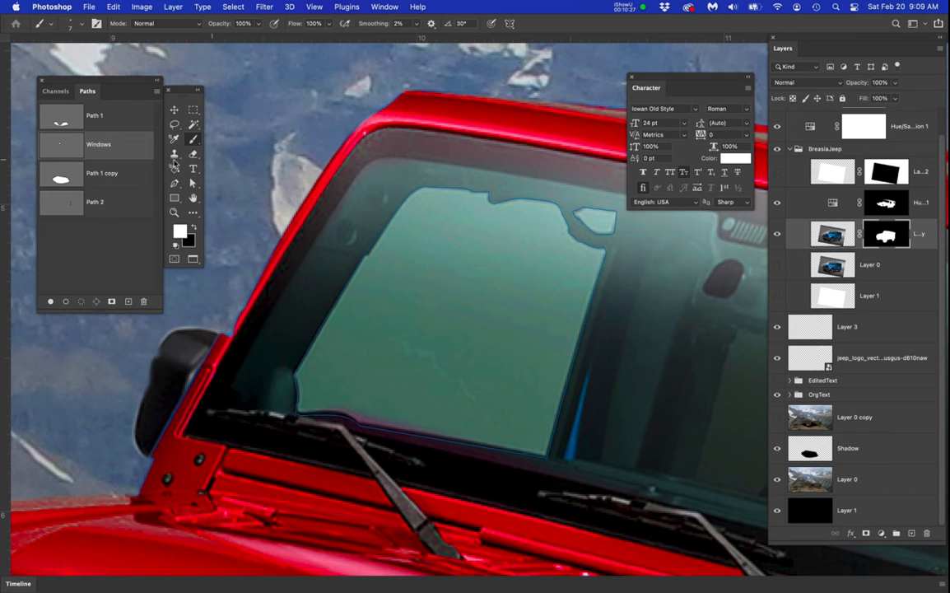
pyautogui.keyDown('super'); pyautogui.click(68, 148); pyautogui.keyUp('super')
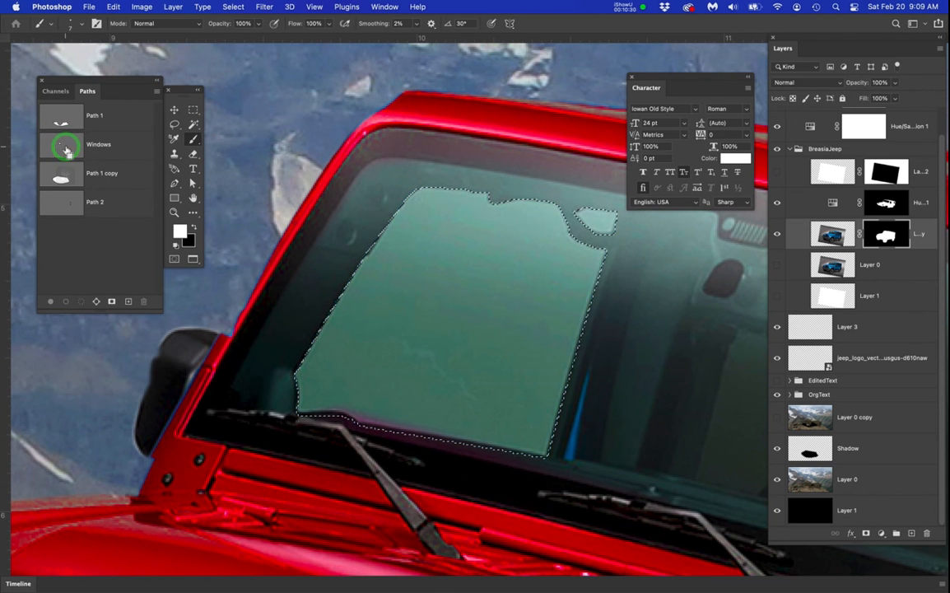
pyautogui.scroll(-2, 420, 267)
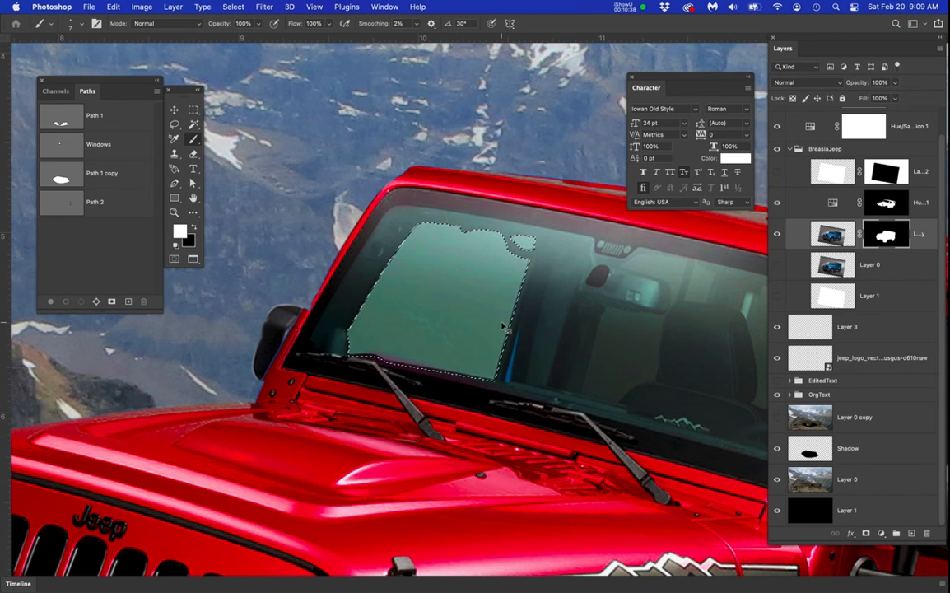
pyautogui.press('super+h')
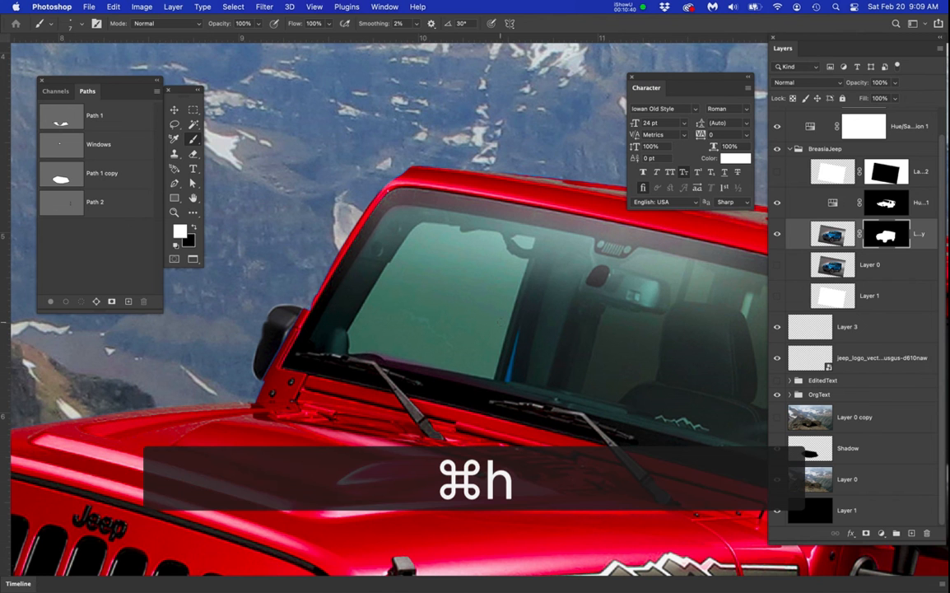
# Set up the Brush at 300 px size with 10% flow
pyautogui.press('b')
pyautogui.press(']')
pyautogui.press(']')
pyautogui.press(']')
pyautogui.press(']')
pyautogui.press(']')
pyautogui.press(']')
pyautogui.press(']')
pyautogui.press(']')
pyautogui.press(']')
pyautogui.press(']')
pyautogui.press(']')
pyautogui.press(']')
pyautogui.press(']')
pyautogui.press(']')
pyautogui.press(']')
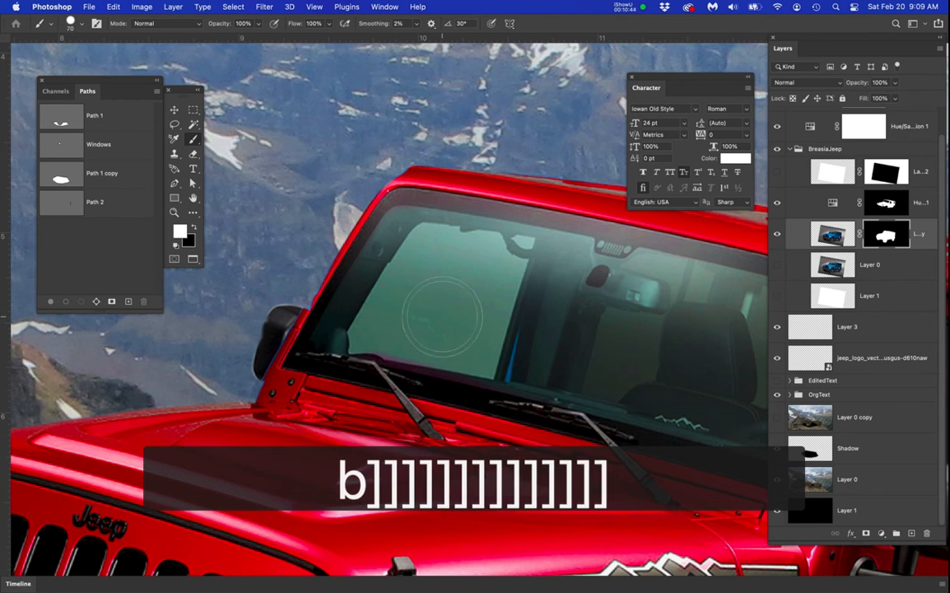
pyautogui.press(']')
pyautogui.press(']')
pyautogui.press(']')
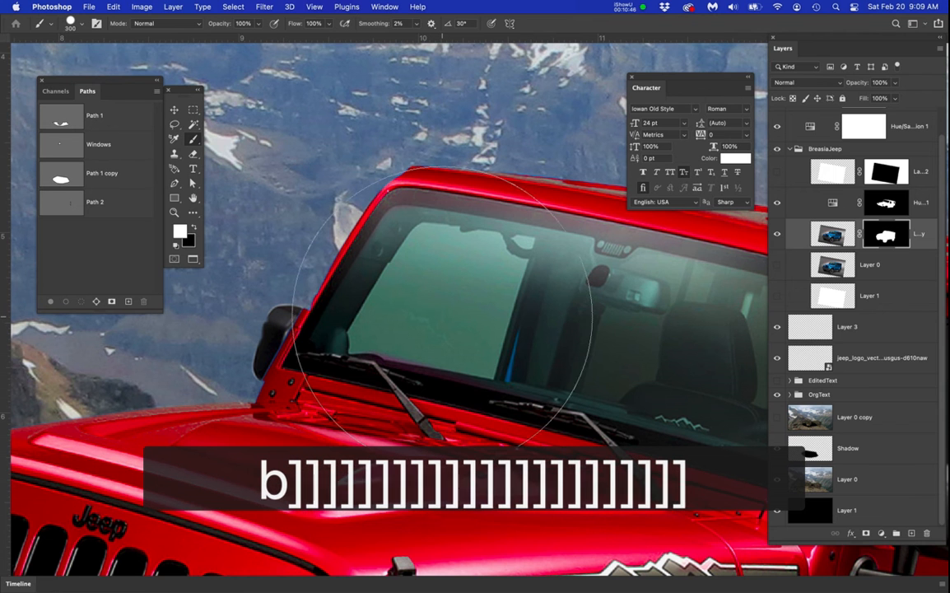
pyautogui.scroll(-2, 438, 311)
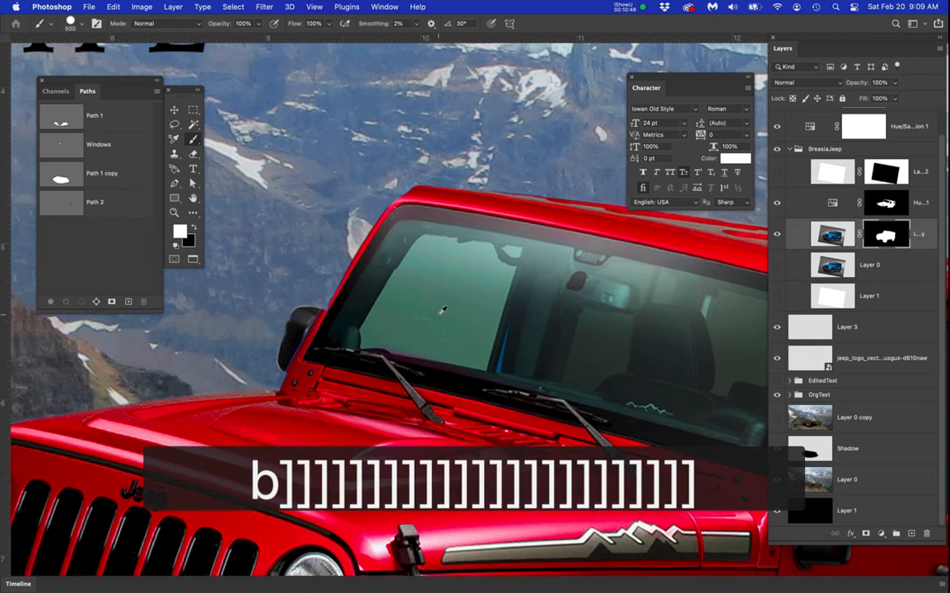
pyautogui.press('[')
pyautogui.press('[')
pyautogui.press('[')
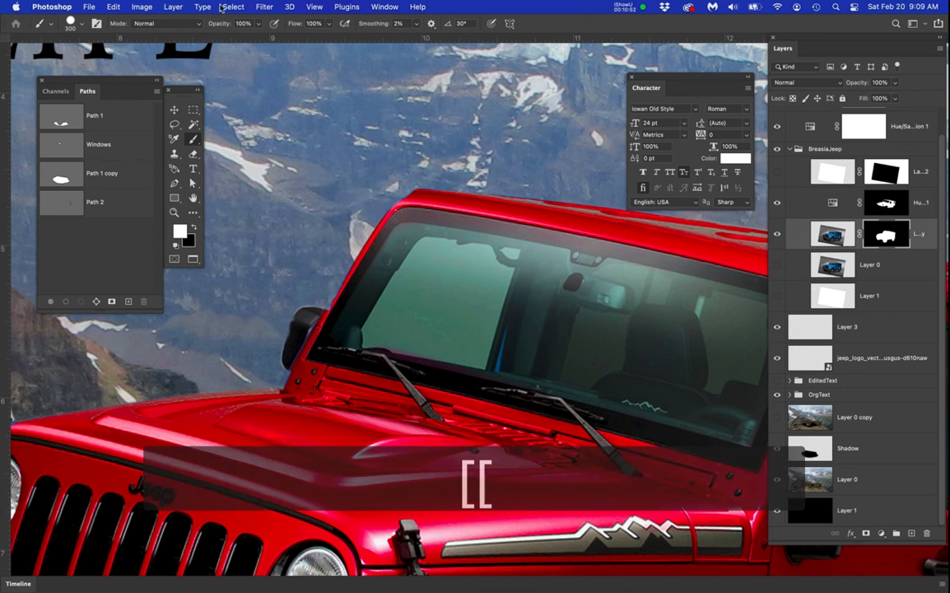
pyautogui.click(313, 21)
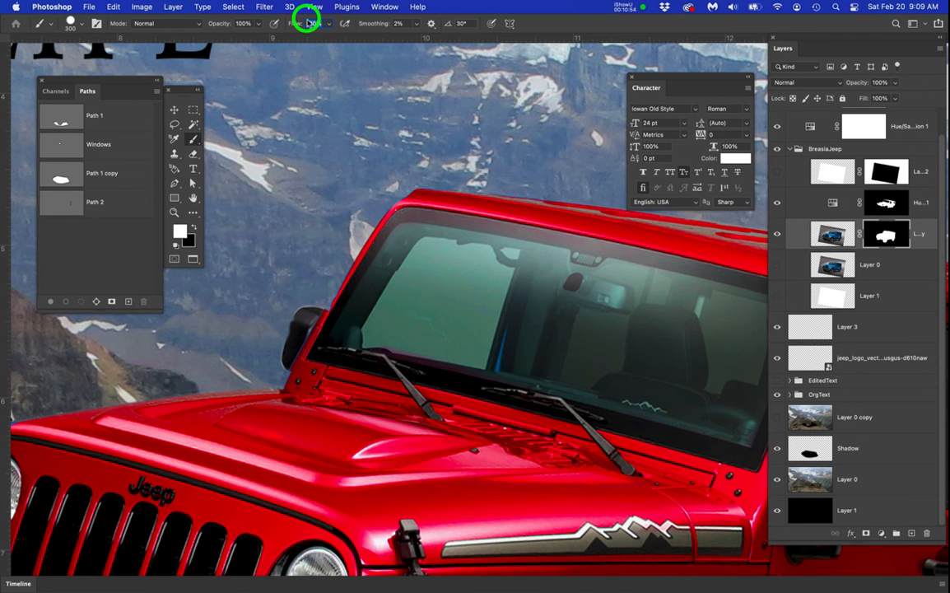
pyautogui.write('10')
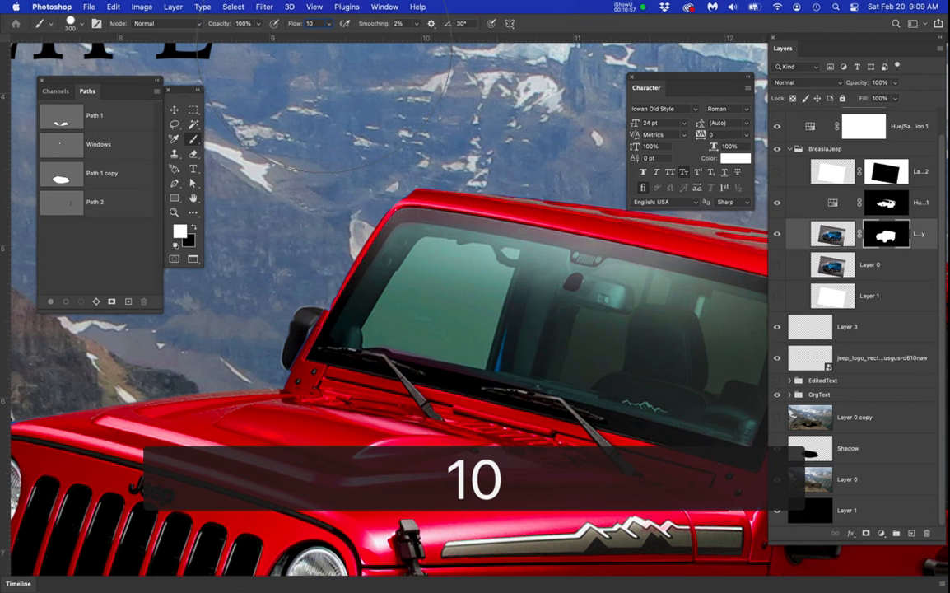
pyautogui.press('Return')
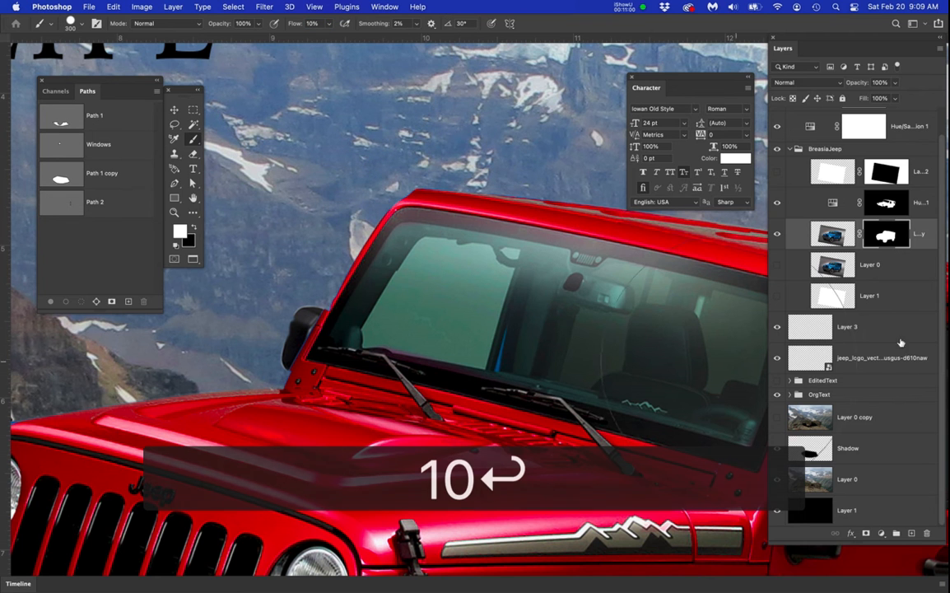
# Paint black at 10% flow on the Jeep layer's mask inside the windshield selection so the mountains show through the glass
pyautogui.click(885, 236)
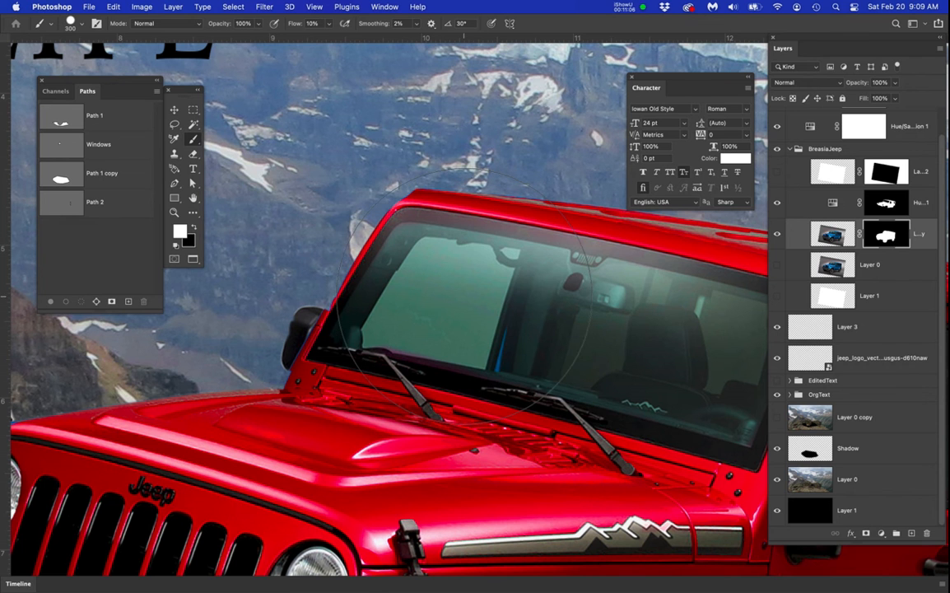
pyautogui.press('x')
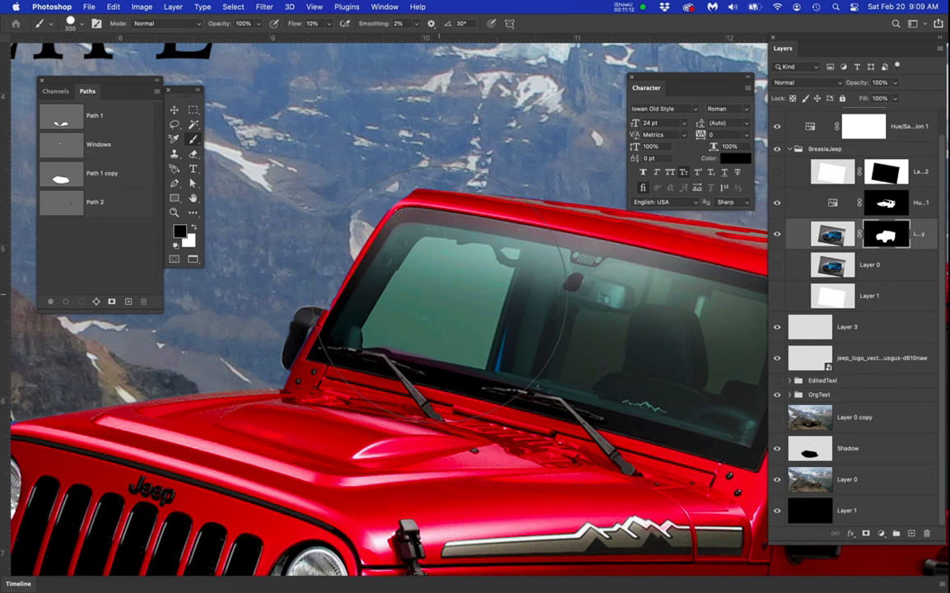
pyautogui.click(439, 294)
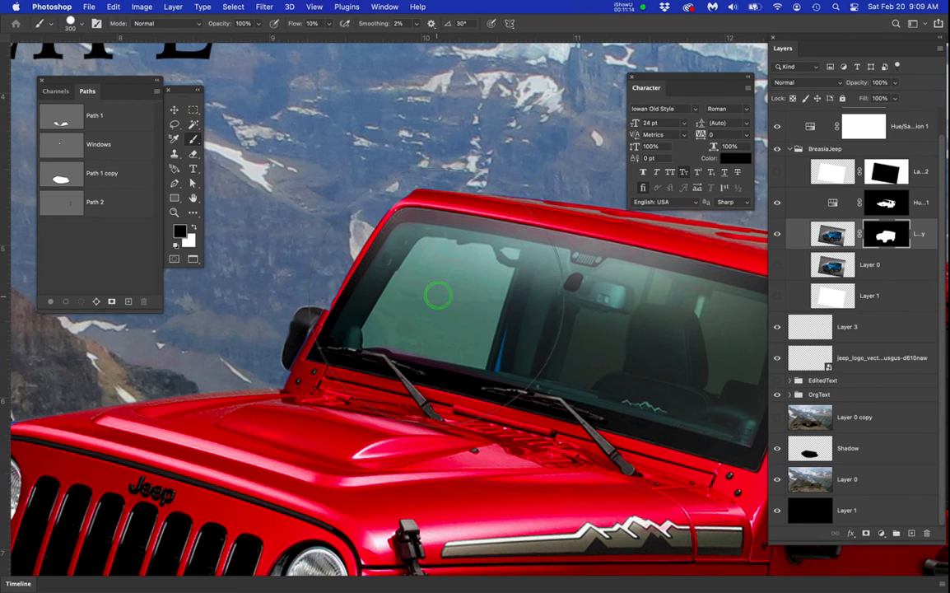
pyautogui.click(435, 298)
pyautogui.click(436, 298)
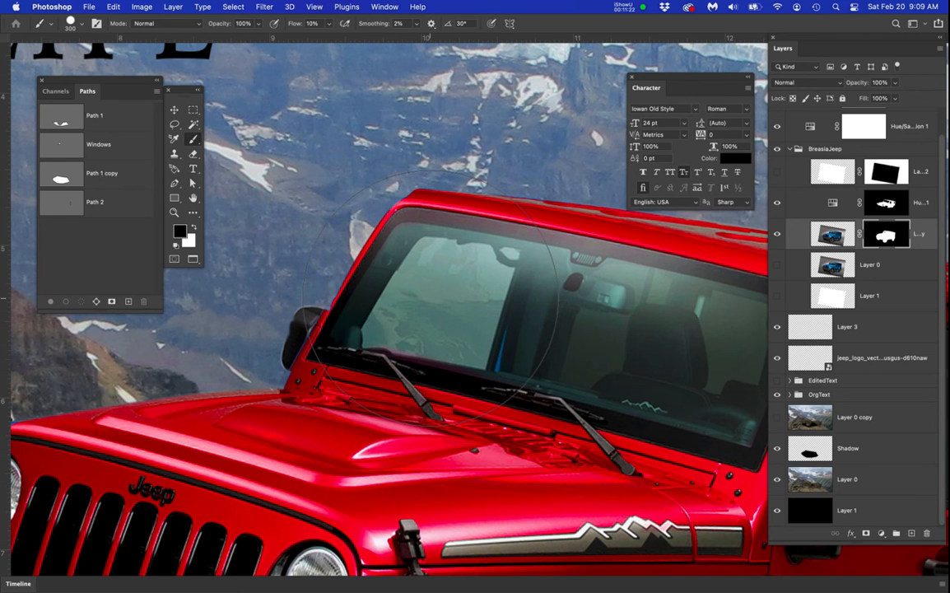
pyautogui.click(427, 297)
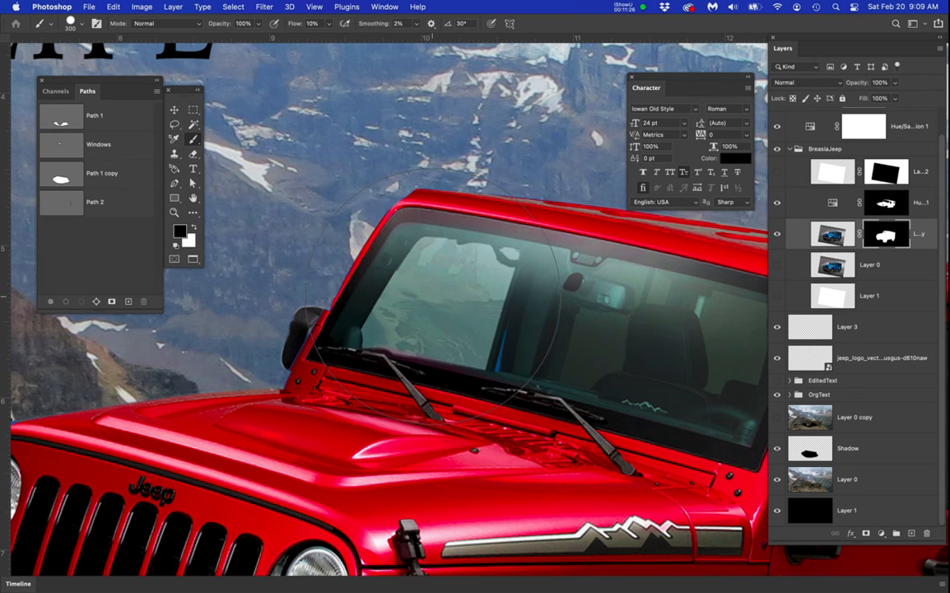
pyautogui.click(431, 292)
pyautogui.click(418, 310)
pyautogui.click(445, 268)
pyautogui.click(439, 301)
pyautogui.click(439, 283)
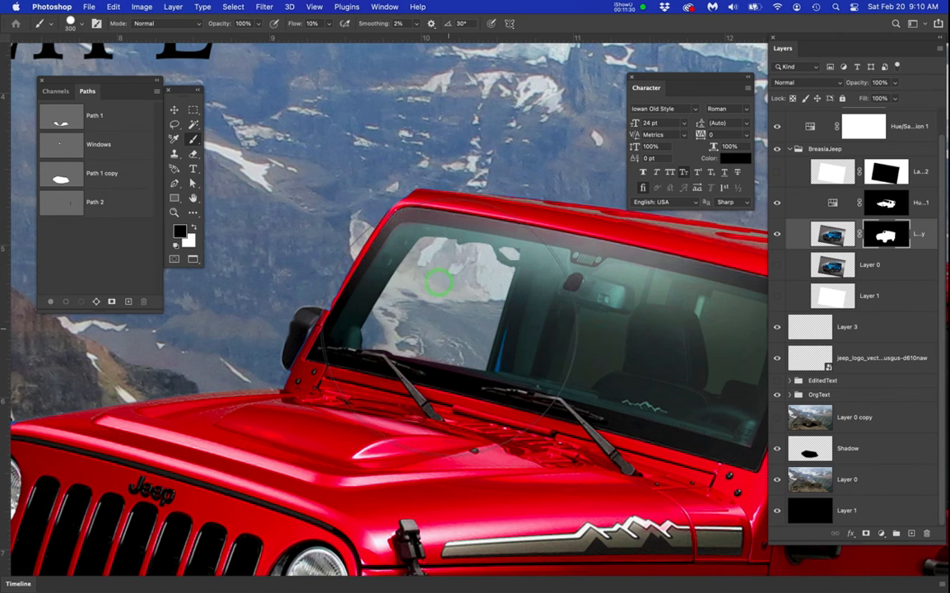
# Undo the last brush dabs on the mask to bring back some of the glass tint
pyautogui.press('super+0')
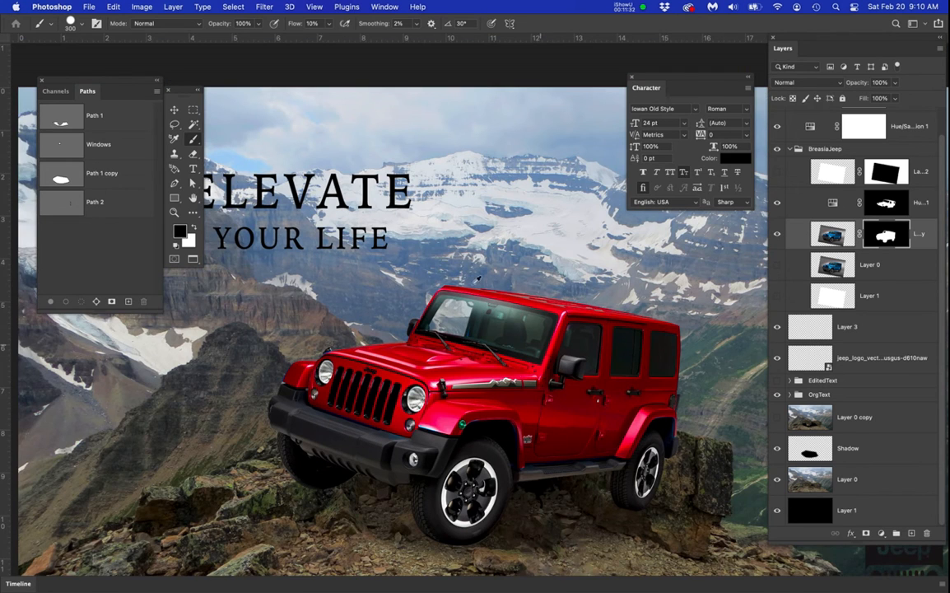
pyautogui.scroll(6, 470, 277)
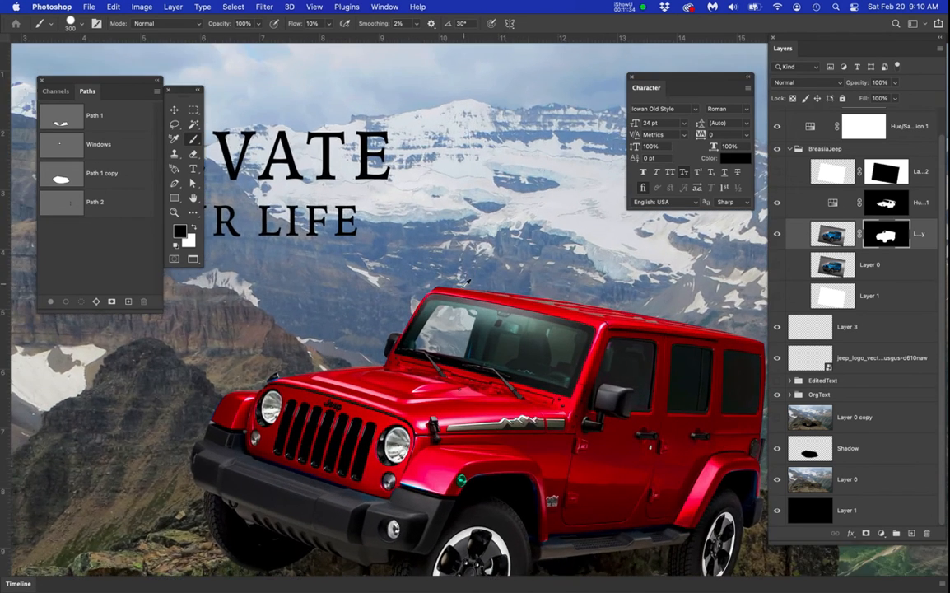
pyautogui.press('super+z')
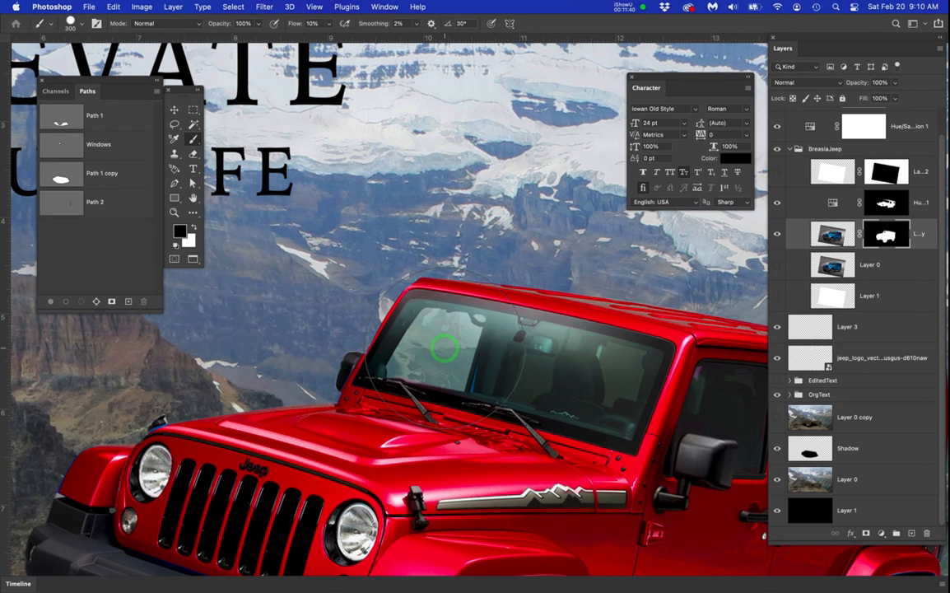
pyautogui.scroll(-2, 510, 370)
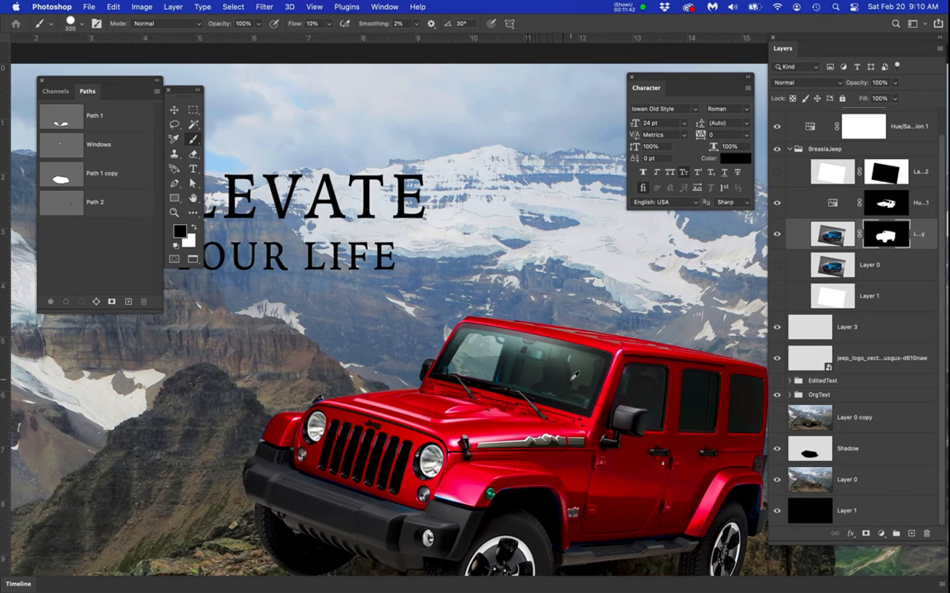
pyautogui.moveTo(572, 376); pyautogui.dragTo(527, 346)
pyautogui.scroll(5, 477, 328)
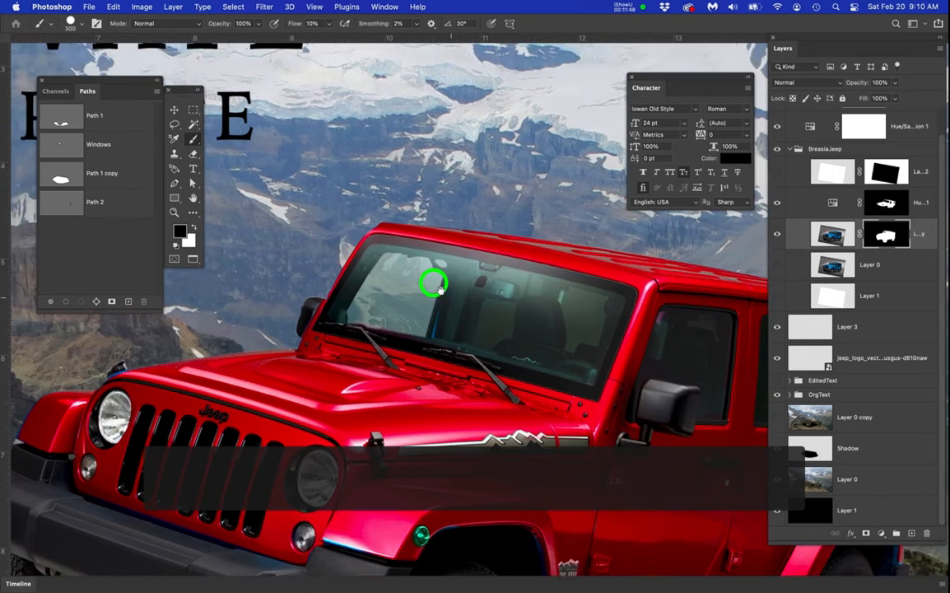
pyautogui.scroll(-5, 414, 260)
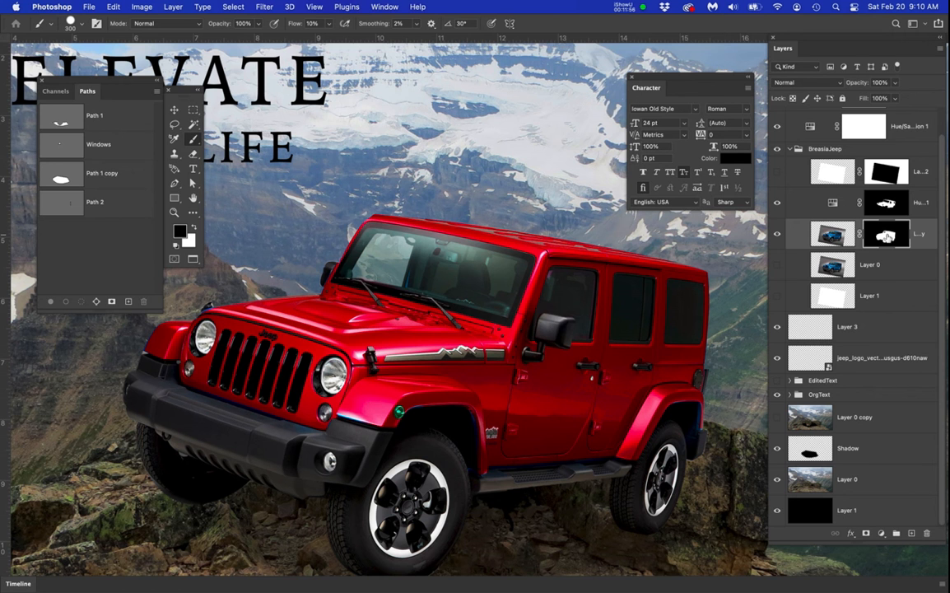
# Examine the Jeep layer's mask on its own around the gray windshield area, and return to the full composite
pyautogui.keyDown('alt'); pyautogui.click(887, 237); pyautogui.keyUp('alt')
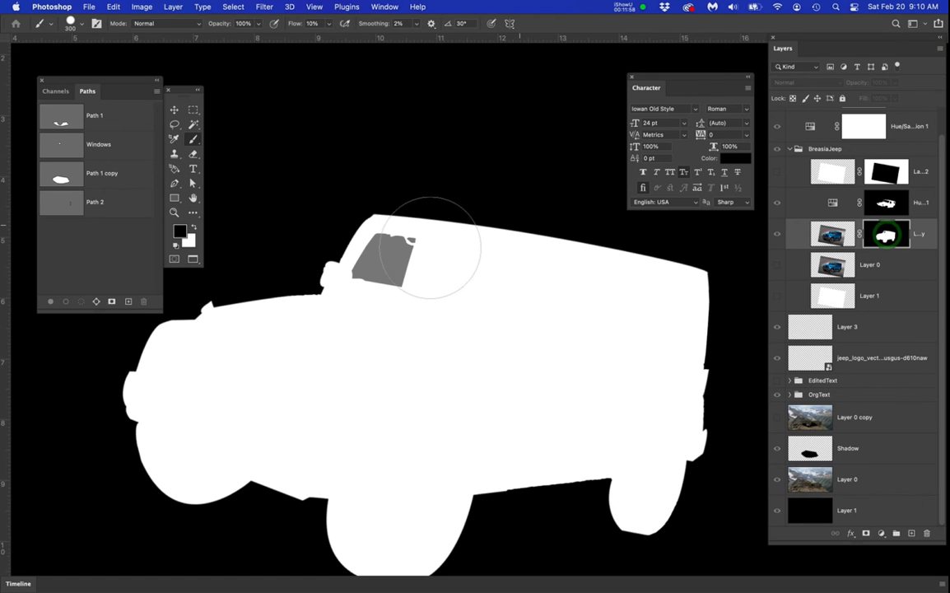
pyautogui.scroll(3, 387, 245)
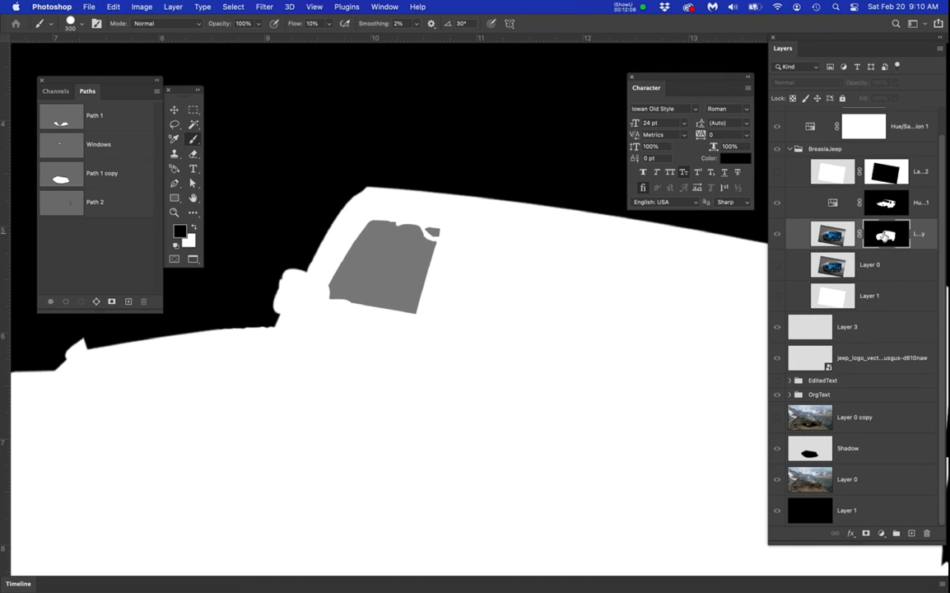
pyautogui.click(833, 237)
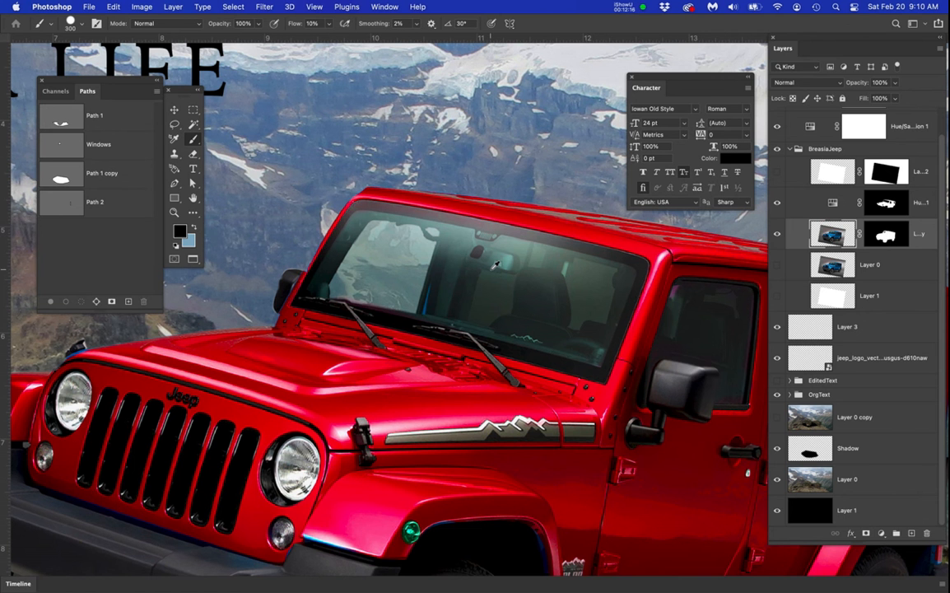
pyautogui.scroll(-4, 494, 262)
pyautogui.scroll(-2, 495, 264)
pyautogui.moveTo(461, 264)
pyautogui.mouseDown()
pyautogui.moveTo(526, 317)
pyautogui.moveTo(479, 299)
pyautogui.moveTo(509, 323)
pyautogui.mouseUp()
pyautogui.scroll(2, 450, 231)
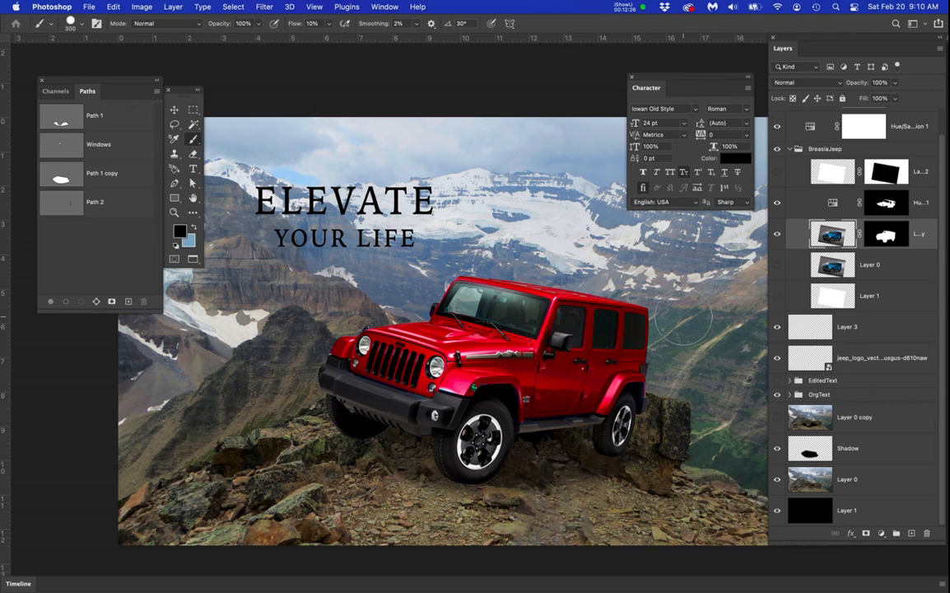
# Hide the OrgText group, show and expand the EditedText group, and compare the two title versions
pyautogui.click(775, 394)
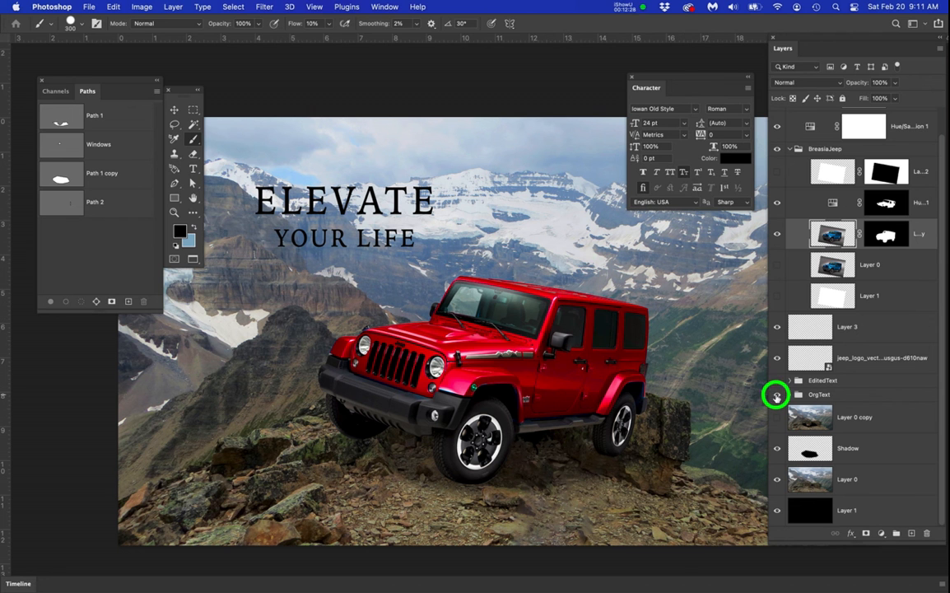
pyautogui.click(777, 380)
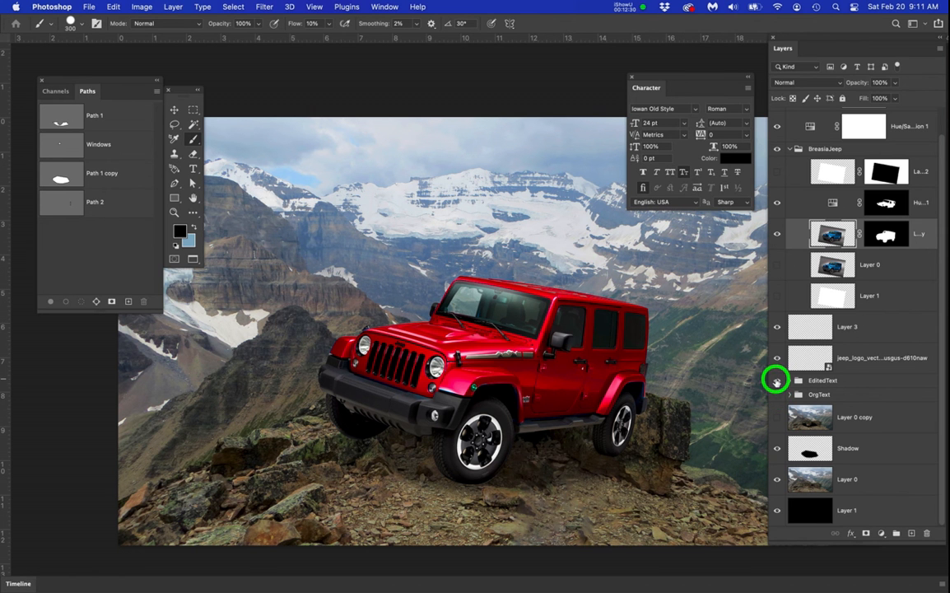
pyautogui.moveTo(541, 357); pyautogui.dragTo(627, 373)
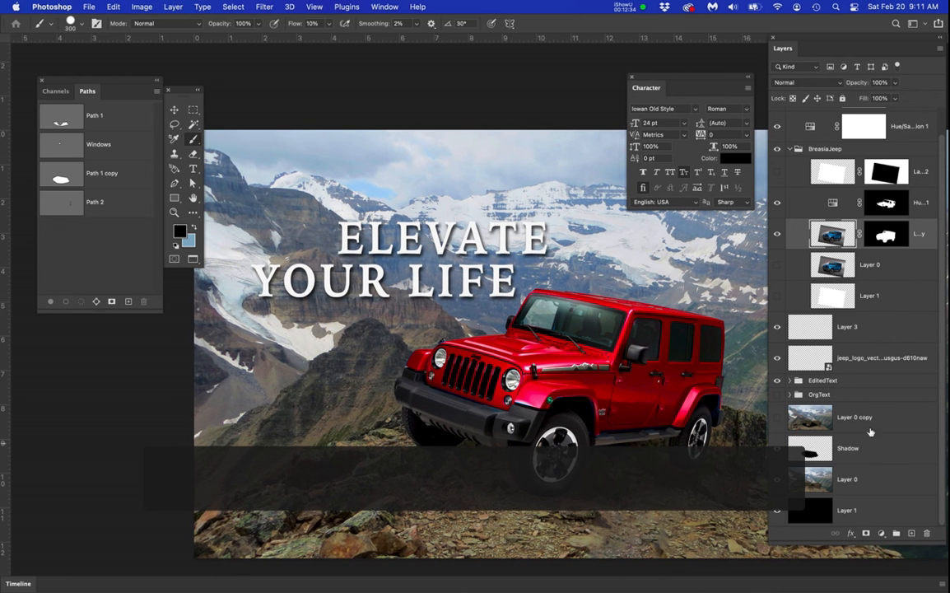
pyautogui.click(790, 381)
pyautogui.scroll(-3, 791, 382)
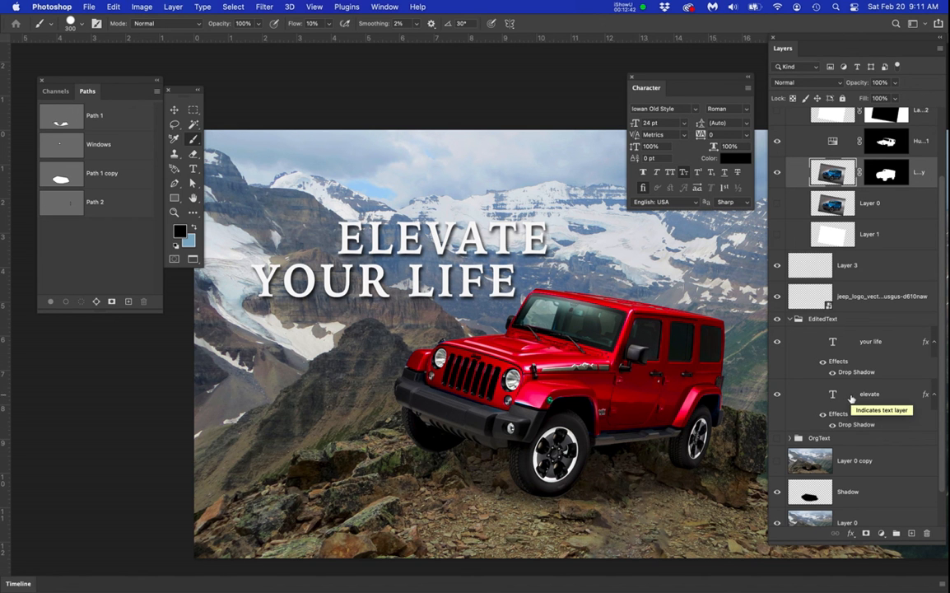
pyautogui.click(777, 440)
pyautogui.click(778, 440)
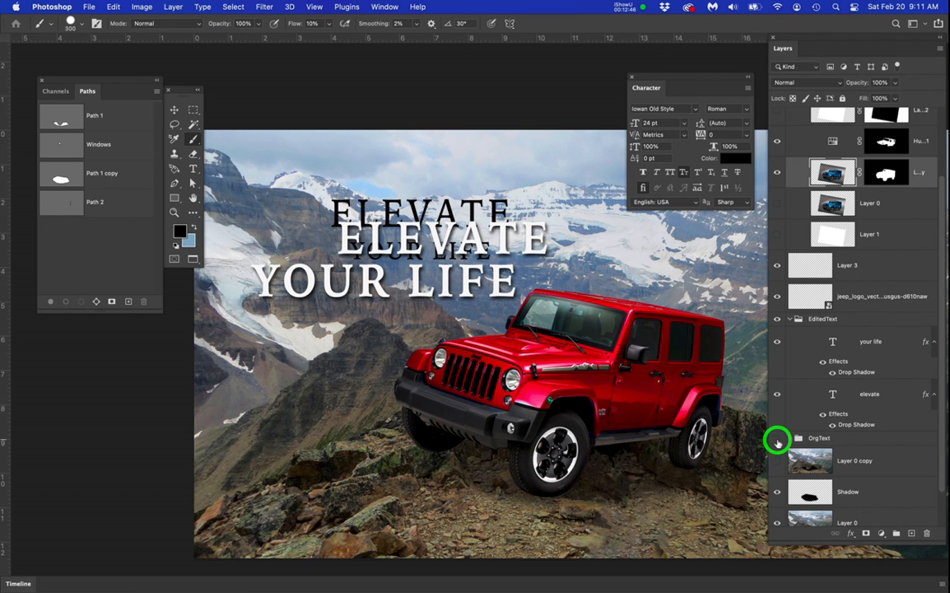
# Compare both title layers with and without their drop shadows, and review the Drop Shadow settings of the "your life" layer
pyautogui.click(831, 372)
pyautogui.click(831, 425)
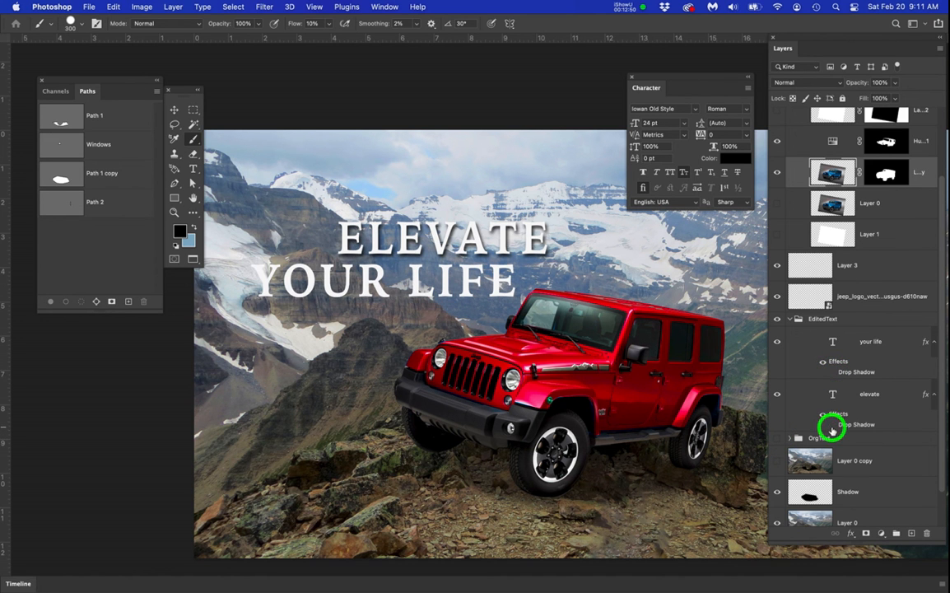
pyautogui.click(832, 425)
pyautogui.click(832, 373)
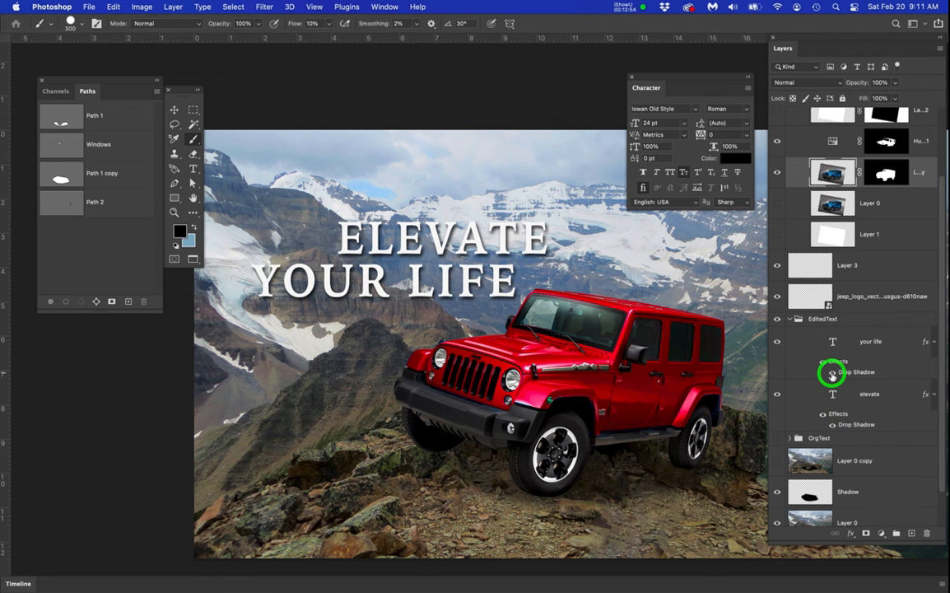
pyautogui.doubleClick(857, 373)
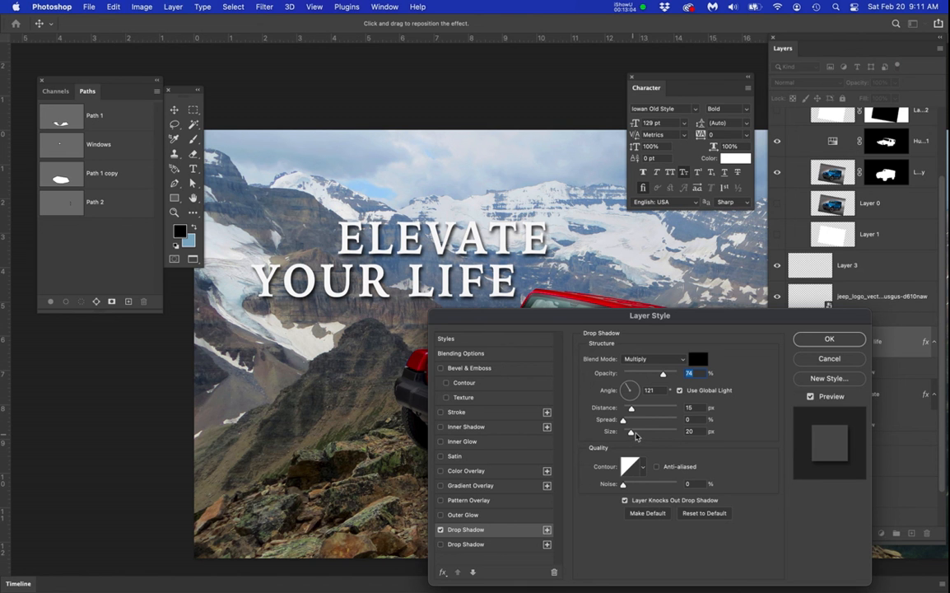
pyautogui.click(829, 341)
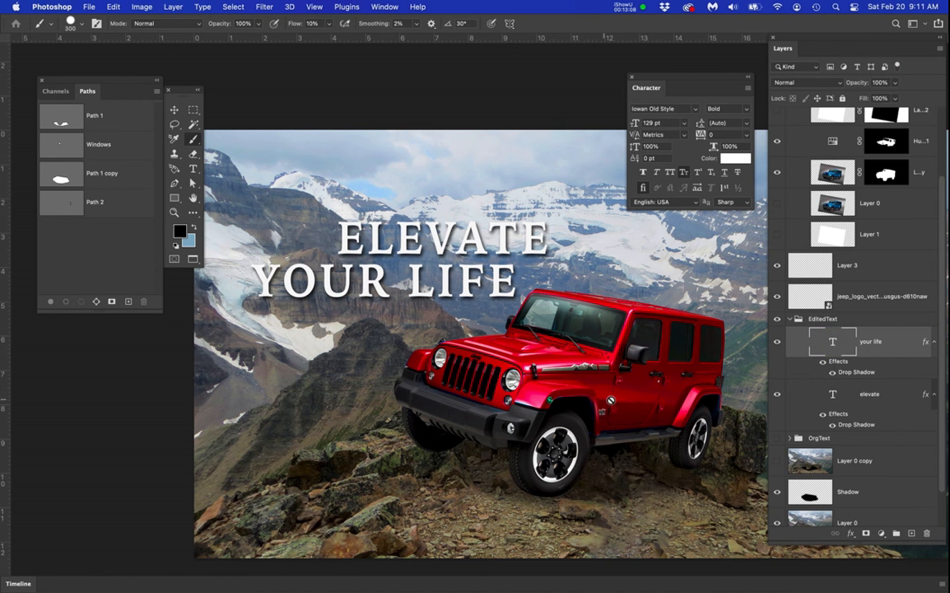
# Add a new layer named WhiteLogo directly above the Jeep logo layer
pyautogui.moveTo(486, 326); pyautogui.dragTo(403, 277)
pyautogui.click(600, 397)
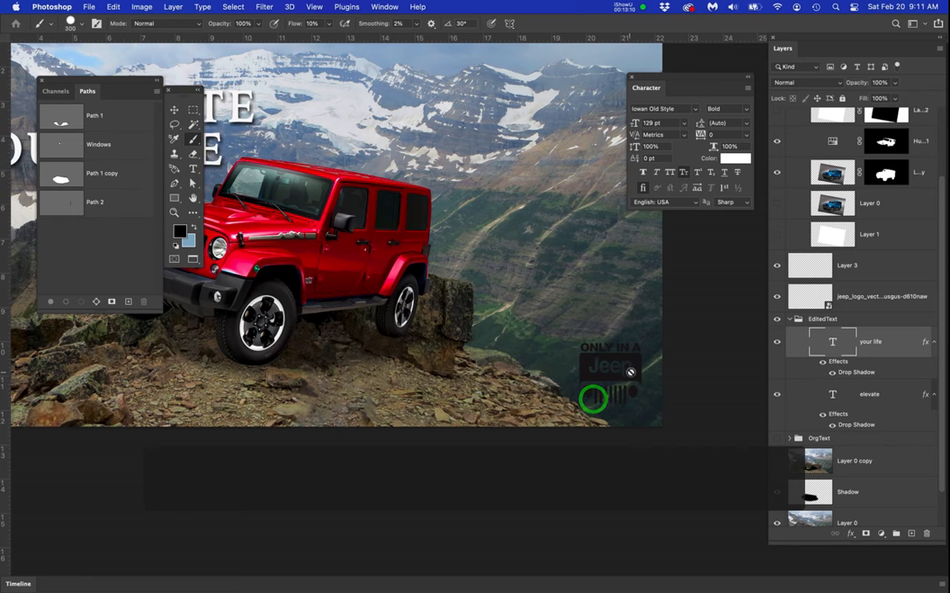
pyautogui.scroll(1, 634, 368)
pyautogui.scroll(2, 634, 368)
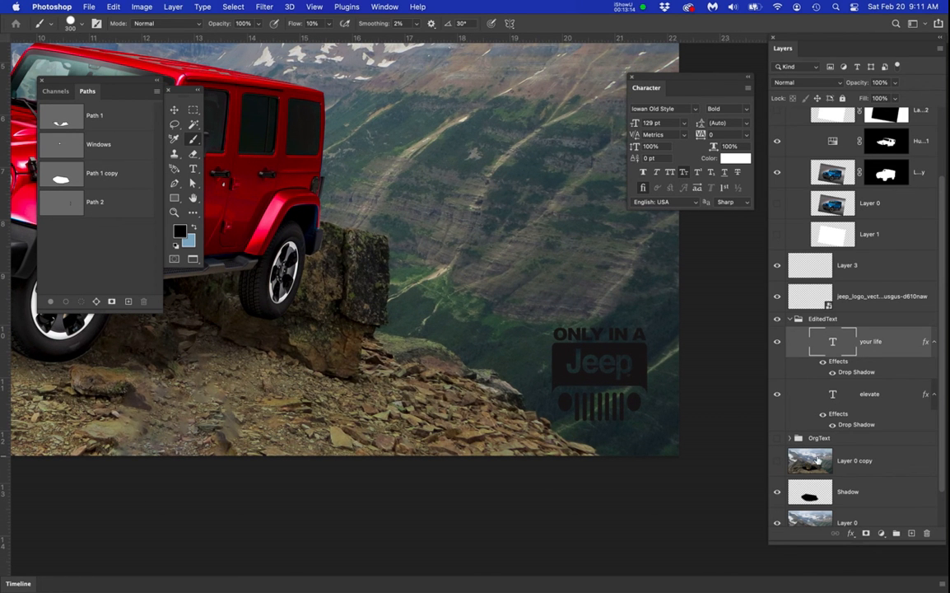
pyautogui.scroll(1, 858, 344)
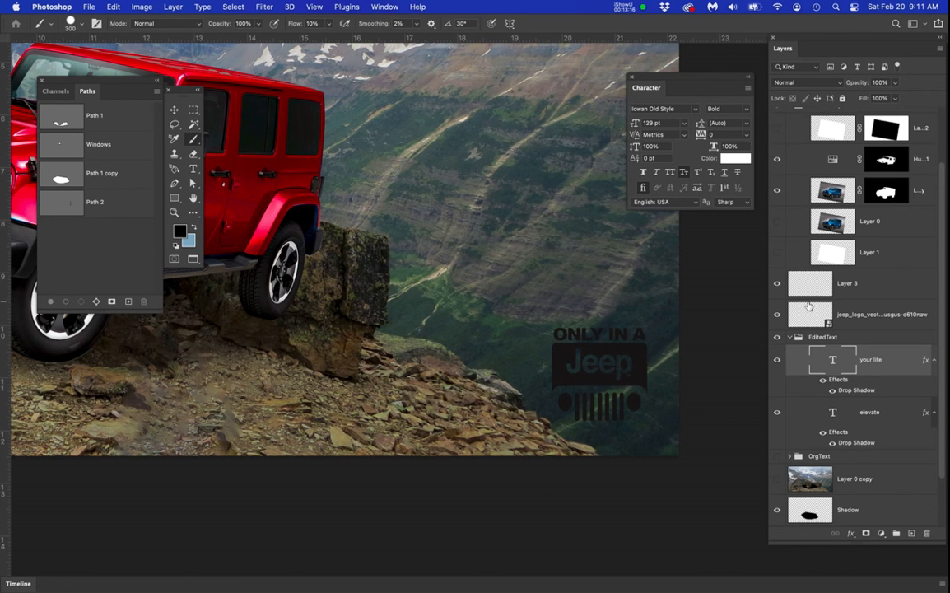
pyautogui.click(872, 318)
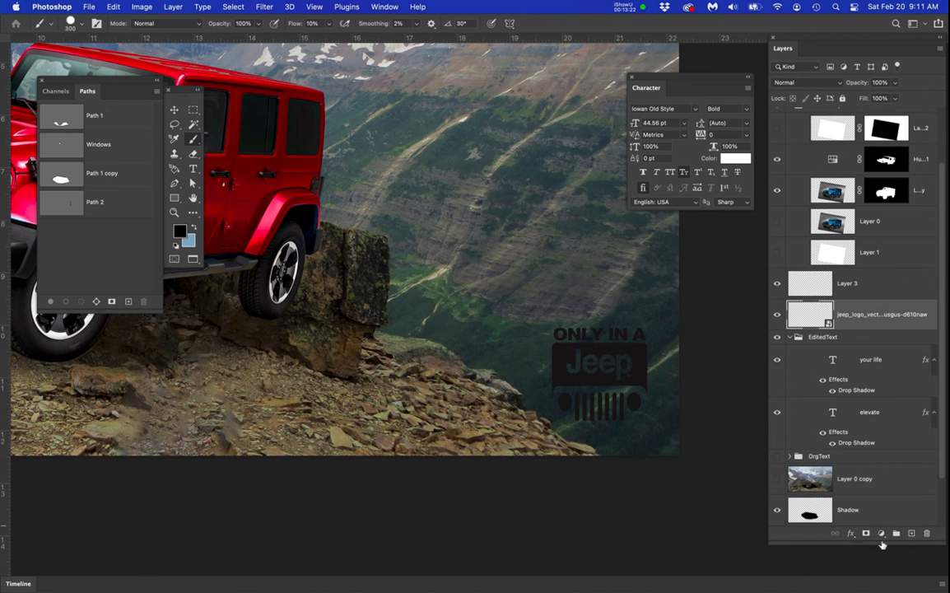
pyautogui.click(911, 534)
pyautogui.doubleClick(849, 314)
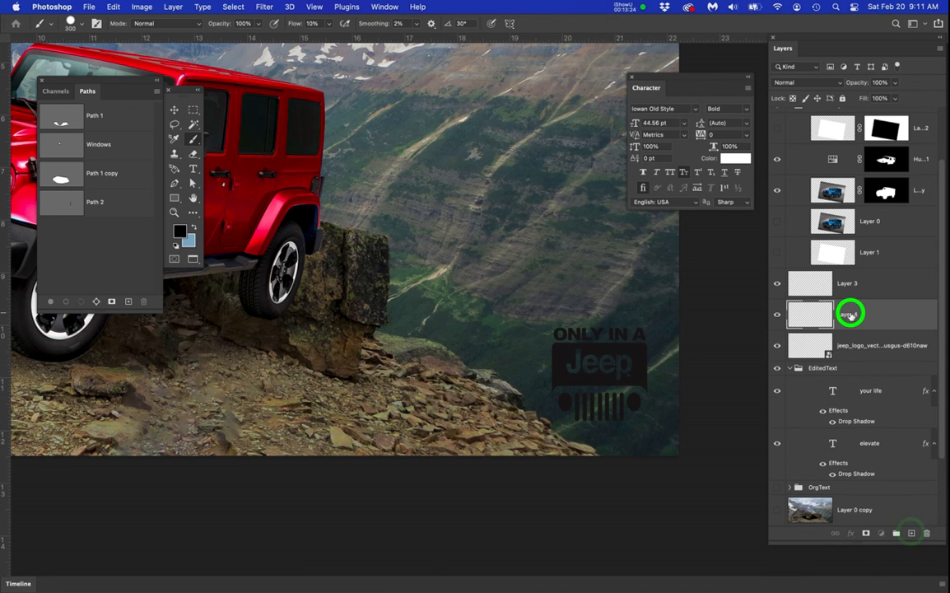
pyautogui.write('Wh')
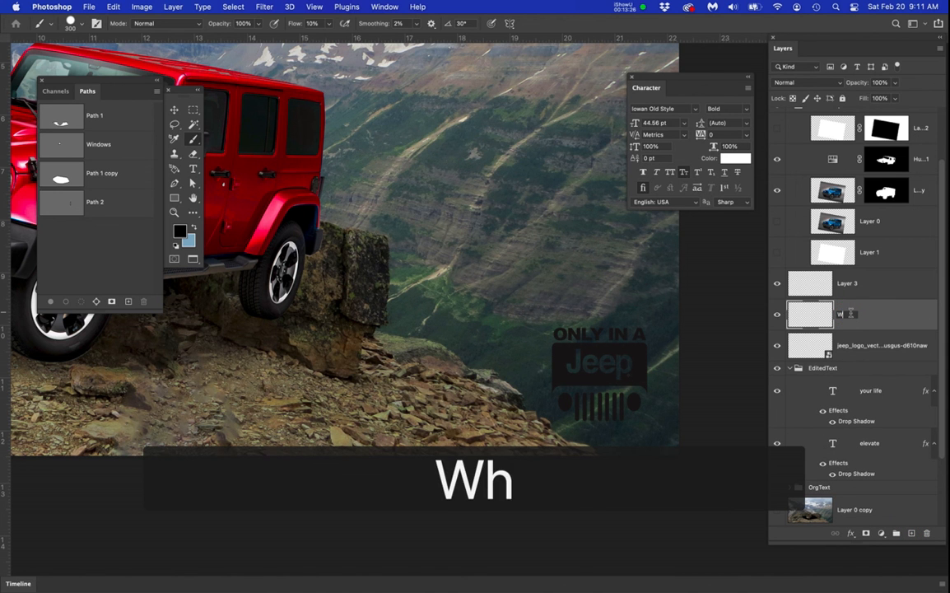
pyautogui.write('iteLogo')
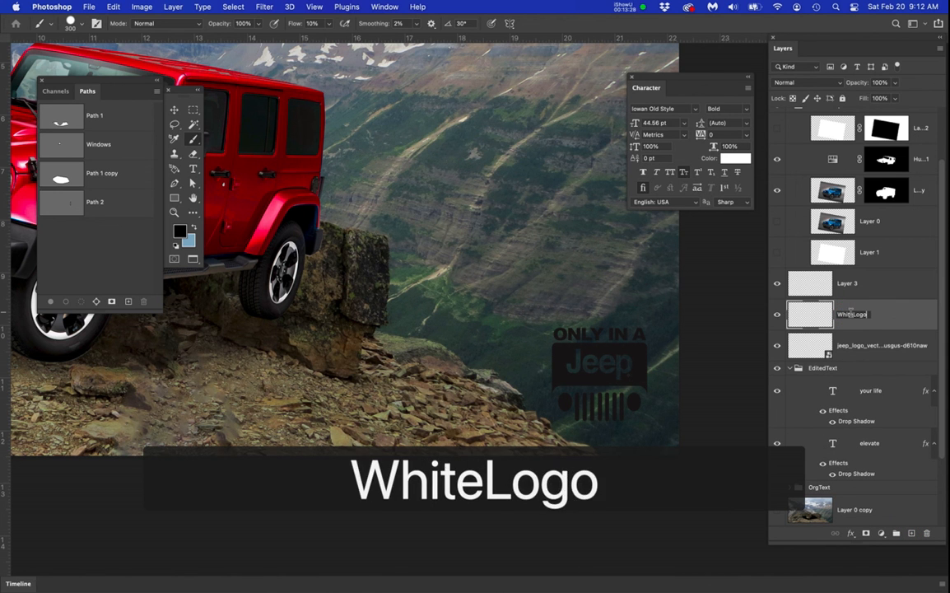
pyautogui.press('Return')
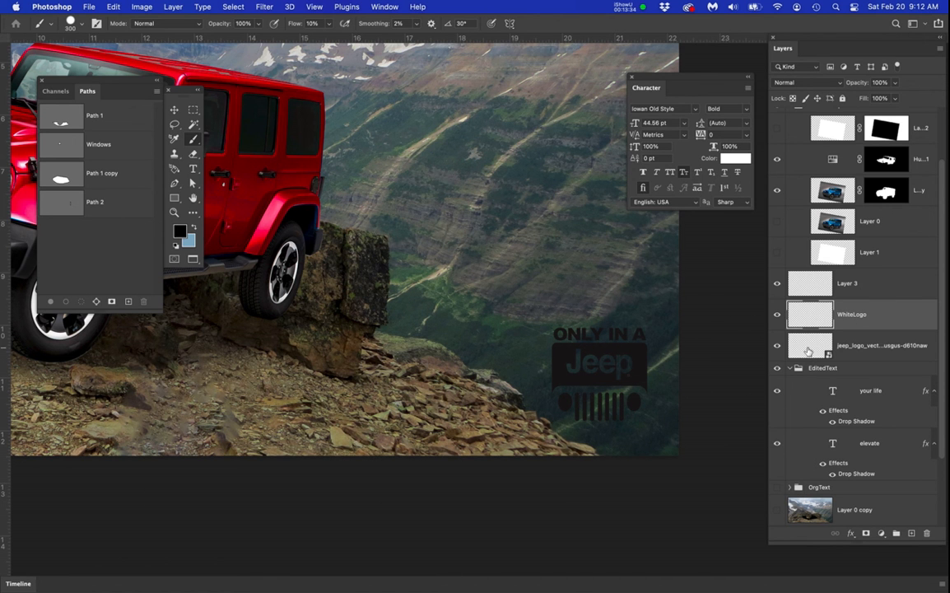
# Load the Jeep logo layer's shape as a selection while keeping the WhiteLogo layer active
pyautogui.click(777, 347)
pyautogui.click(777, 345)
pyautogui.keyDown('super'); pyautogui.click(807, 345); pyautogui.keyUp('super')
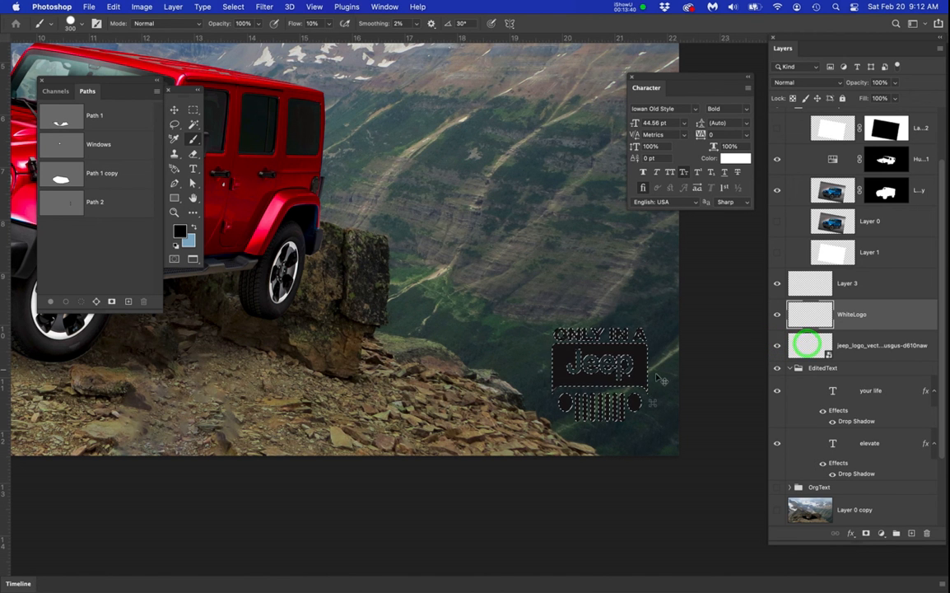
pyautogui.scroll(3, 673, 360)
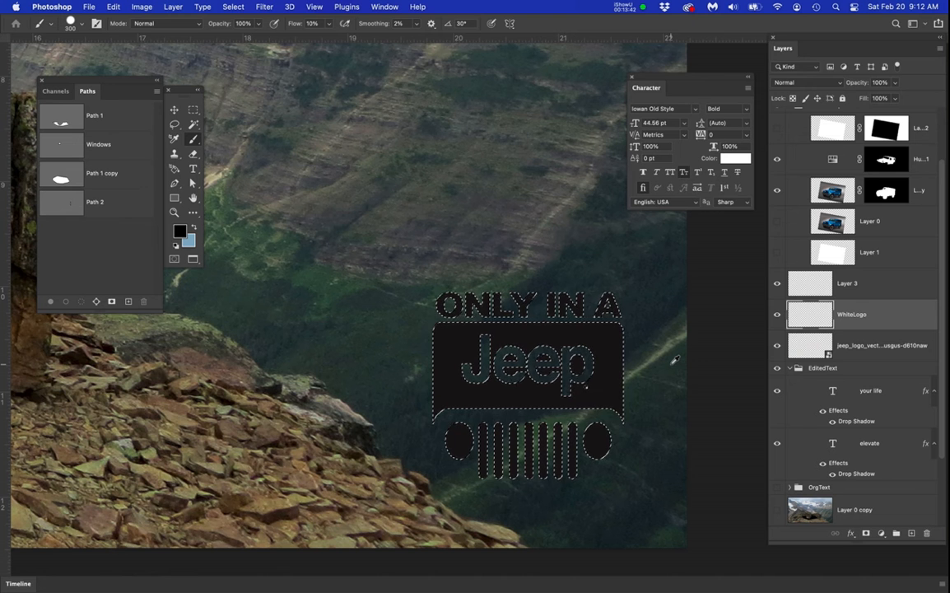
# Hide the original Jeep logo layer and fill the logo-shaped selection on the WhiteLogo layer with white, leaving nothing selected
pyautogui.click(775, 346)
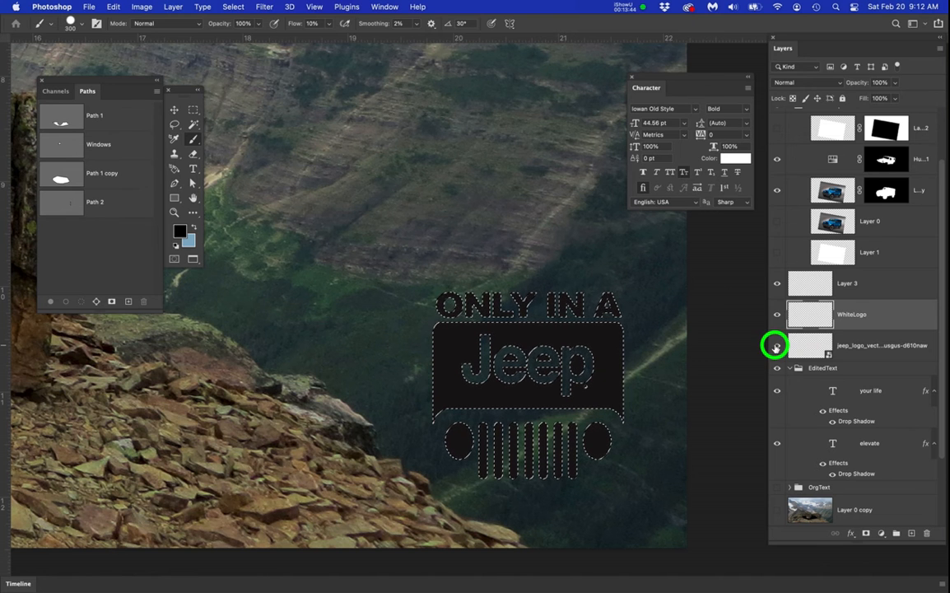
pyautogui.click(899, 318)
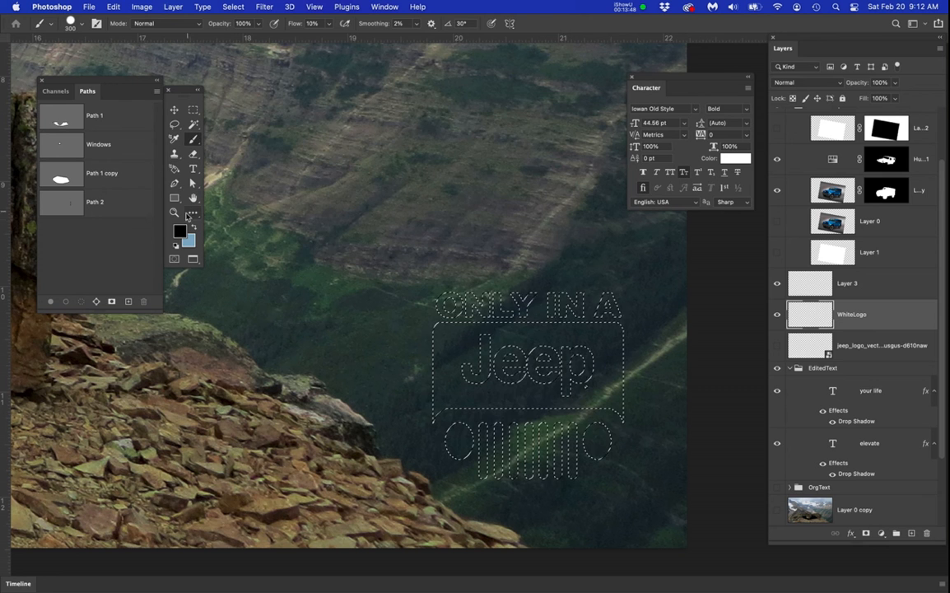
pyautogui.click(181, 233)
pyautogui.moveTo(330, 193); pyautogui.dragTo(273, 106)
pyautogui.click(519, 107)
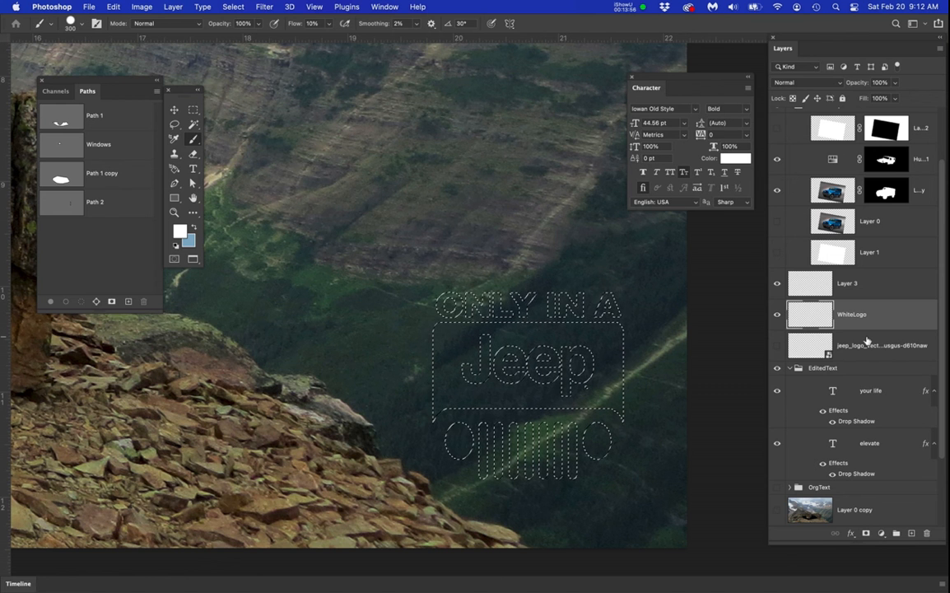
pyautogui.hotkey('alt', 'BackSpace')
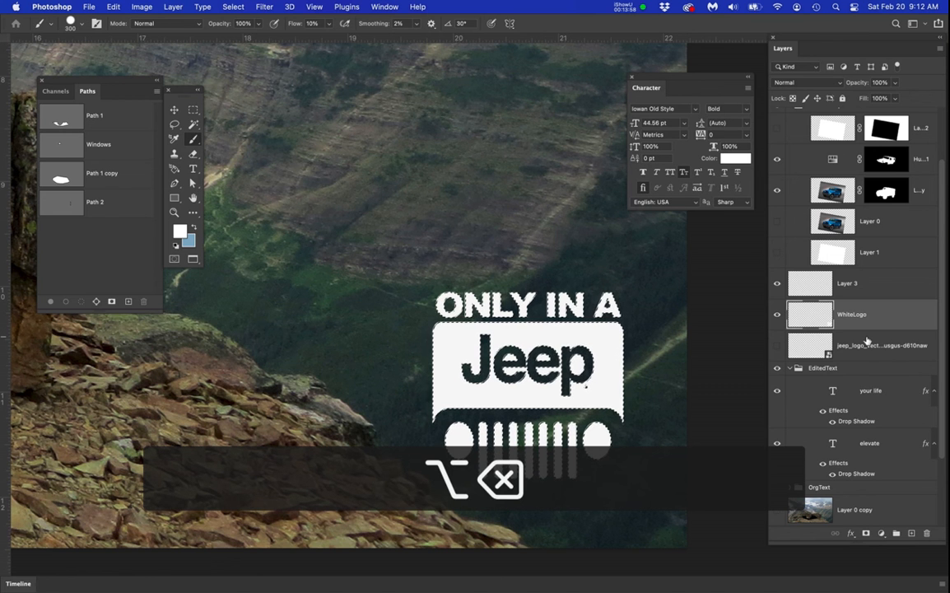
pyautogui.press('super+d')
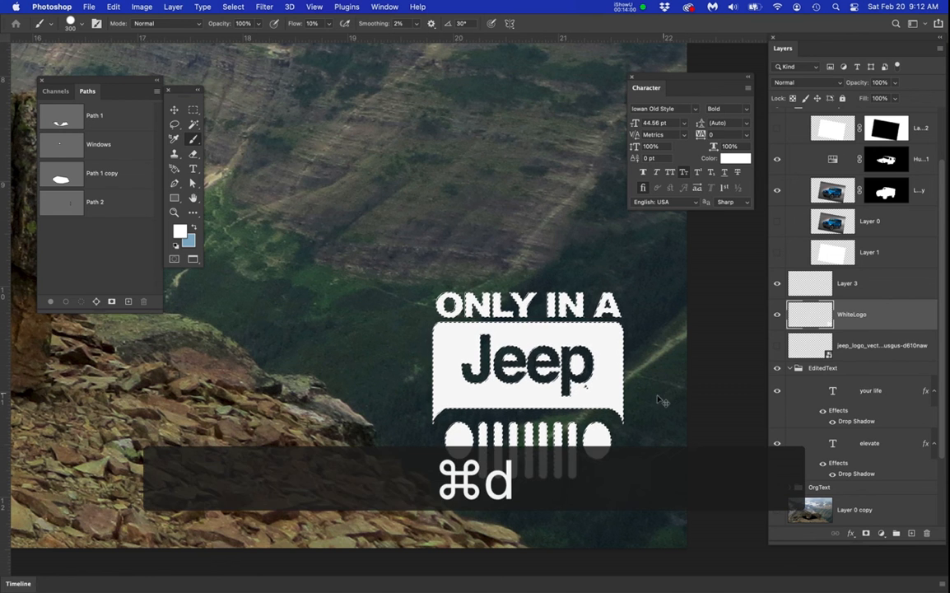
# Copy the Drop Shadow effect from the "your life" text layer onto the WhiteLogo layer
pyautogui.scroll(-5, 589, 356)
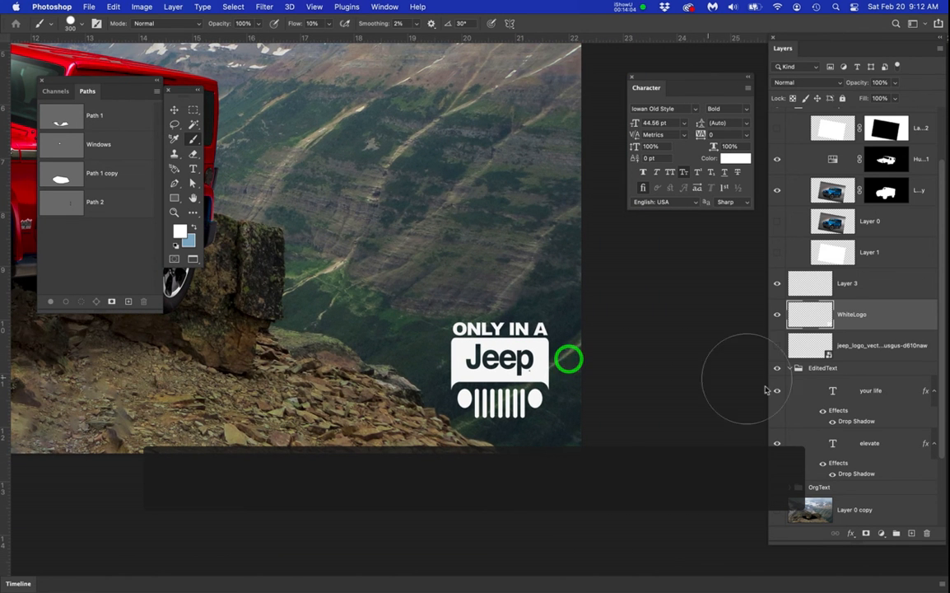
pyautogui.scroll(-1, 887, 447)
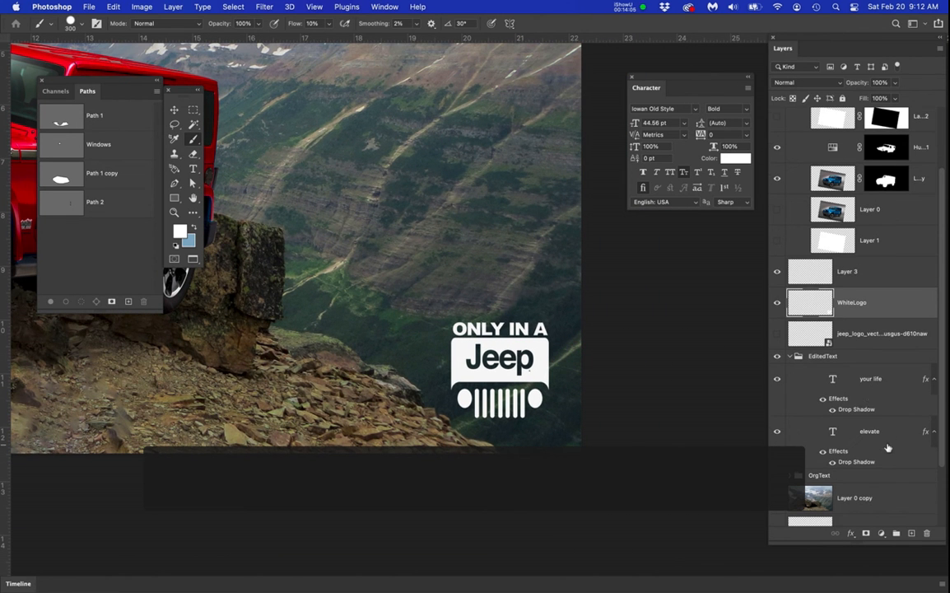
pyautogui.click(854, 407)
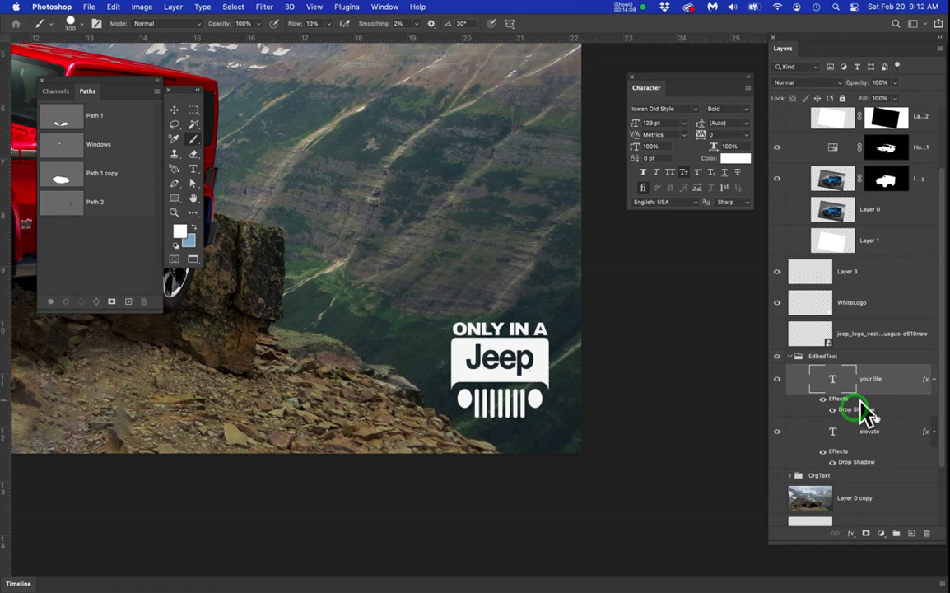
pyautogui.scroll(-5, 531, 277)
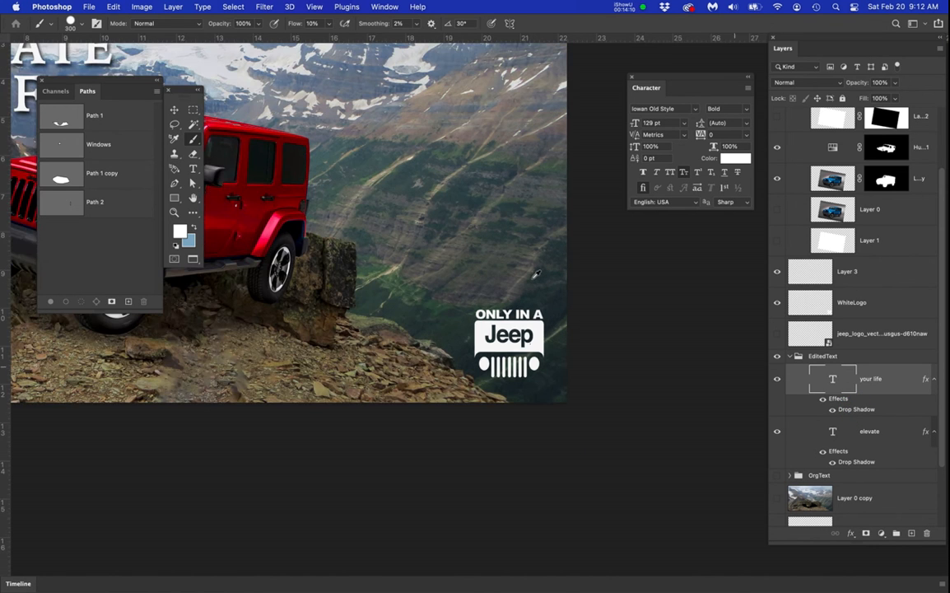
pyautogui.moveTo(579, 313); pyautogui.dragTo(645, 342)
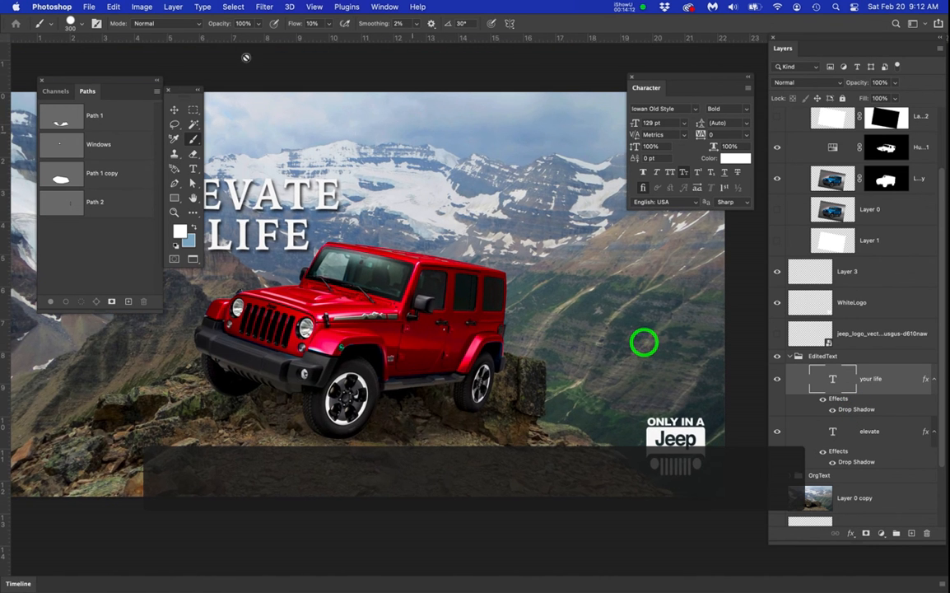
pyautogui.moveTo(361, 245); pyautogui.dragTo(372, 255)
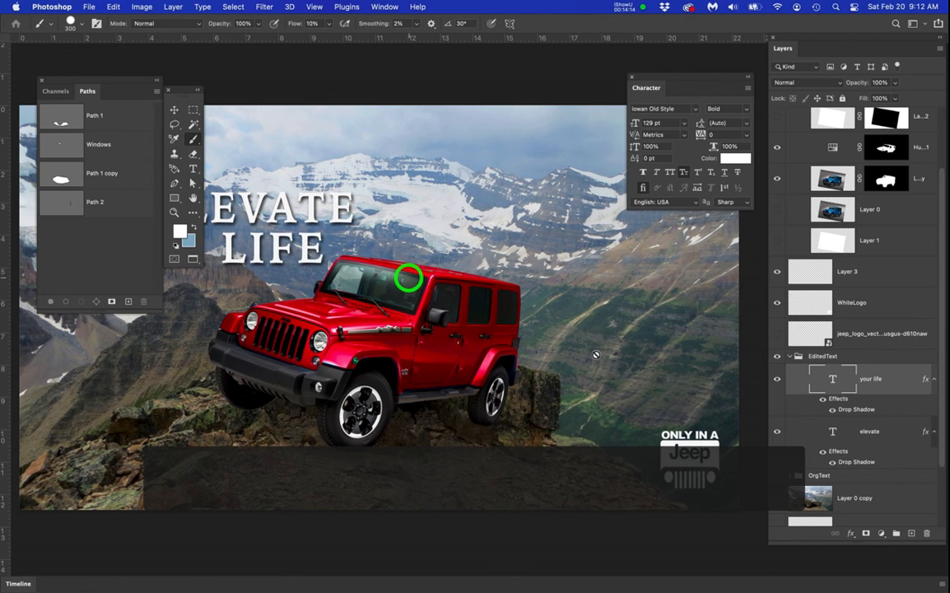
pyautogui.click(832, 413)
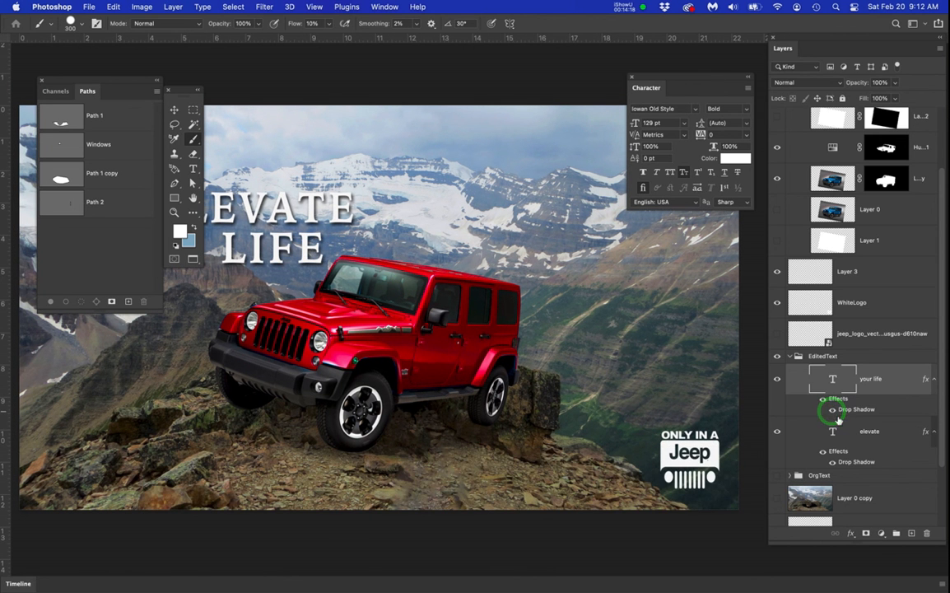
pyautogui.scroll(3, 718, 467)
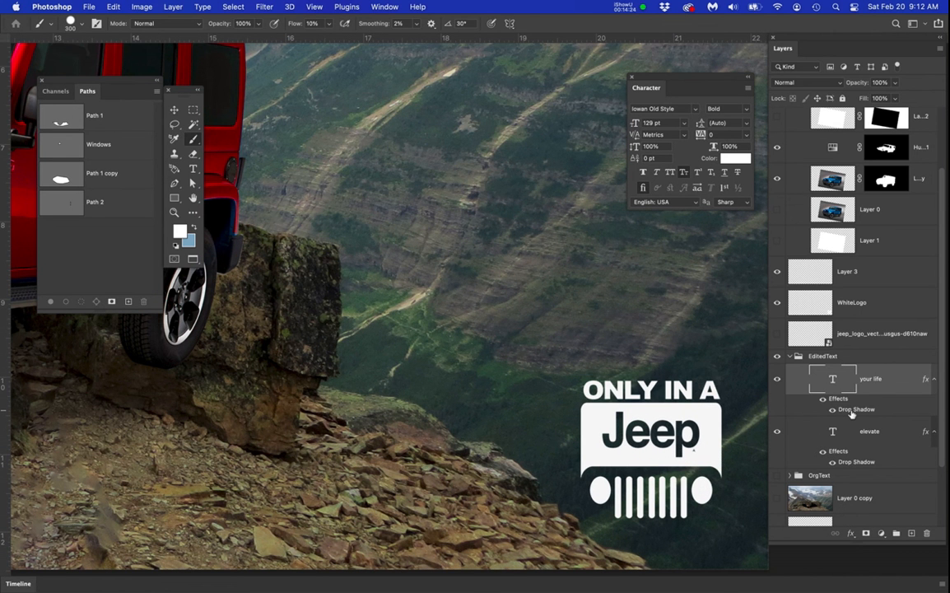
pyautogui.keyDown('alt'); pyautogui.click(858, 411); pyautogui.keyUp('alt')
pyautogui.moveTo(857, 412); pyautogui.dragTo(853, 303)
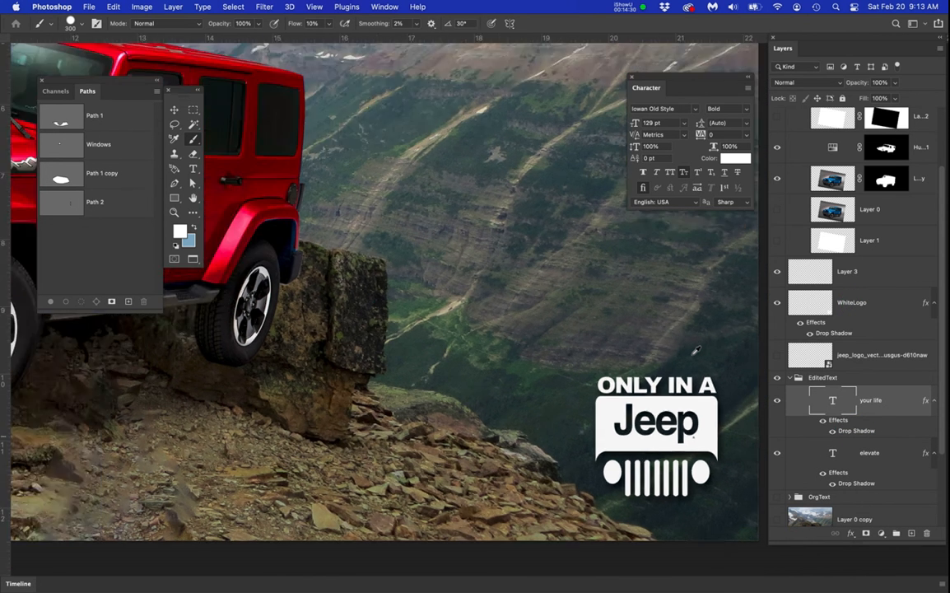
# Lower the WhiteLogo layer's opacity to 66% and check the logo against the whole composition
pyautogui.scroll(-5, 696, 350)
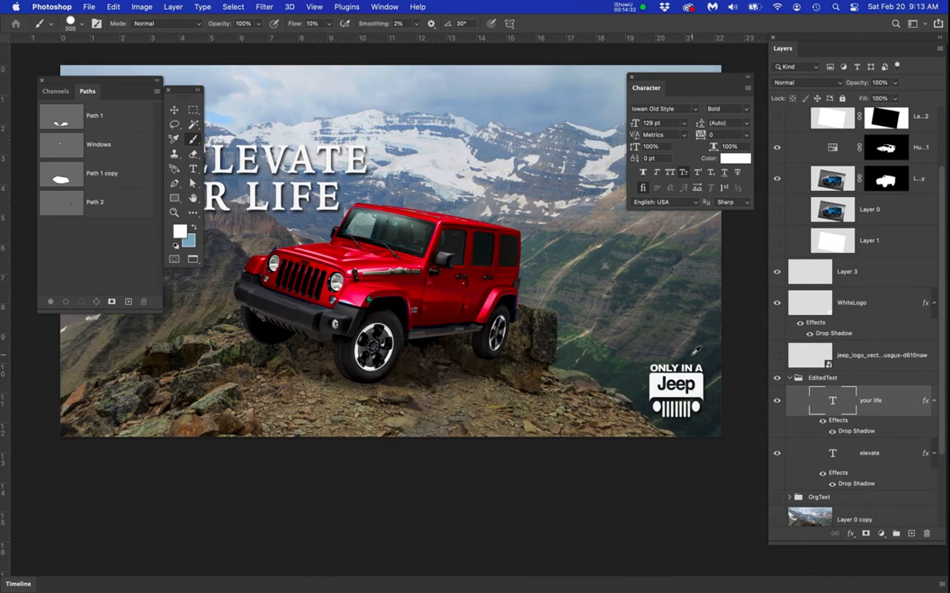
pyautogui.scroll(3, 685, 393)
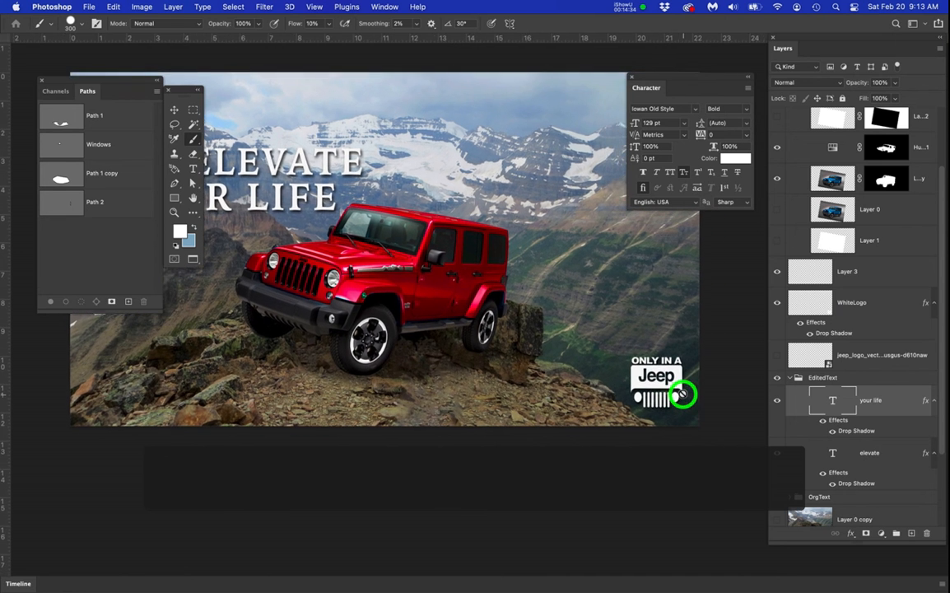
pyautogui.scroll(2, 686, 393)
pyautogui.click(866, 356)
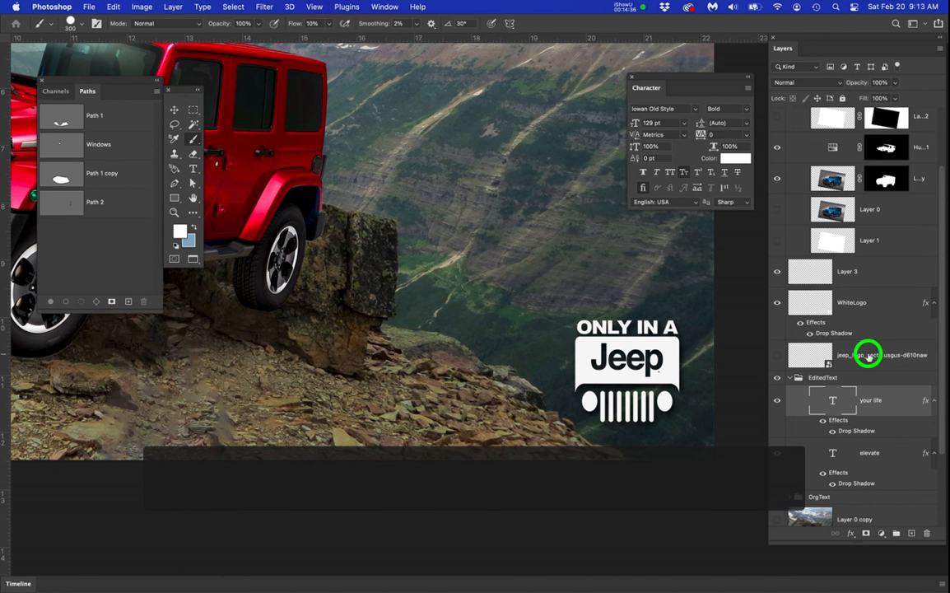
pyautogui.click(862, 303)
pyautogui.moveTo(895, 84); pyautogui.dragTo(878, 96)
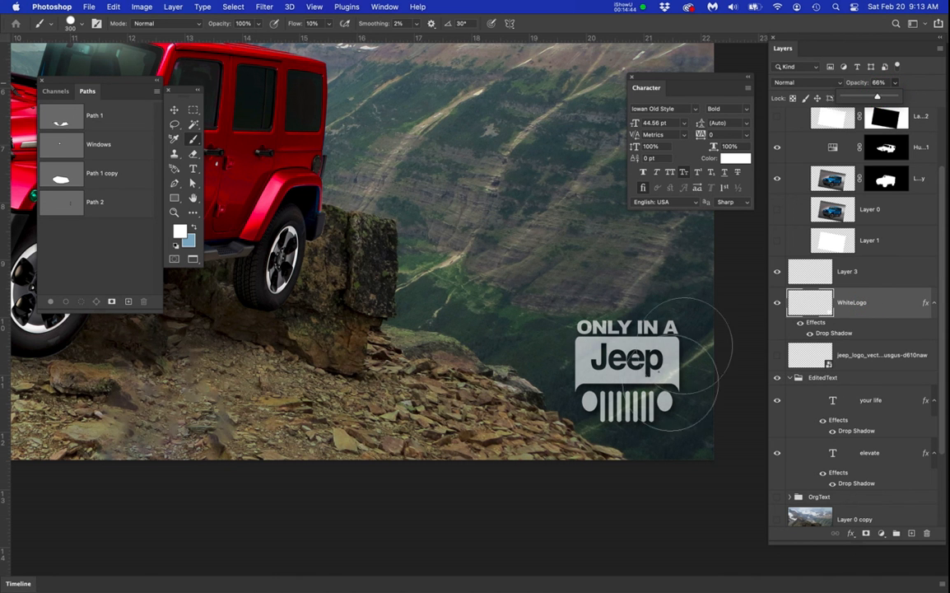
pyautogui.moveTo(581, 338); pyautogui.dragTo(573, 411)
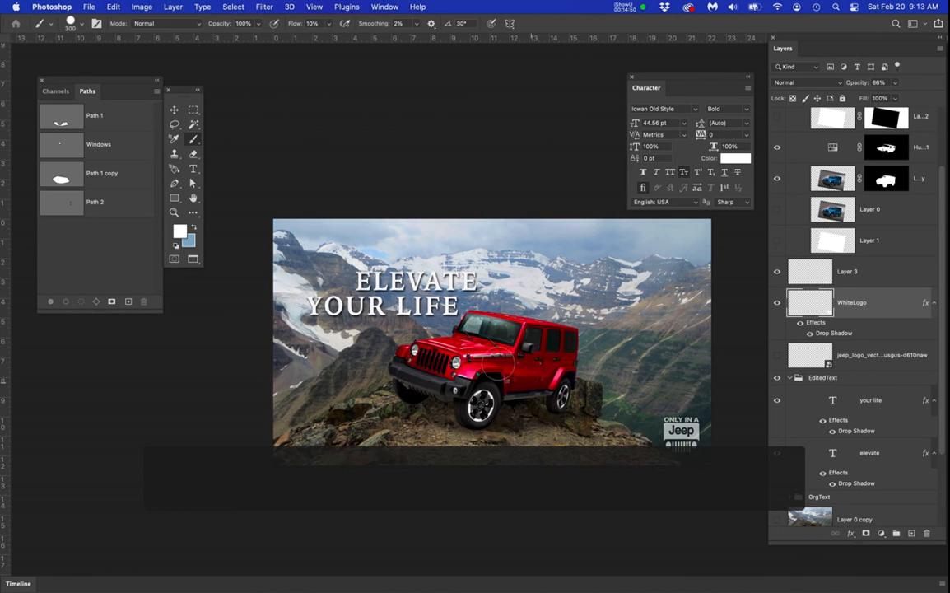
pyautogui.moveTo(441, 327)
pyautogui.mouseDown()
pyautogui.moveTo(494, 327)
pyautogui.moveTo(506, 382)
pyautogui.mouseUp()
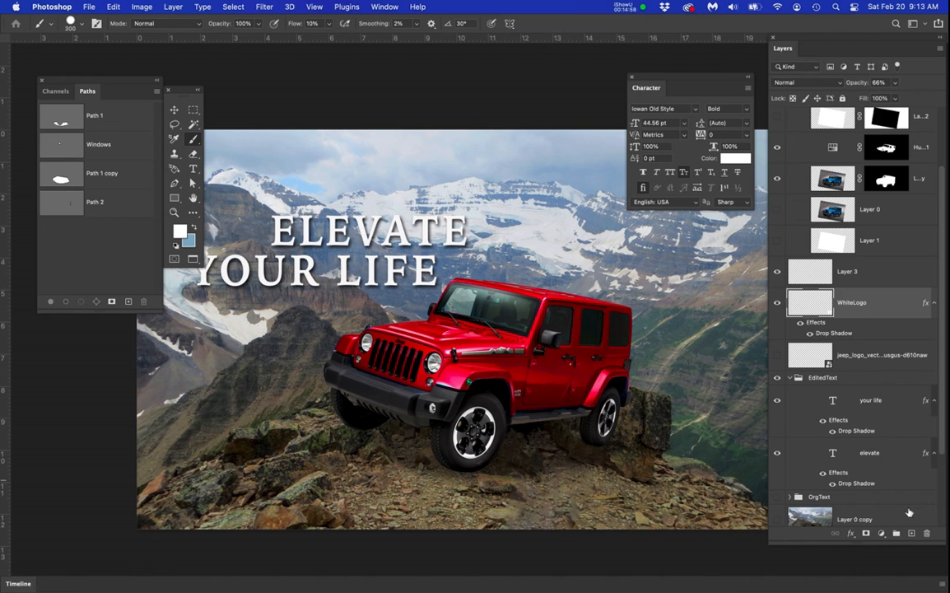
# Select the Shadow layer and display the Path 1 copy outline to examine the shadow's shape under the Jeep
pyautogui.scroll(-4, 883, 465)
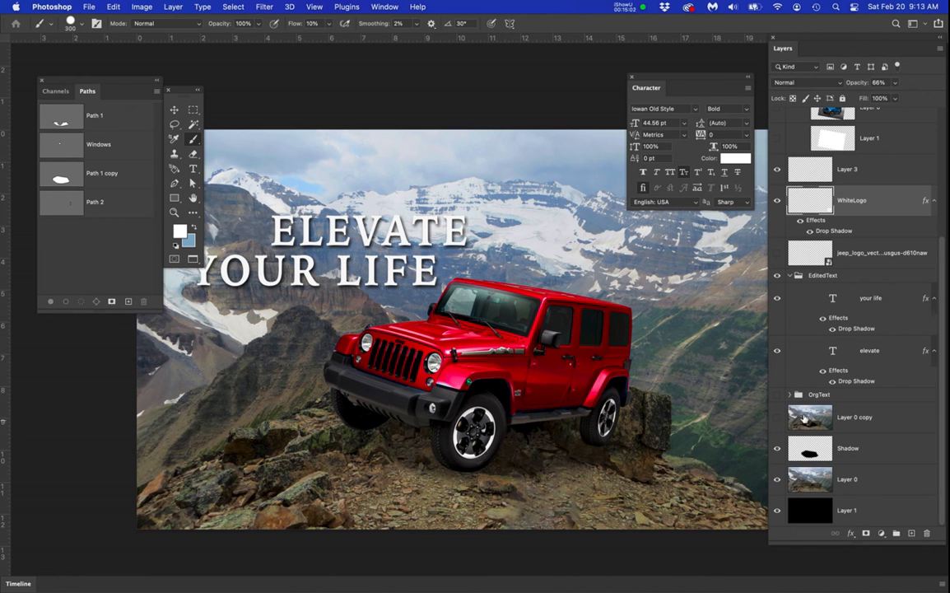
pyautogui.click(866, 417)
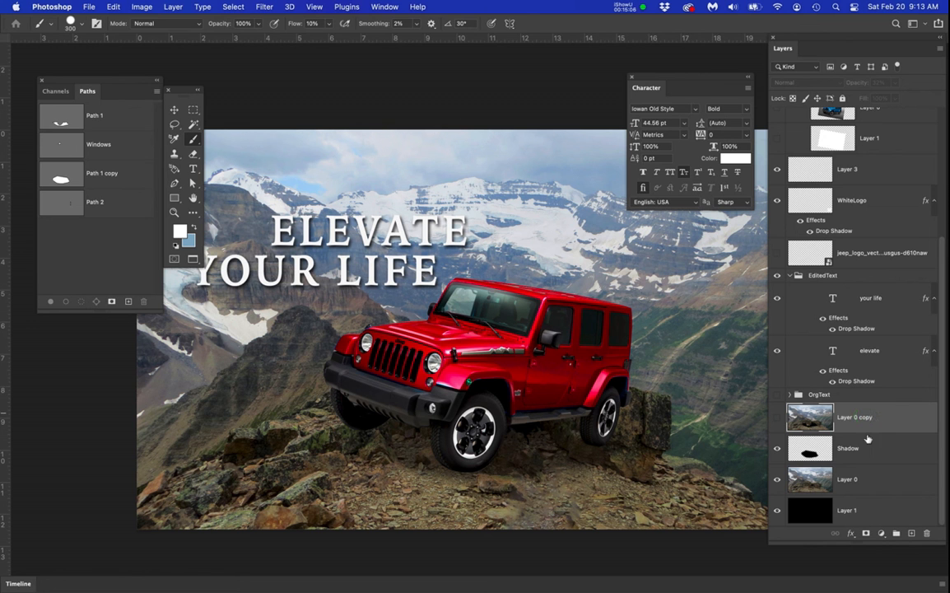
pyautogui.click(871, 451)
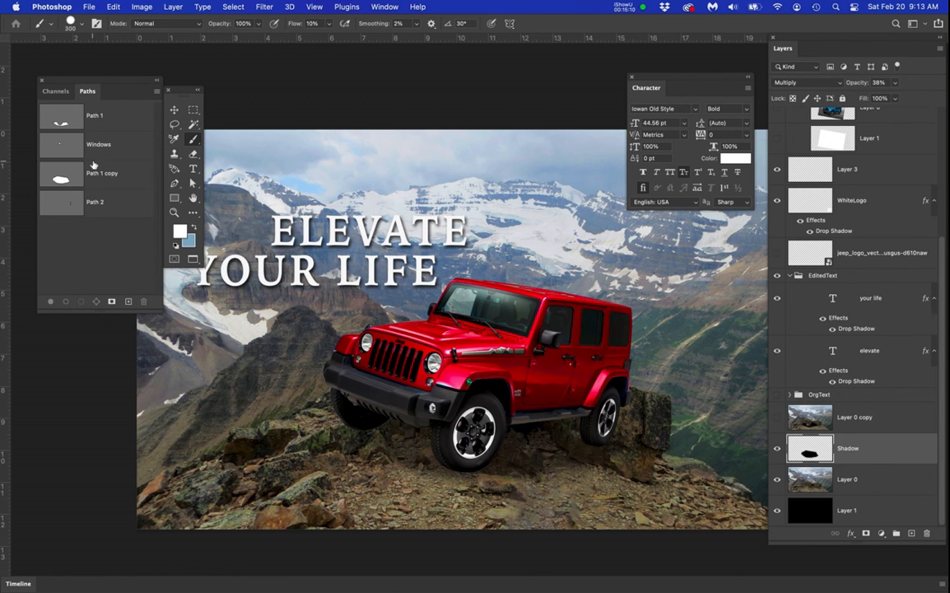
pyautogui.click(66, 177)
pyautogui.scroll(2, 463, 372)
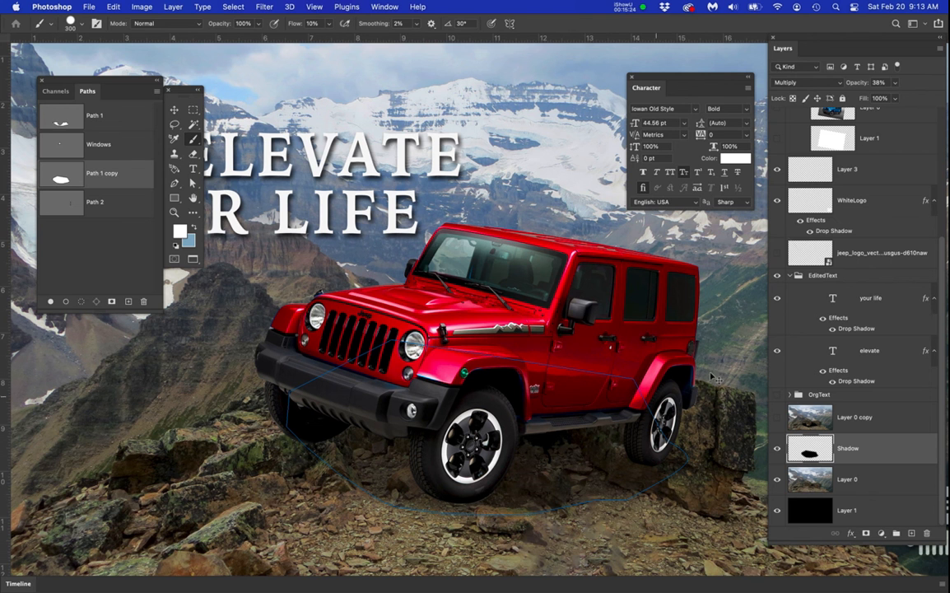
# Hide and reshow the masked Jeep layer to inspect the shadow beneath it, and dismiss the displayed path outline
pyautogui.scroll(5, 803, 199)
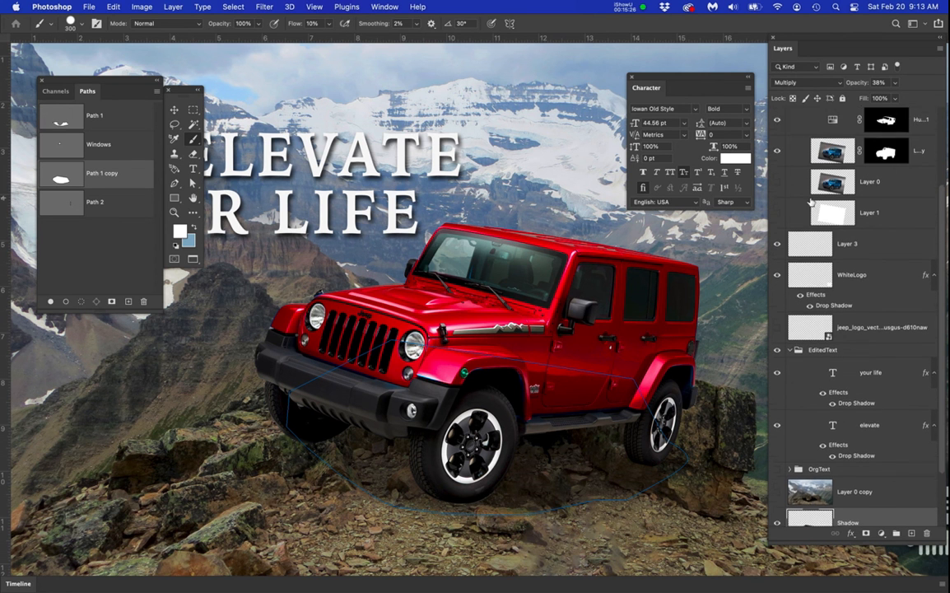
pyautogui.click(777, 192)
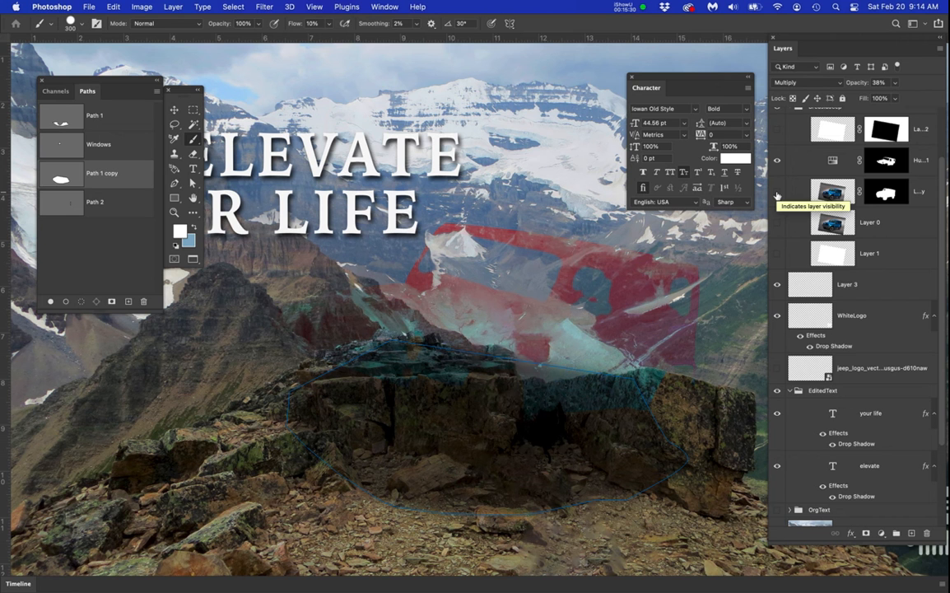
pyautogui.click(776, 193)
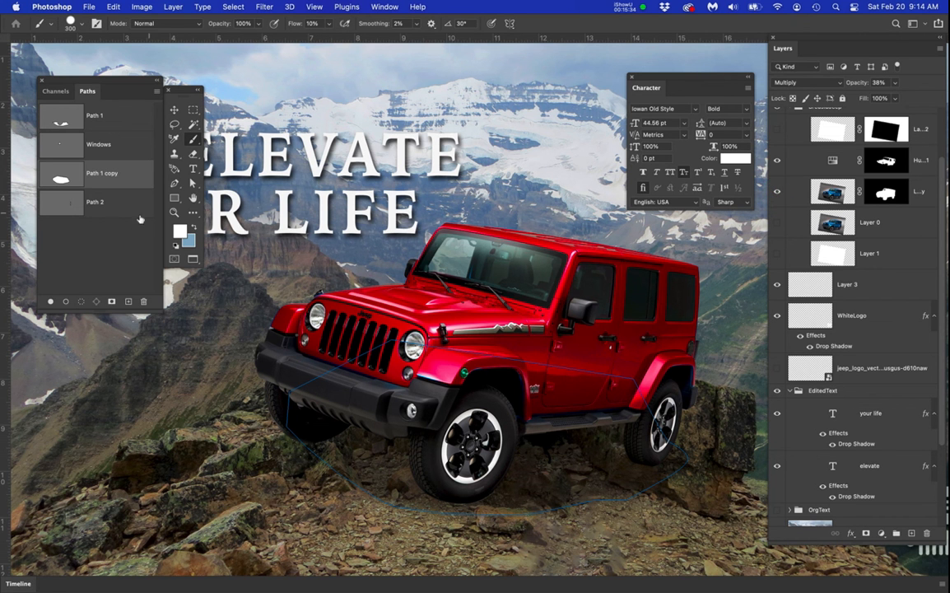
pyautogui.click(124, 248)
pyautogui.press('super+minus')
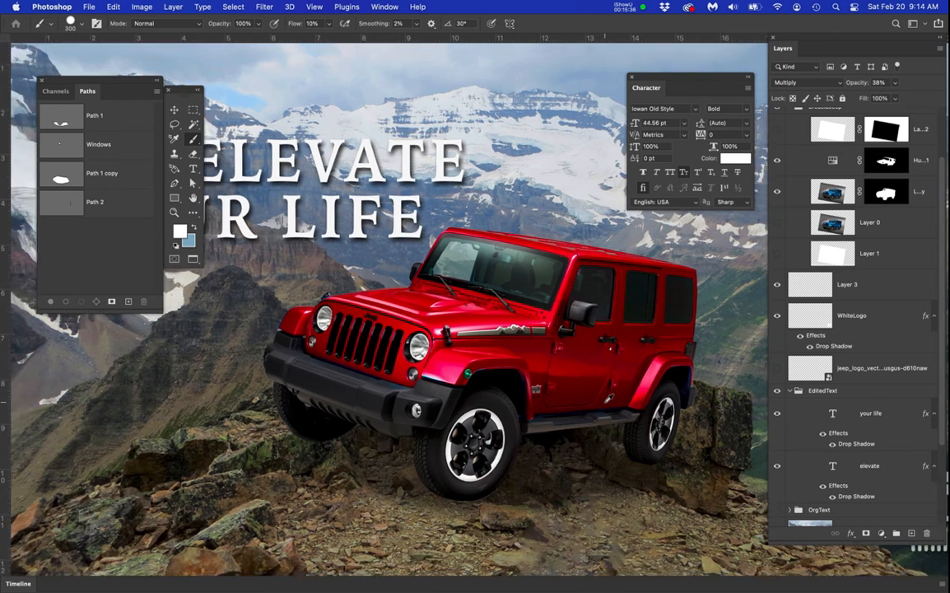